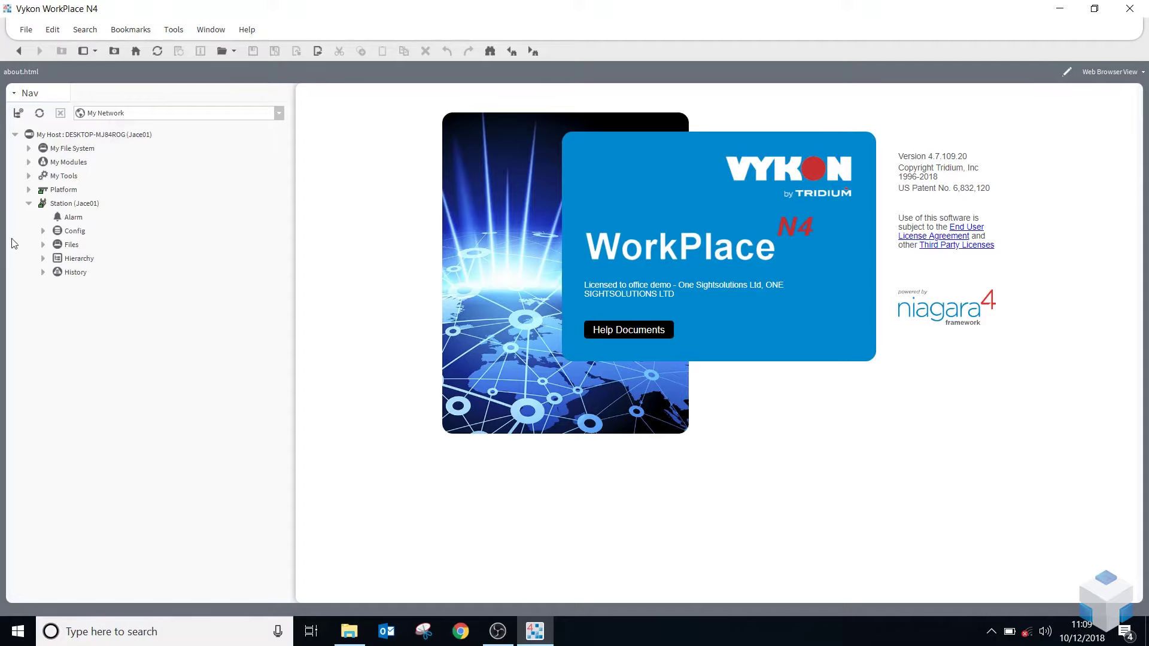
Step: Open the alarm database maintenance view of the Jace01 station
left_click(51, 206)
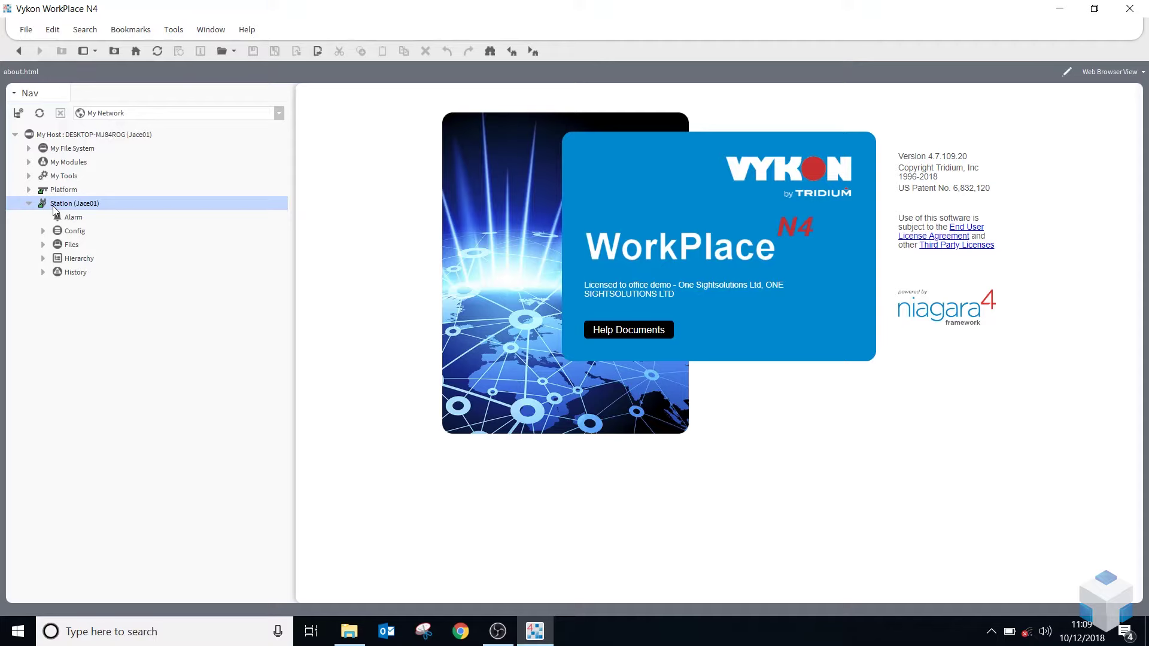
left_click(72, 219)
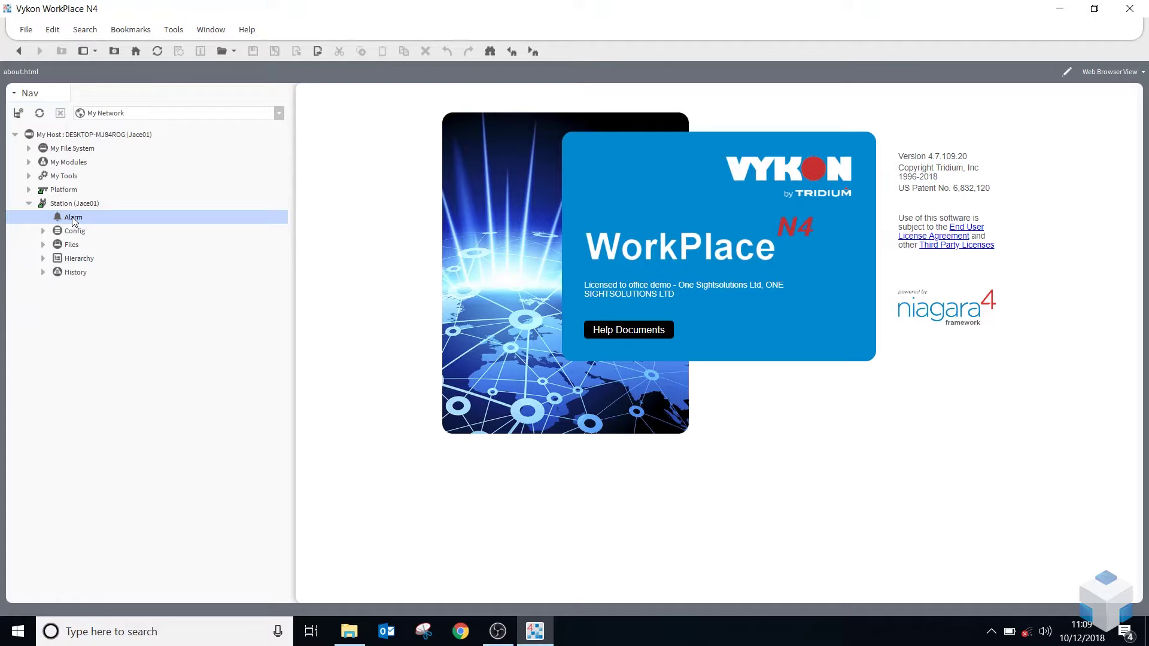
double_click(73, 218)
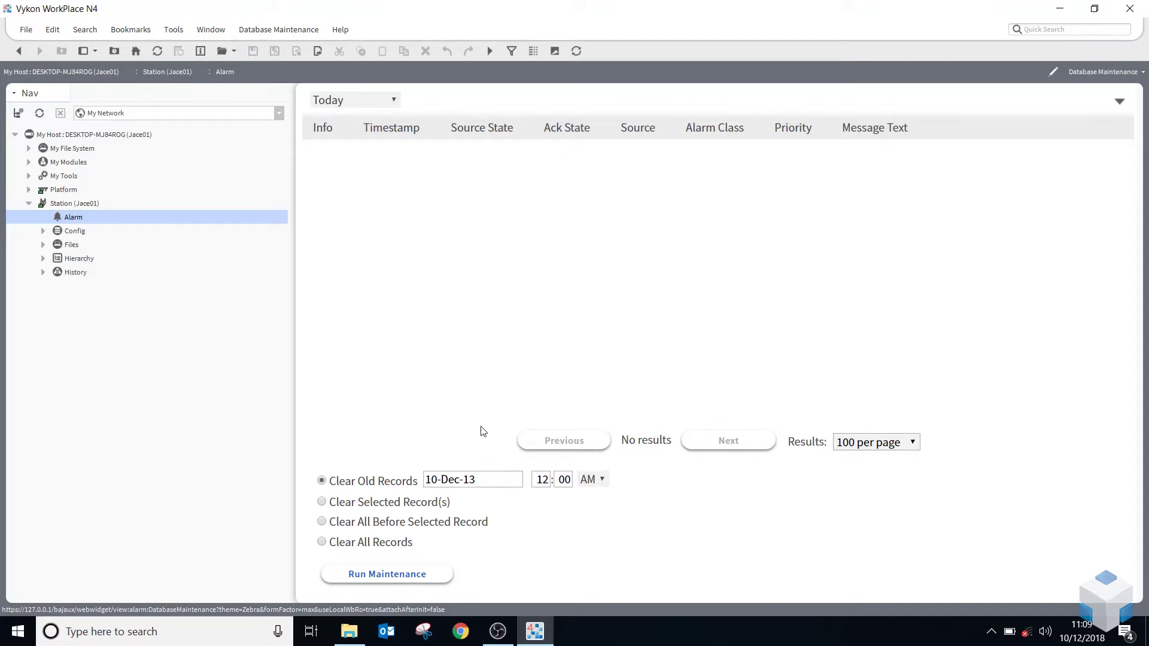
Step: Examine the Services, Drivers and Apps branches under the station's Config, and collapse Config again
left_click(43, 231)
left_click(79, 231)
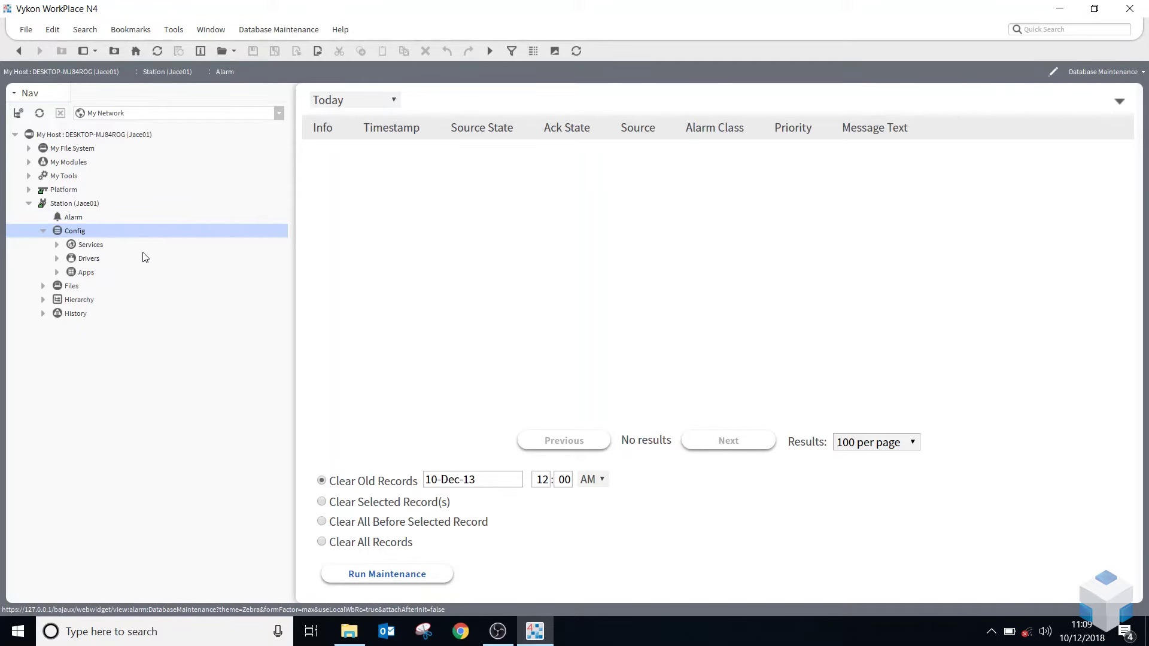
left_click(90, 247)
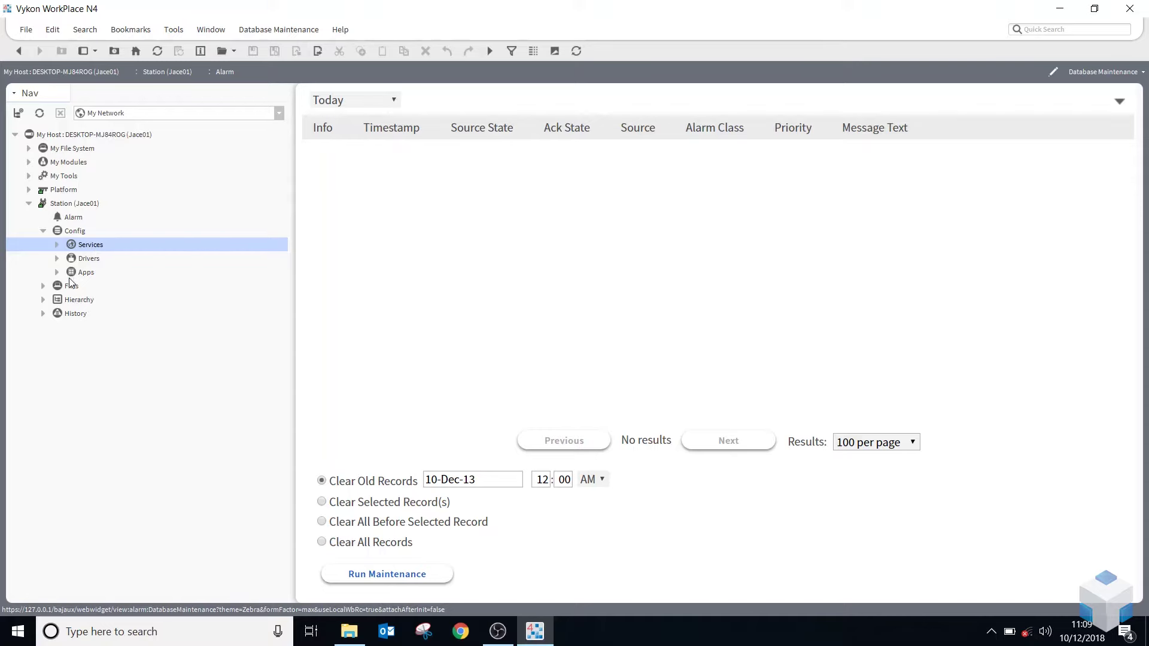
left_click(85, 274)
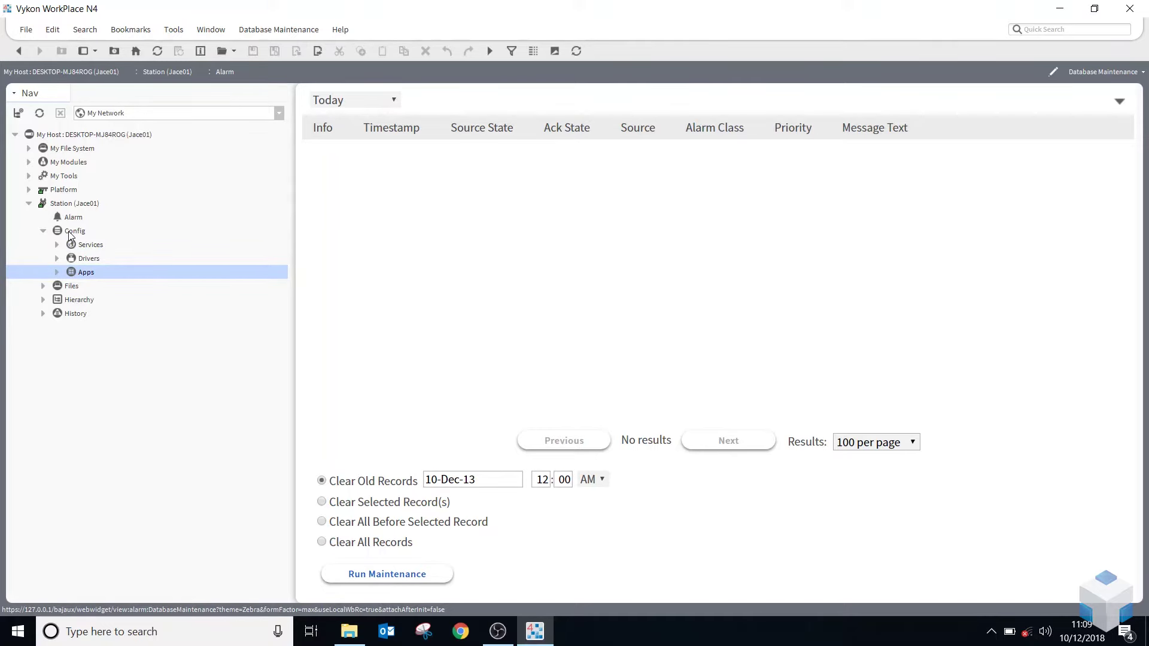
left_click(68, 286)
left_click(43, 231)
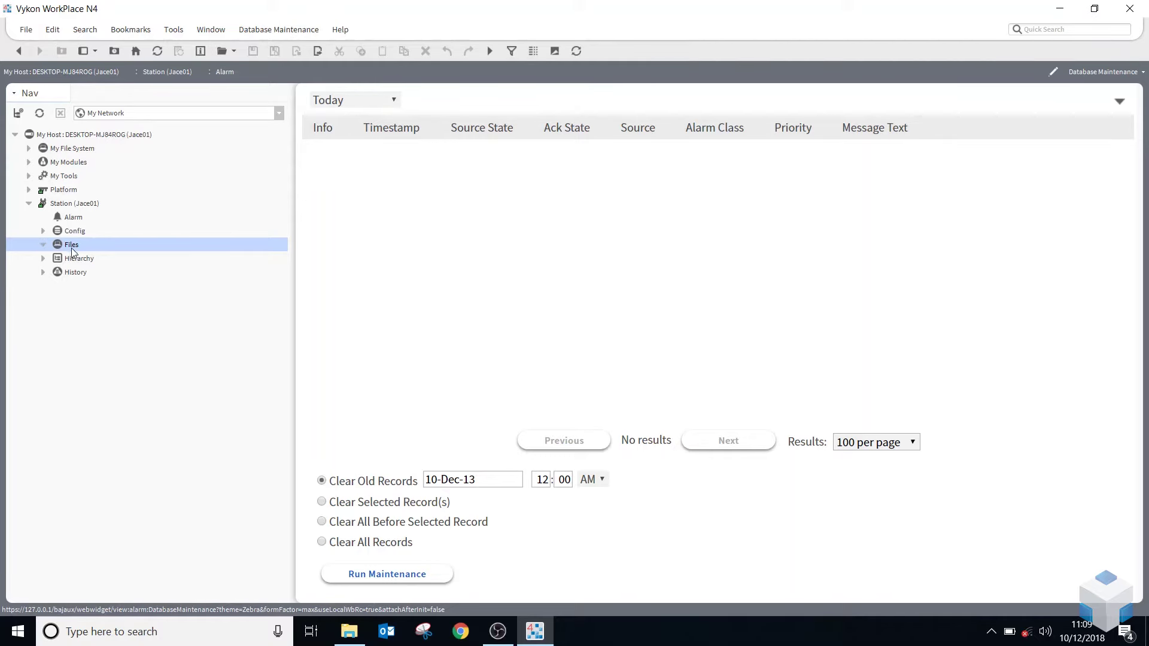
Step: Examine the AuditHistory and LogHistory entries under the station's Jace01 history and check which views History offers
left_click(43, 244)
left_click(43, 273)
left_click(57, 285)
left_click(111, 300)
left_click(109, 316)
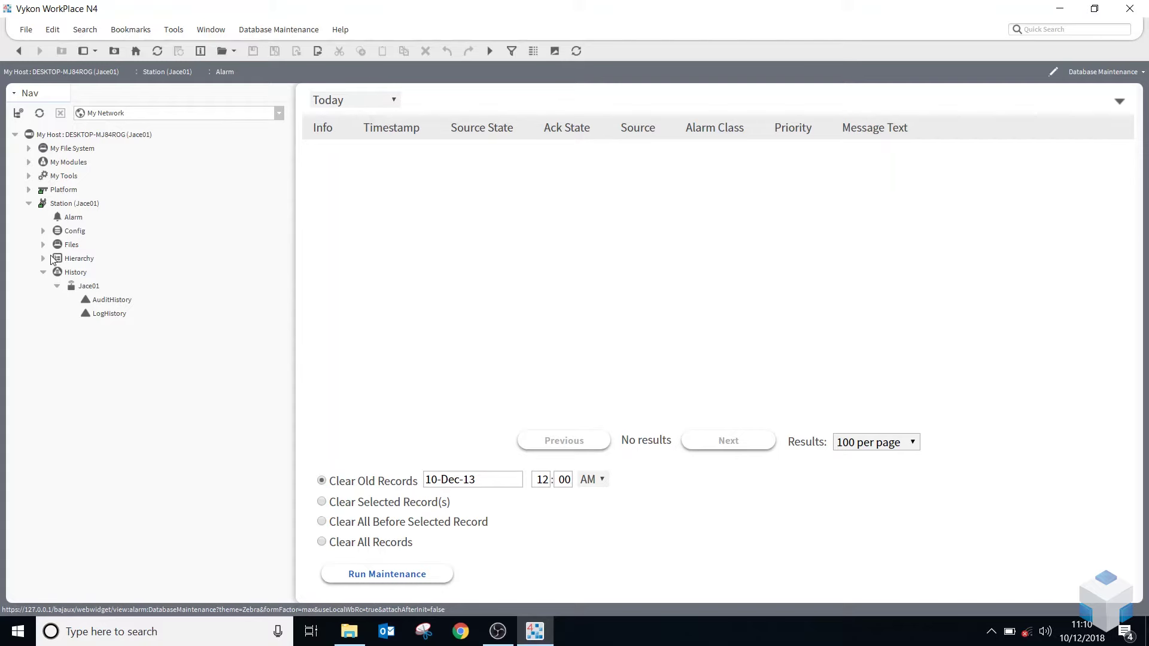
left_click(43, 273)
right_click(67, 274)
mouse_move(96, 281)
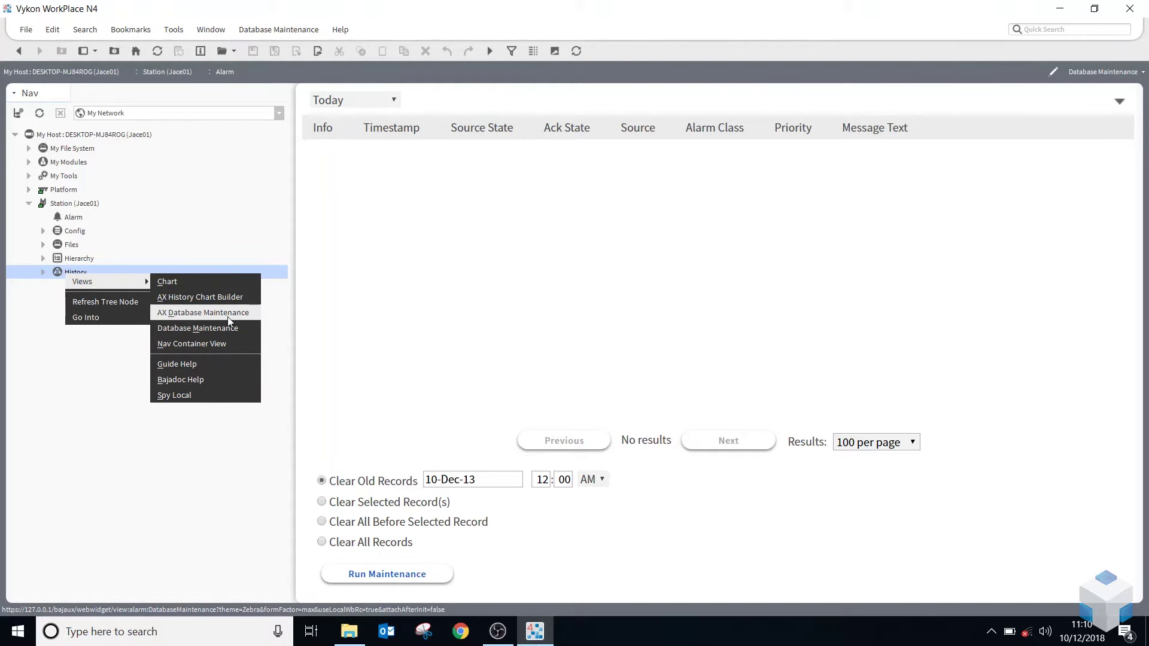
left_click(99, 383)
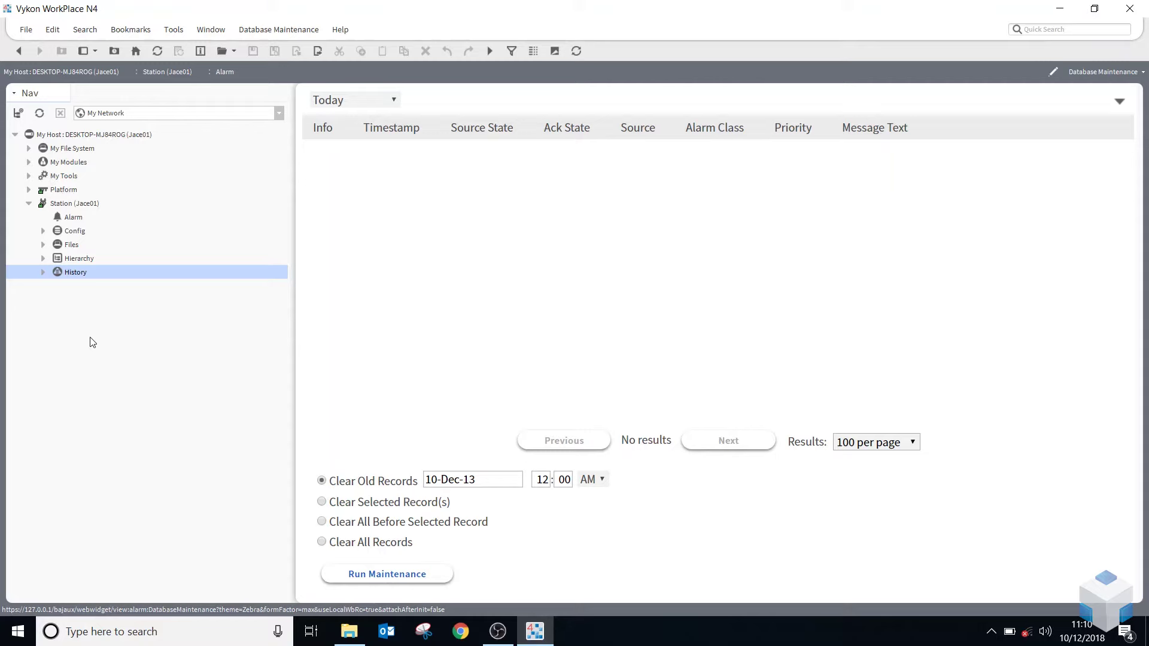
Step: Create a new folder named Playground under the station's Config
left_click(44, 231)
right_click(70, 233)
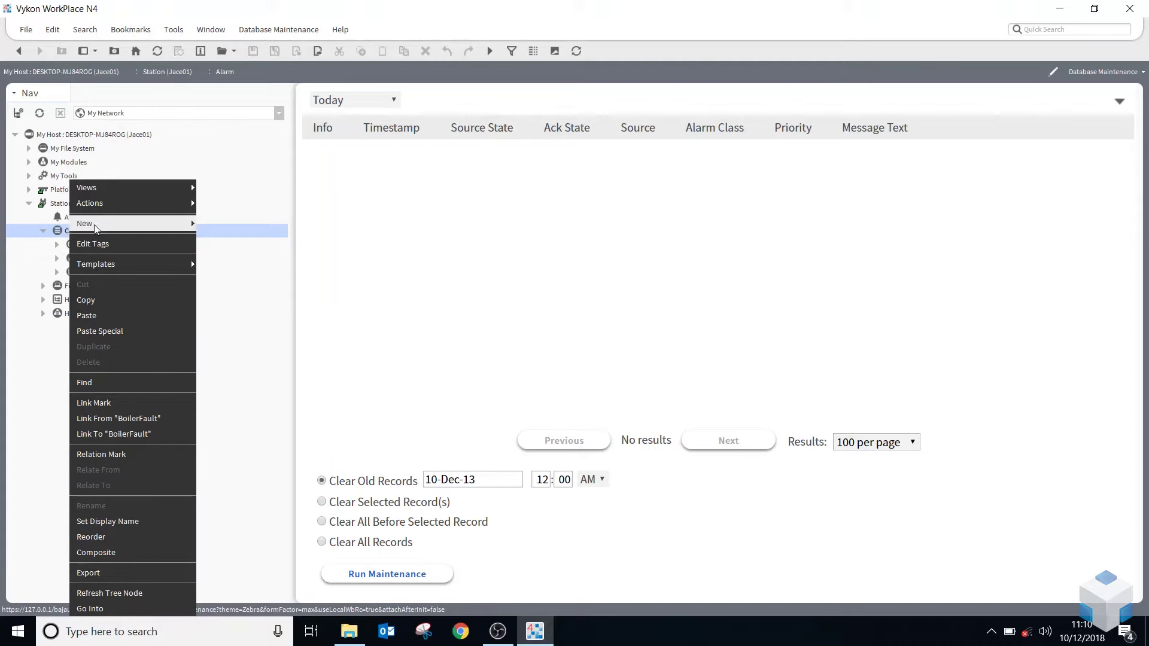
mouse_move(179, 224)
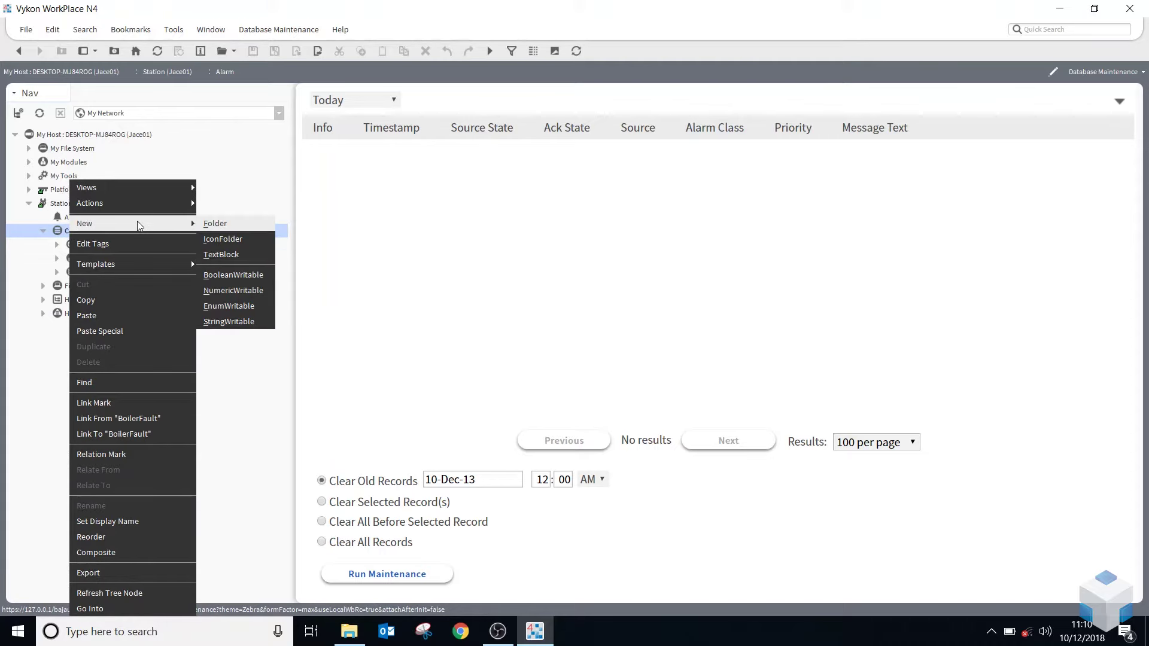
left_click(224, 229)
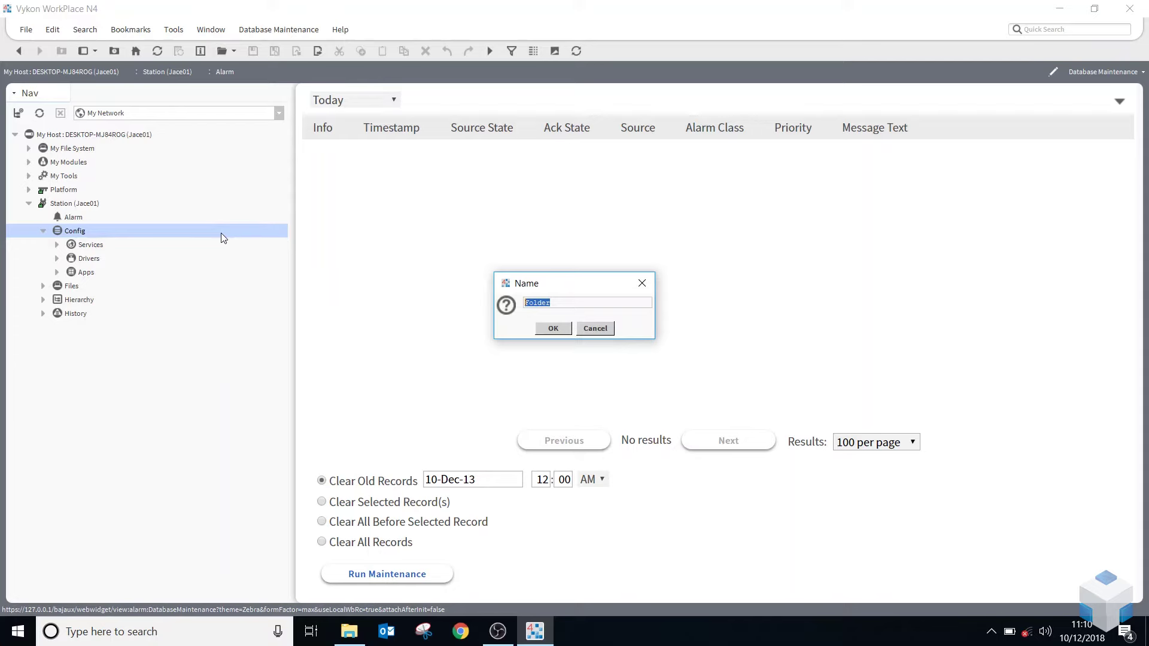
type("P1ayground")
left_click(549, 328)
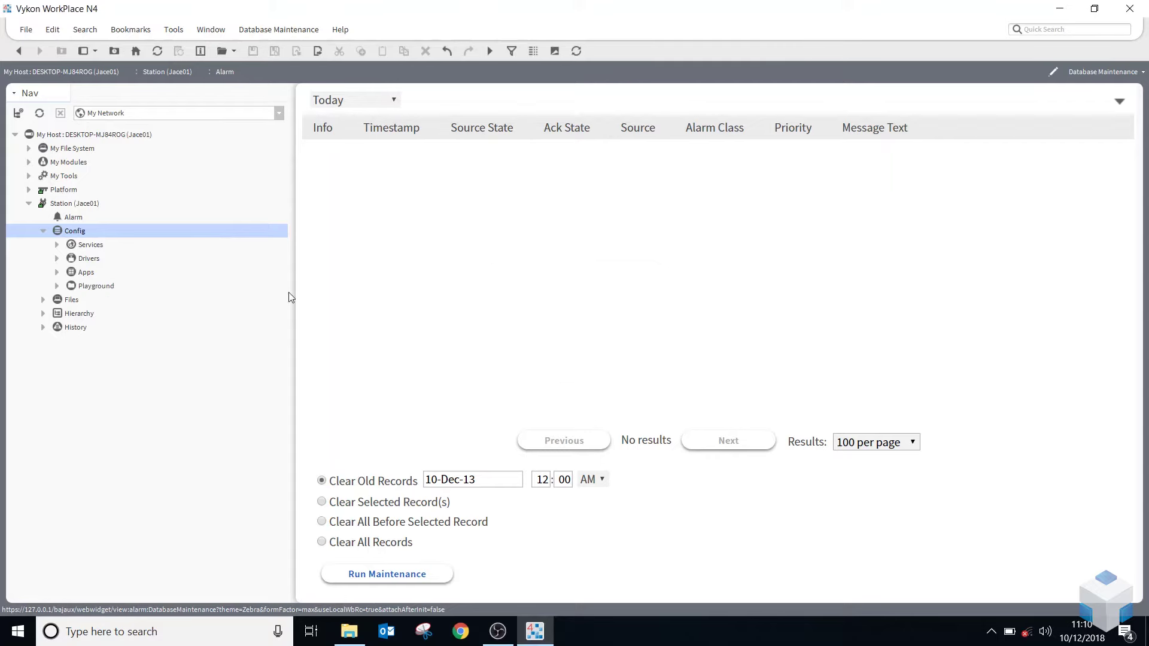
Step: Open the Playground folder's wire sheet and check which other views are available for it
left_click(93, 289)
double_click(93, 287)
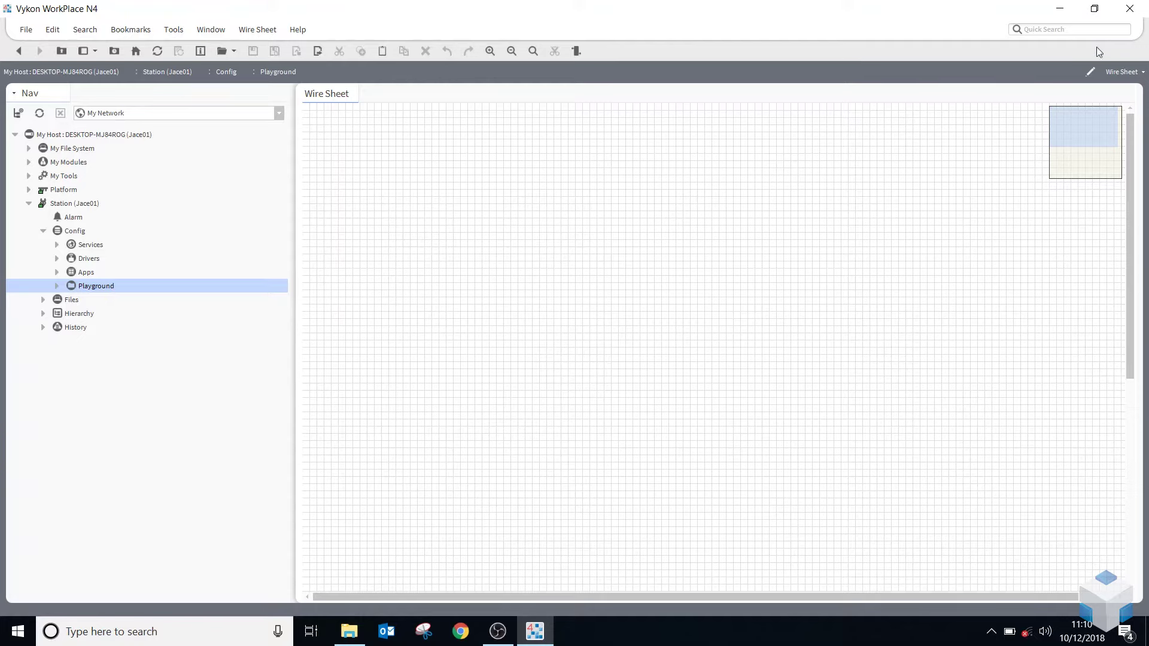
left_click(1139, 73)
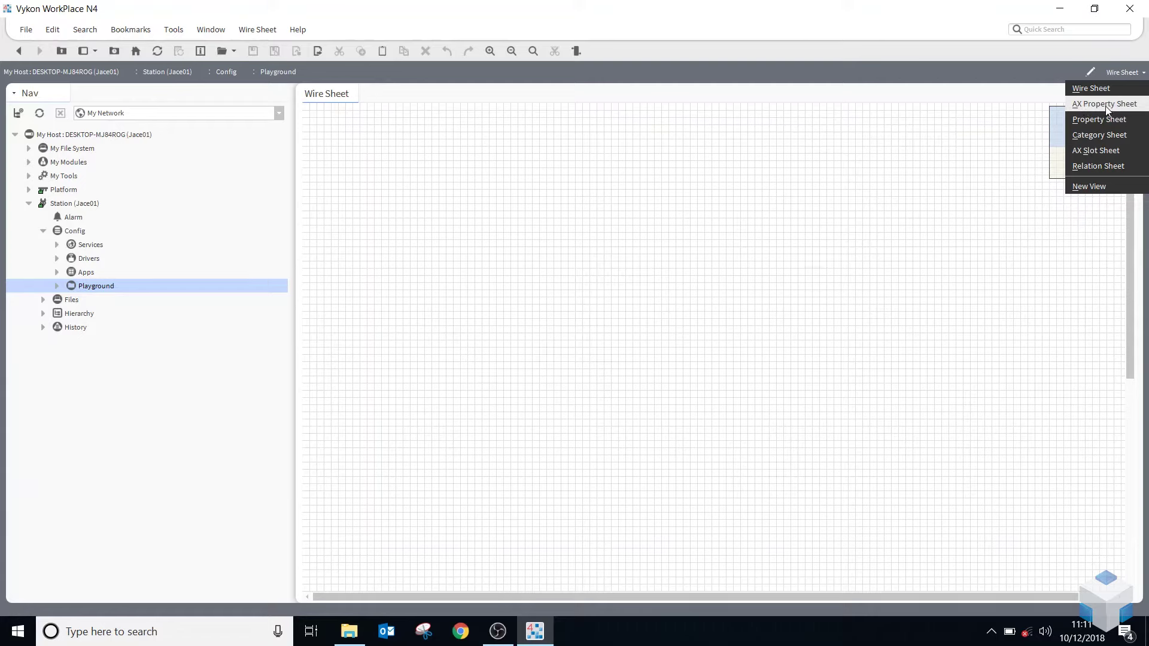
left_click(664, 209)
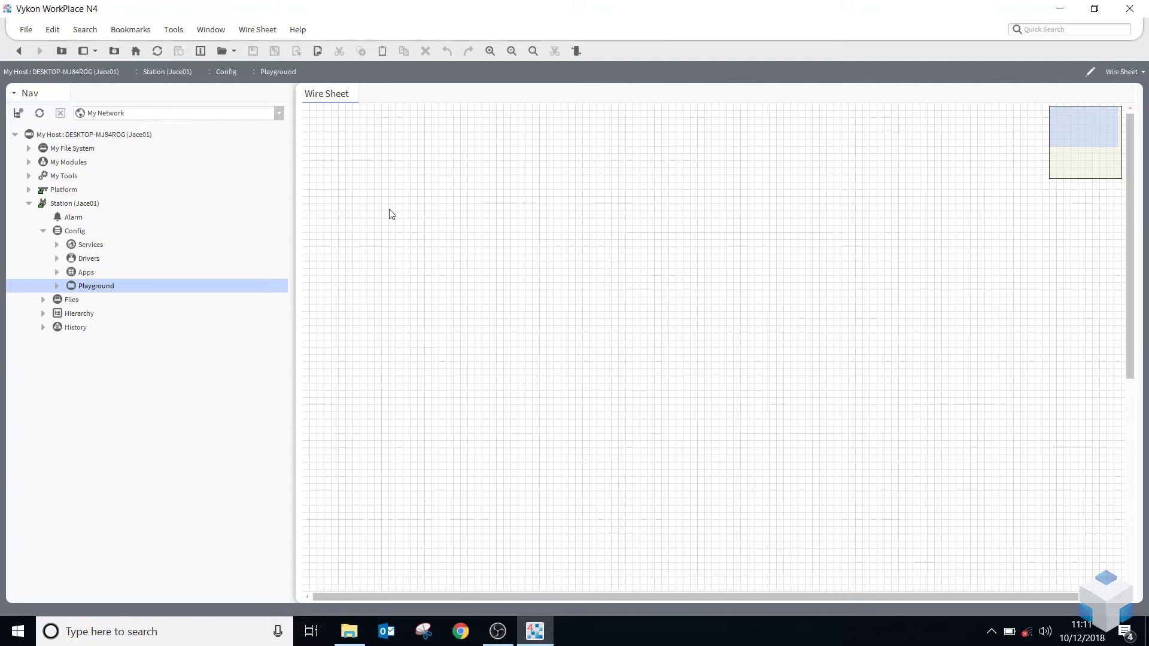
Step: Add a BooleanWritable point named BoilerFault to the Playground wire sheet and widen its block
right_click(426, 209)
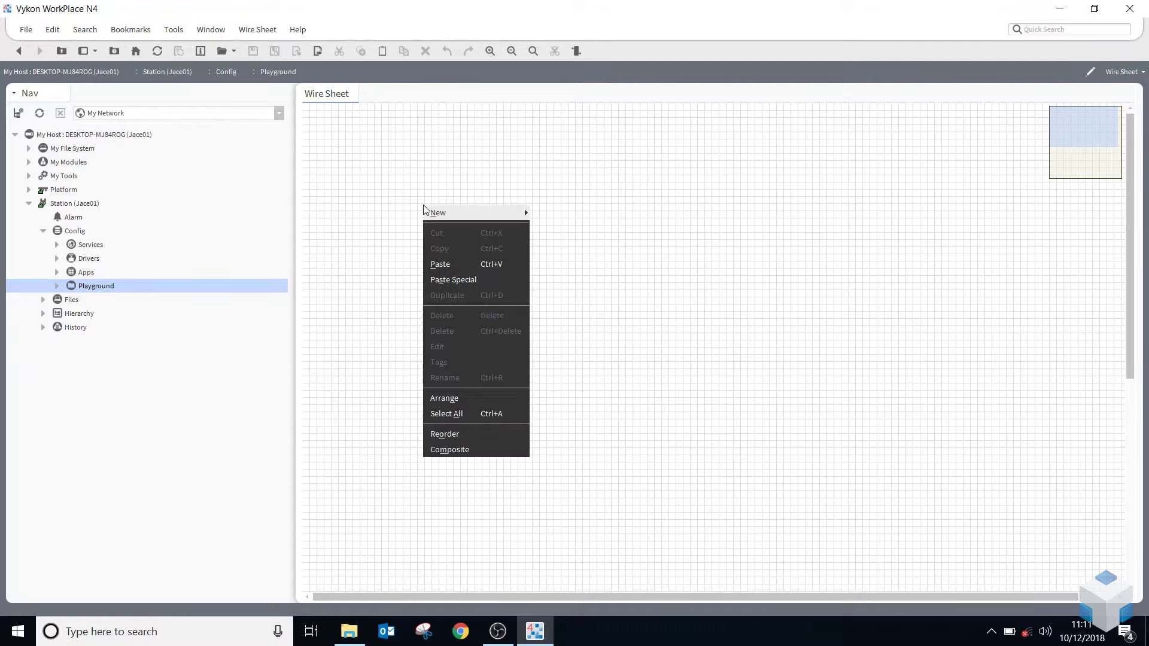
mouse_move(426, 211)
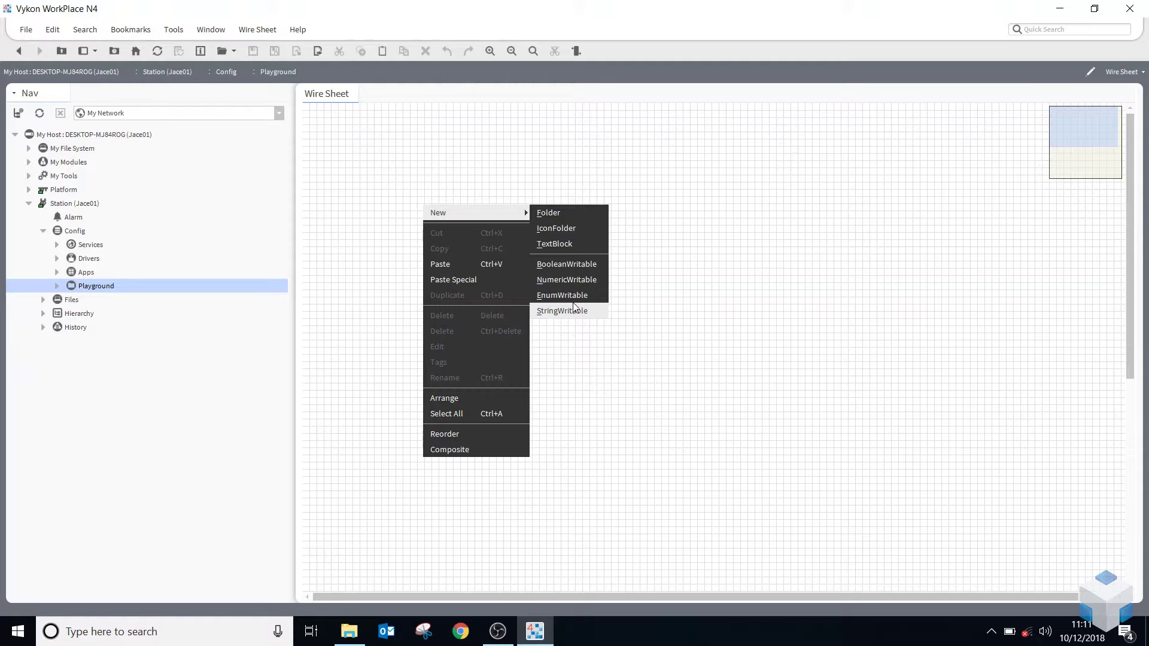
left_click(579, 265)
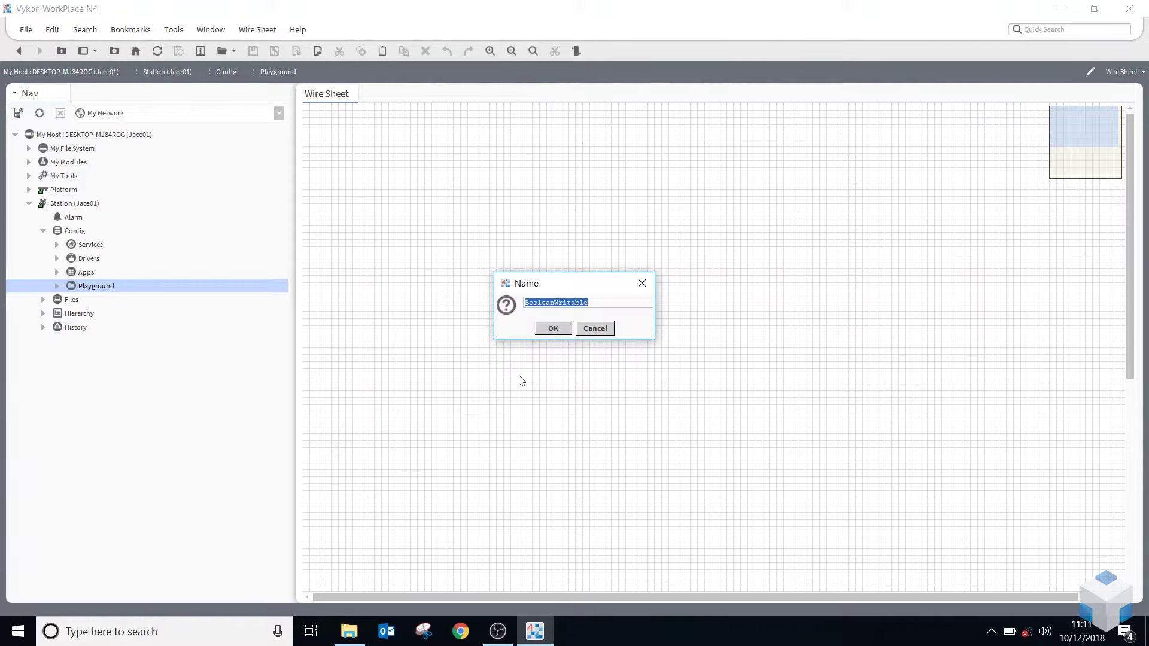
type("Ba")
left_click(552, 328)
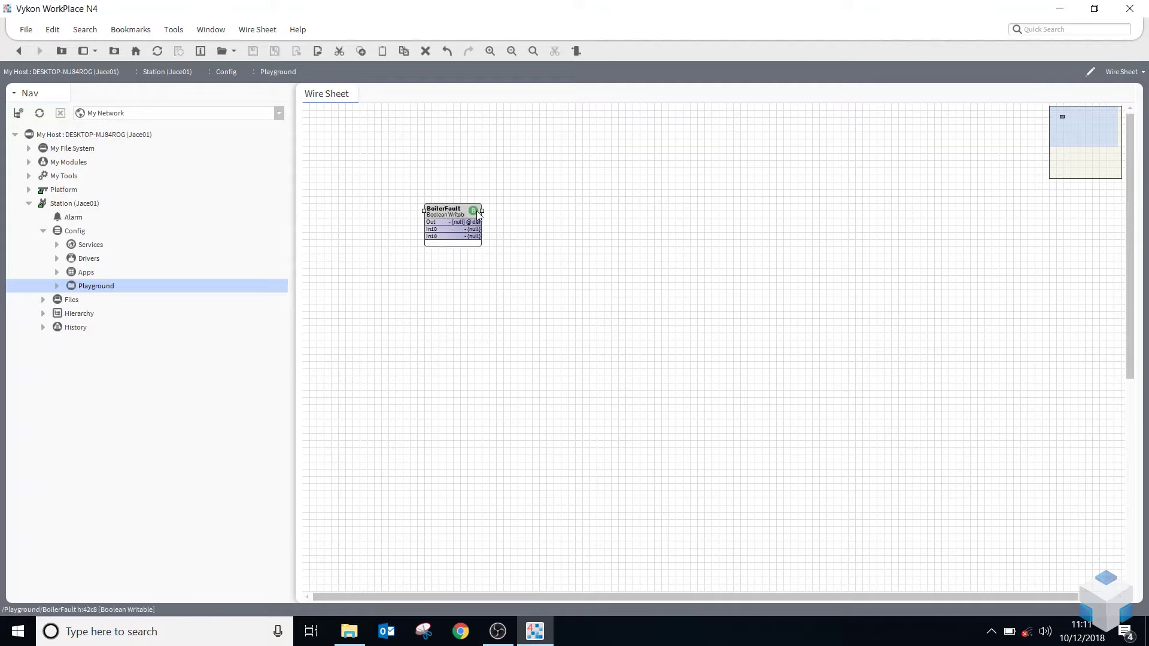
left_click_drag(482, 217, 538, 219)
left_click(474, 305)
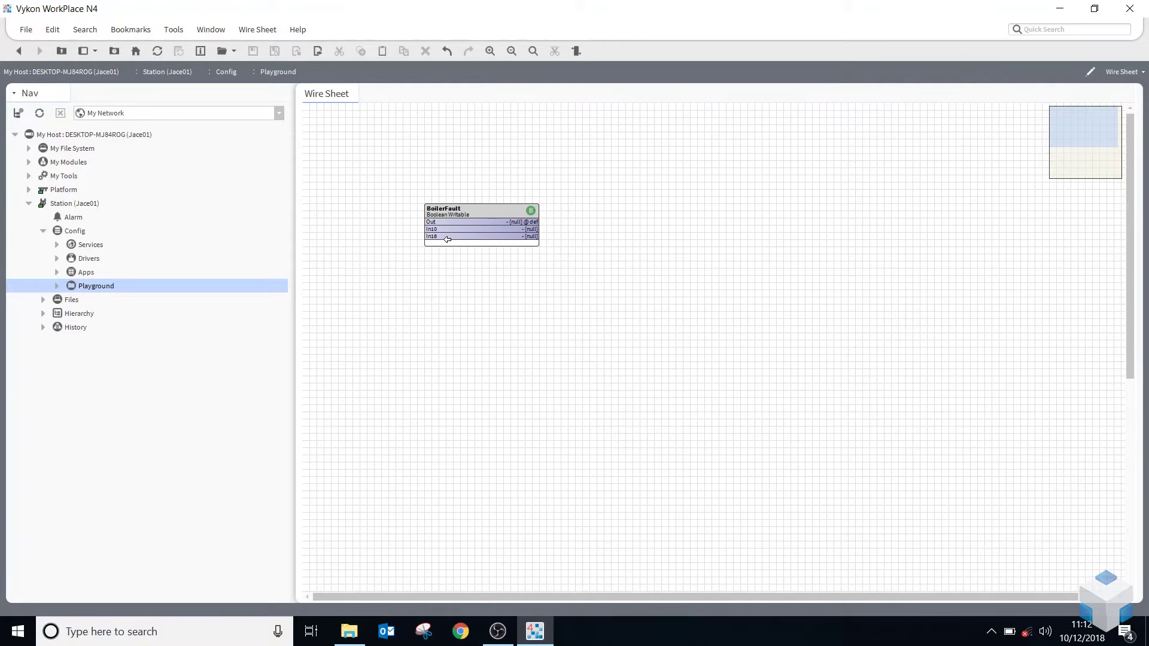
Step: Pin all inputs from In1 to In16 and the Fallback slot on the BoilerFault block
right_click(454, 222)
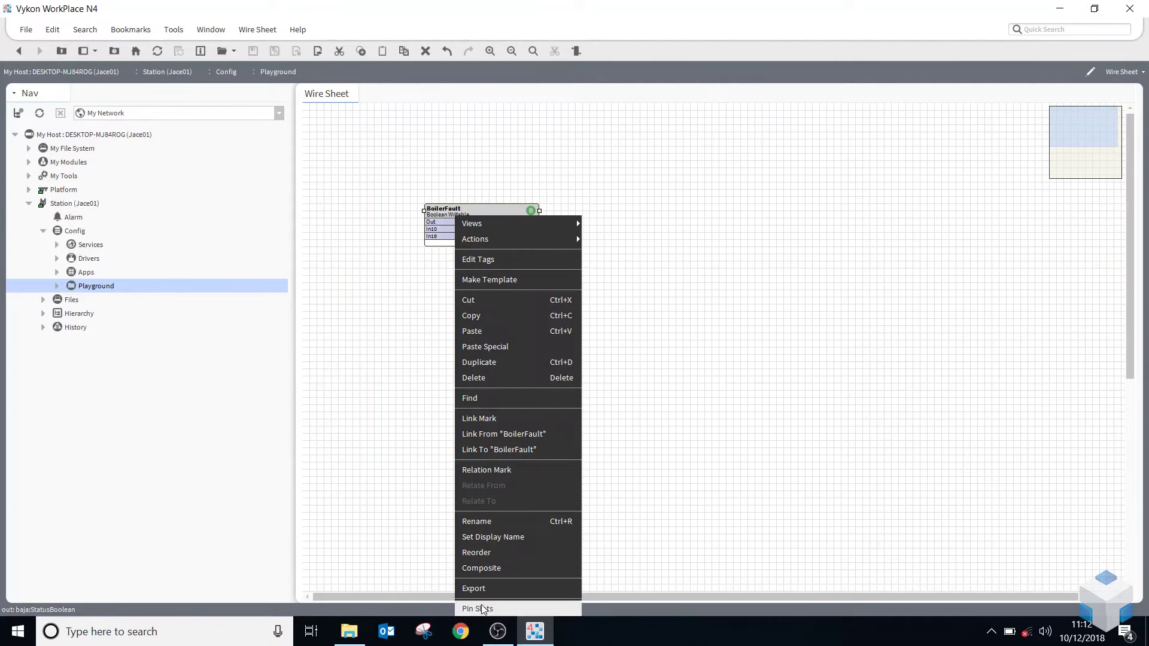
left_click(477, 608)
left_click(522, 275)
left_click(520, 318)
left_click(516, 335)
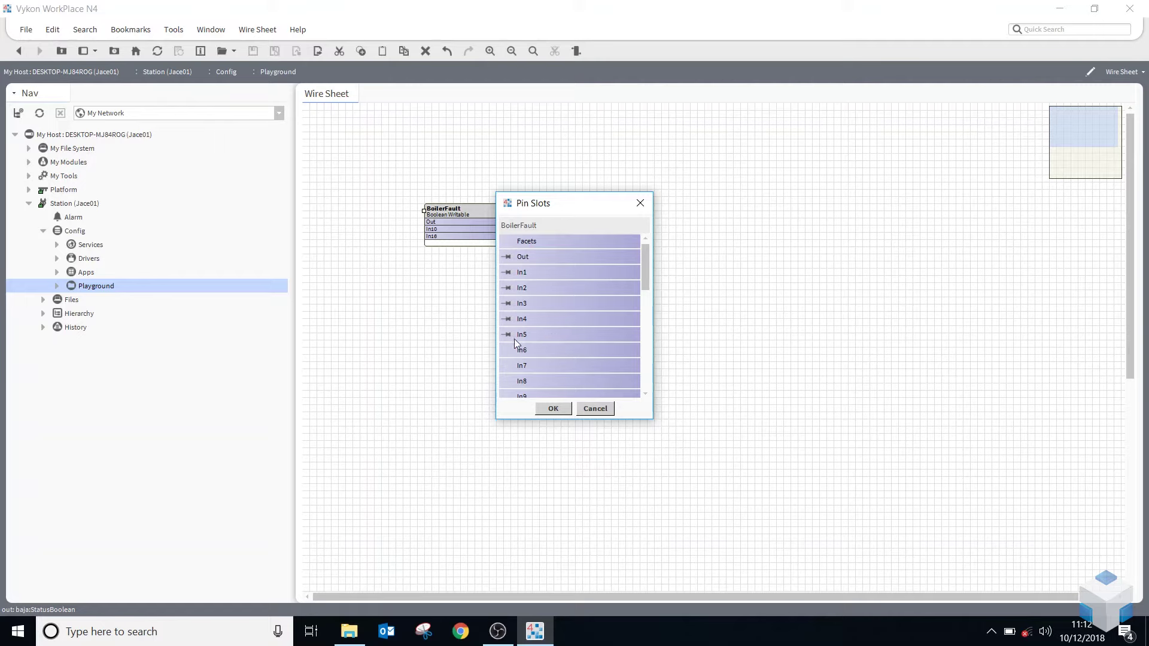
left_click(512, 366)
scroll(511, 366, "down", 2)
left_click(512, 366)
left_click(512, 381)
scroll(517, 365, "down", 2)
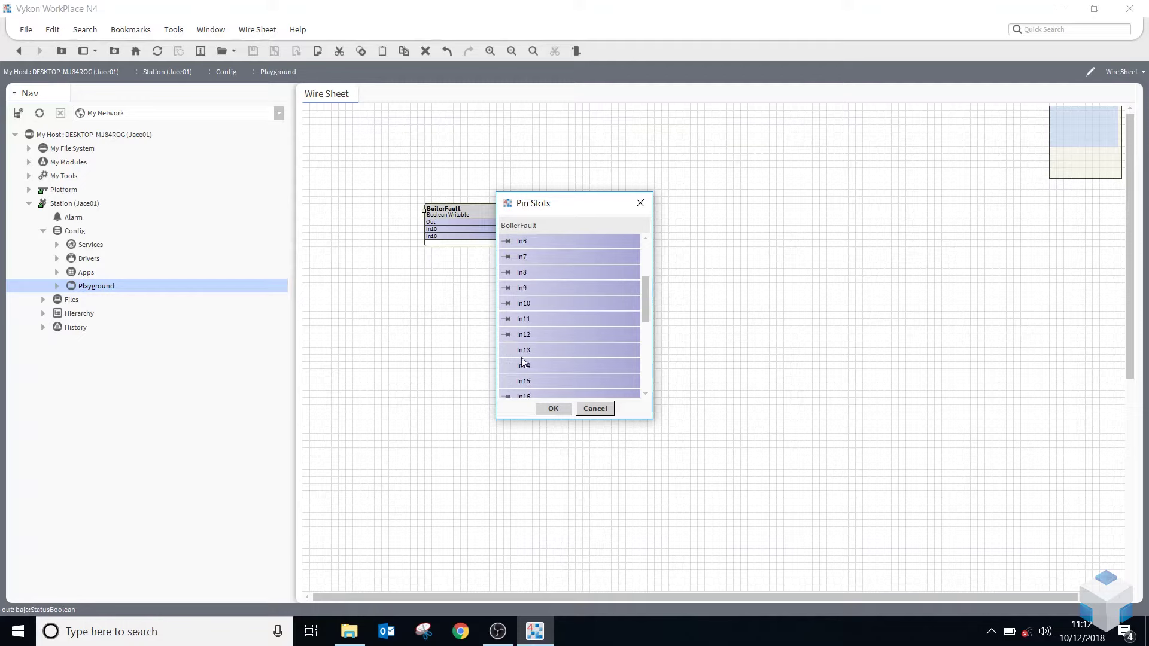
left_click(512, 381)
scroll(526, 371, "down", 2)
left_click(512, 367)
left_click(552, 408)
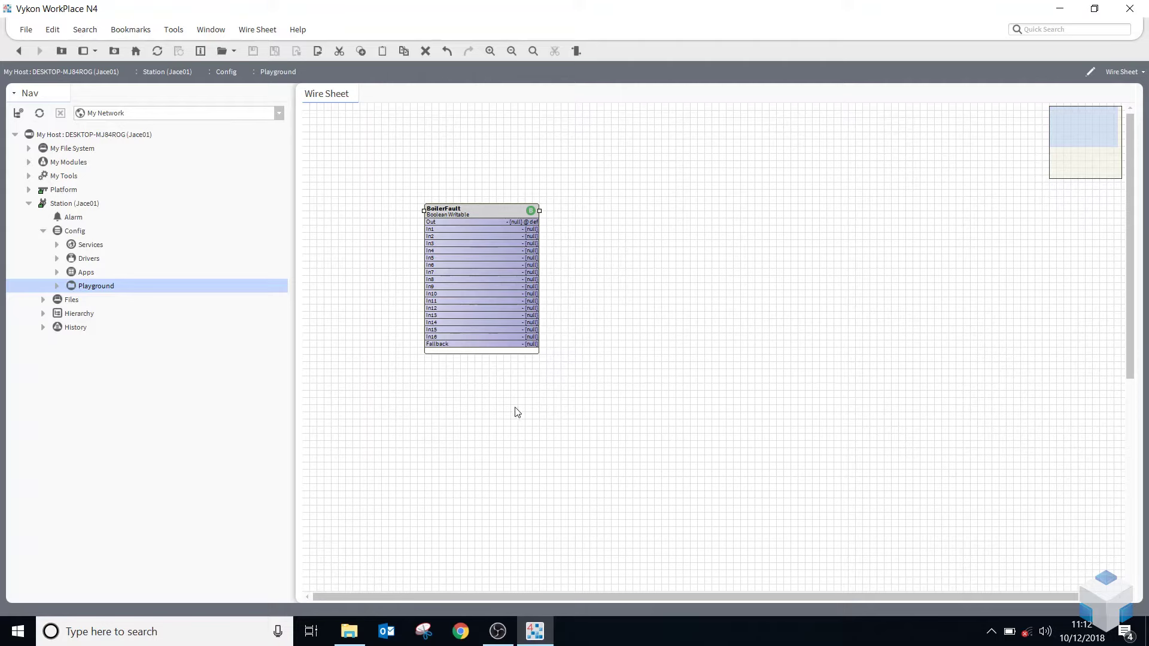
Step: Open BoilerFault's properties, switch to the Property Sheet view and review all its slots
double_click(461, 227)
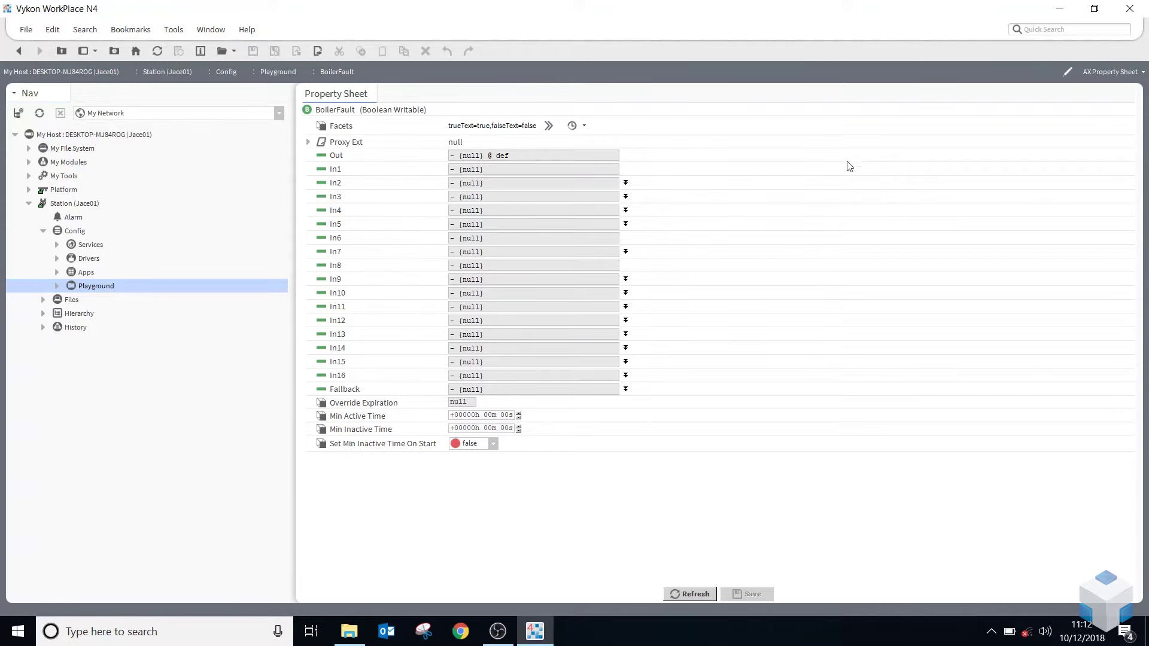
left_click(1130, 73)
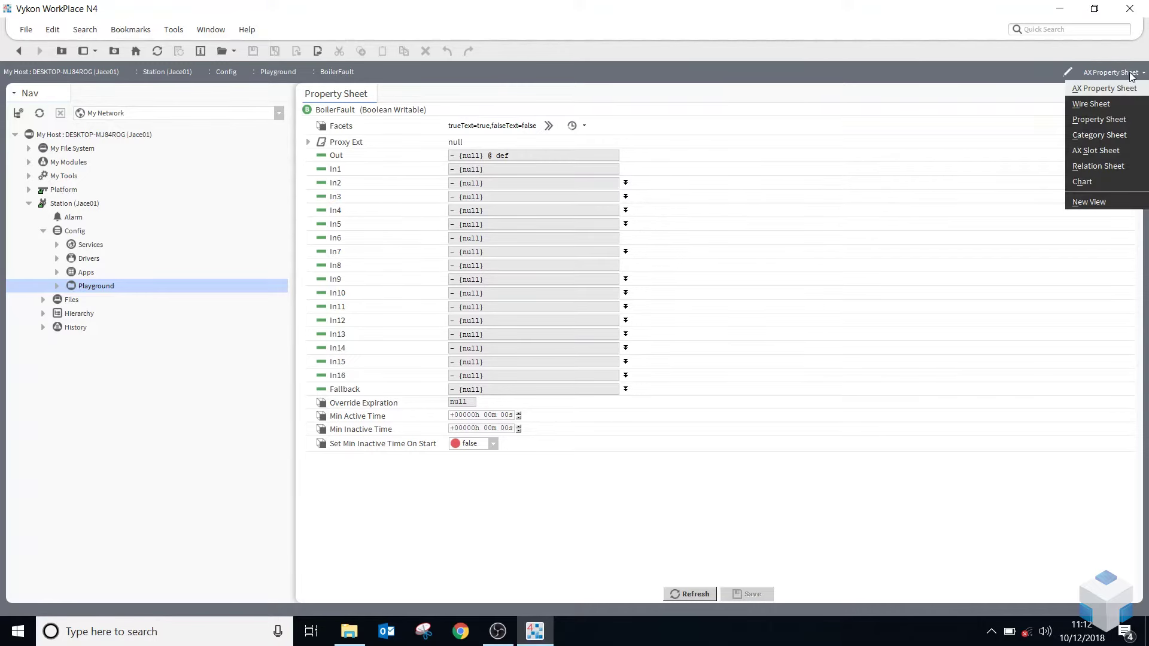
left_click(1107, 119)
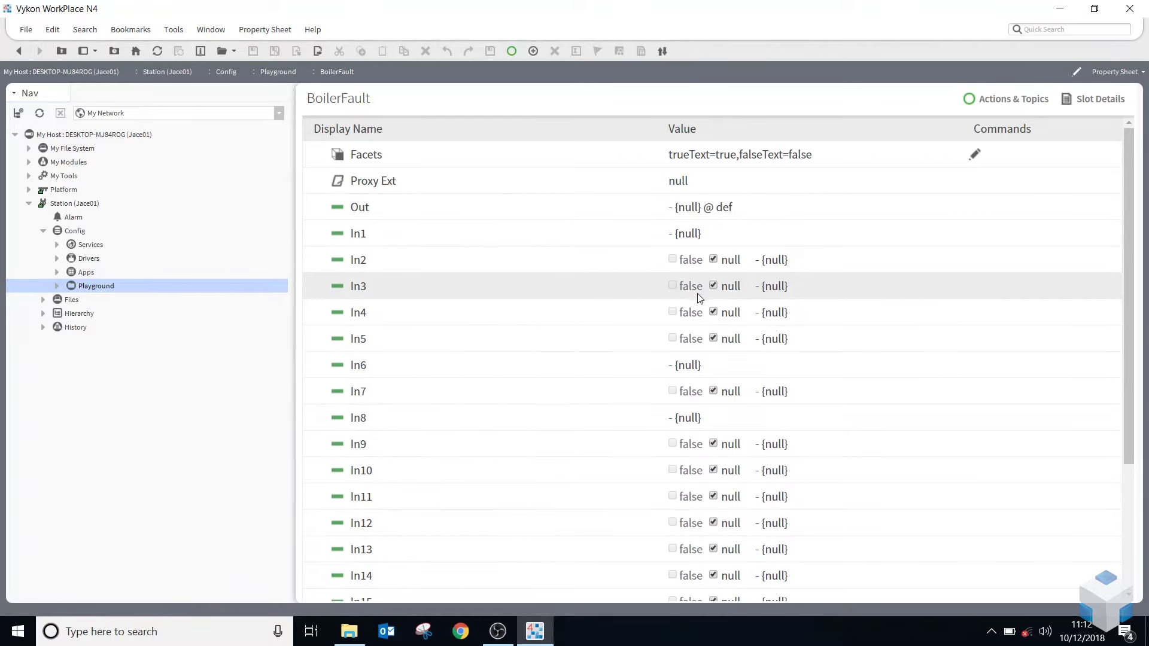
scroll(776, 340, "down", 2)
scroll(776, 340, "down", 5)
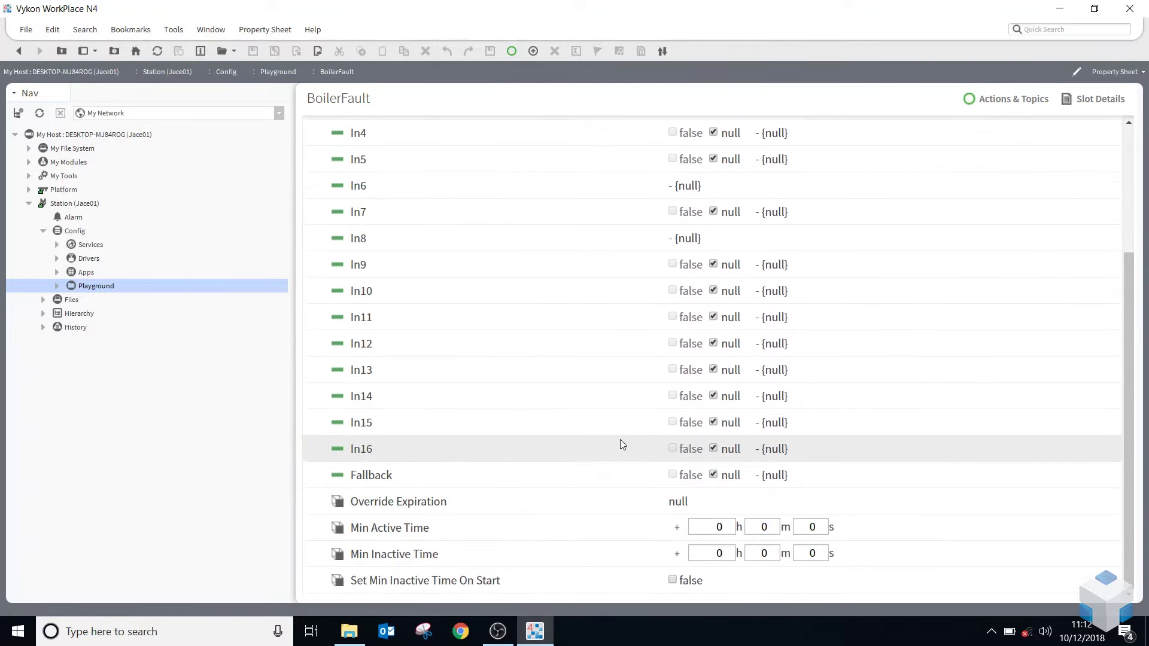
scroll(620, 443, "up", 7)
Step: In BoilerFault's AX Property Sheet, set the facets to trueText Fault and falseText Healthy
left_click(1129, 72)
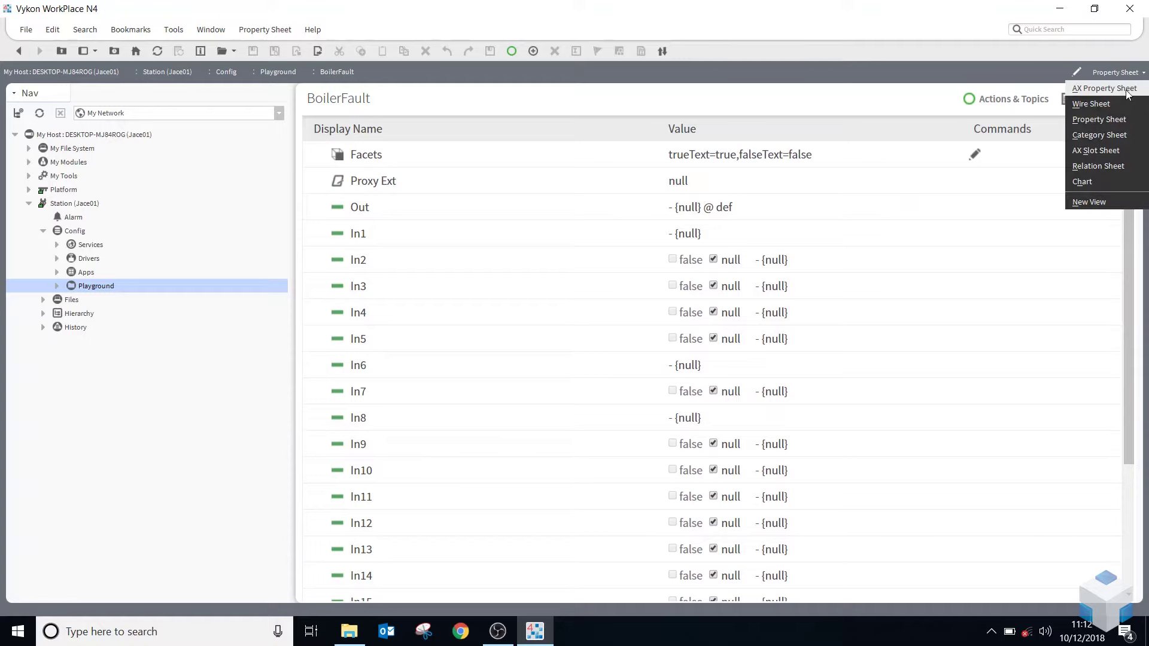
left_click(1127, 93)
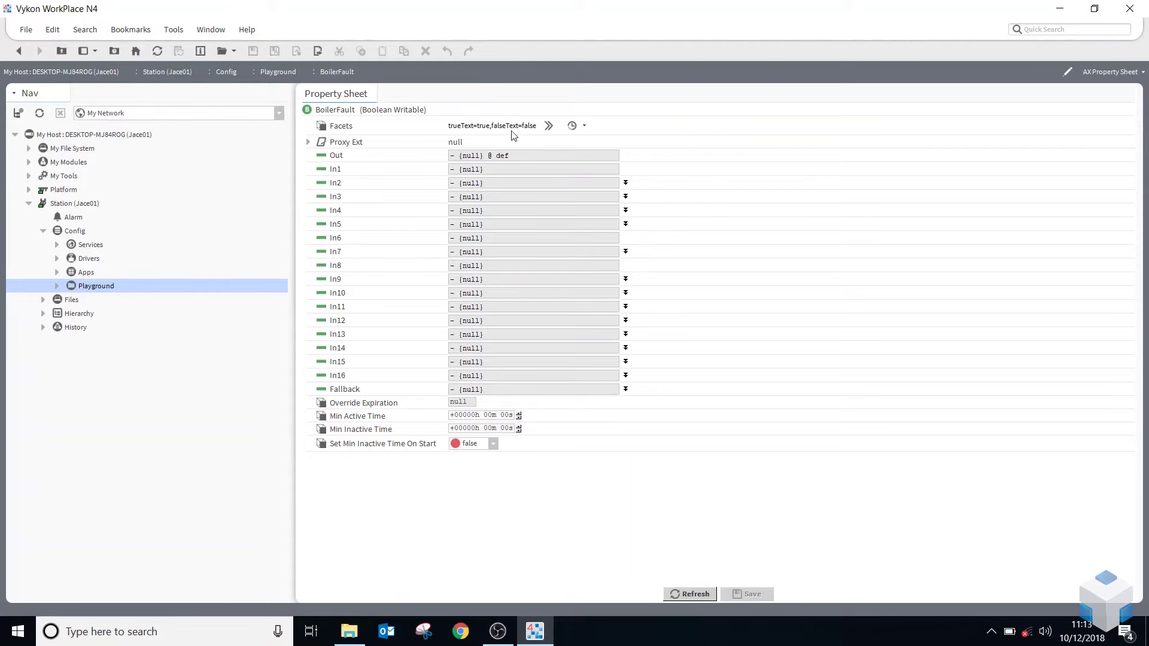
left_click(549, 126)
double_click(648, 276)
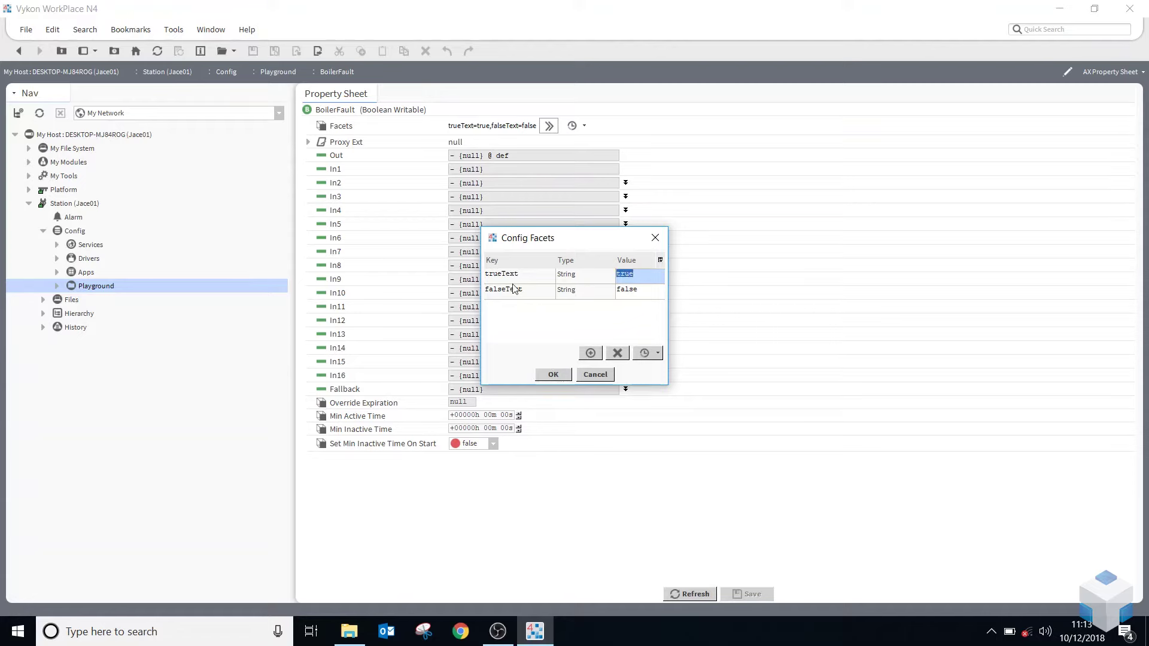
type("Fault")
double_click(647, 292)
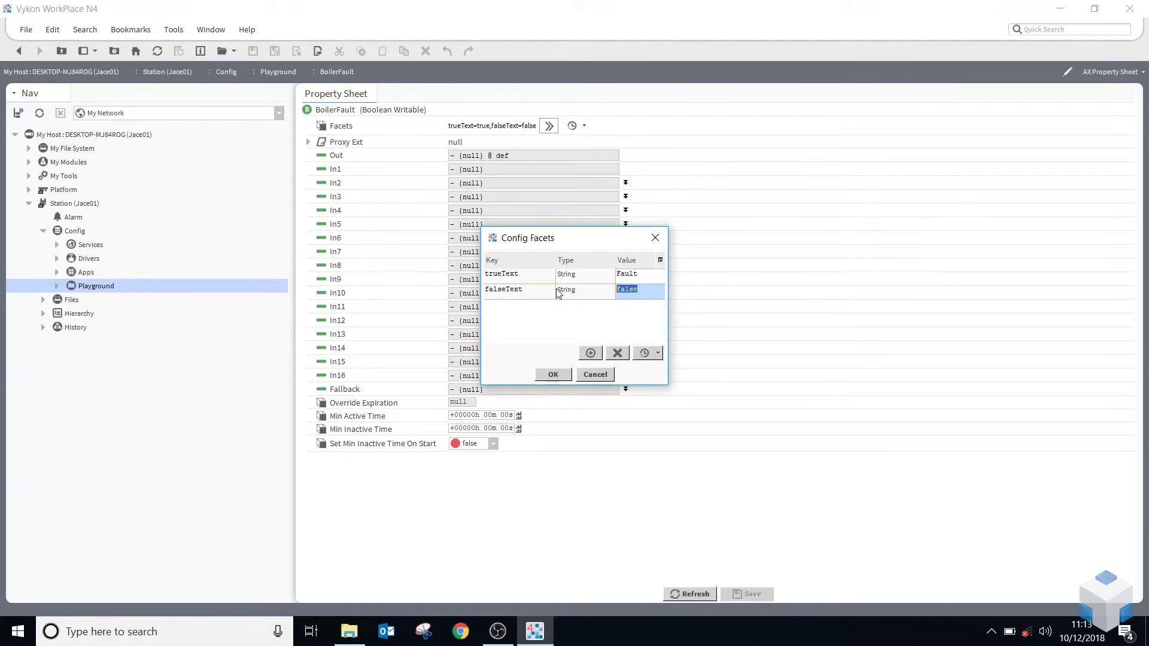
type("Healthy")
left_click(552, 374)
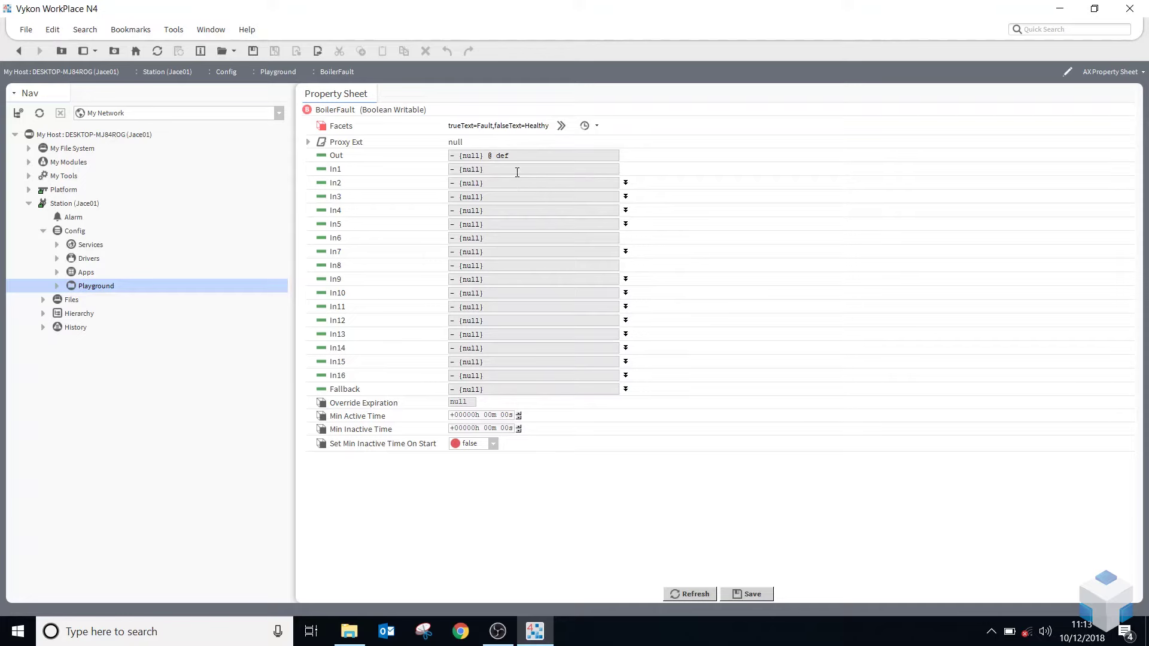
Step: Save BoilerFault's facets, clear the null setting on its Fallback slot and save that slot as true (Fault)
left_click(740, 596)
left_click(625, 389)
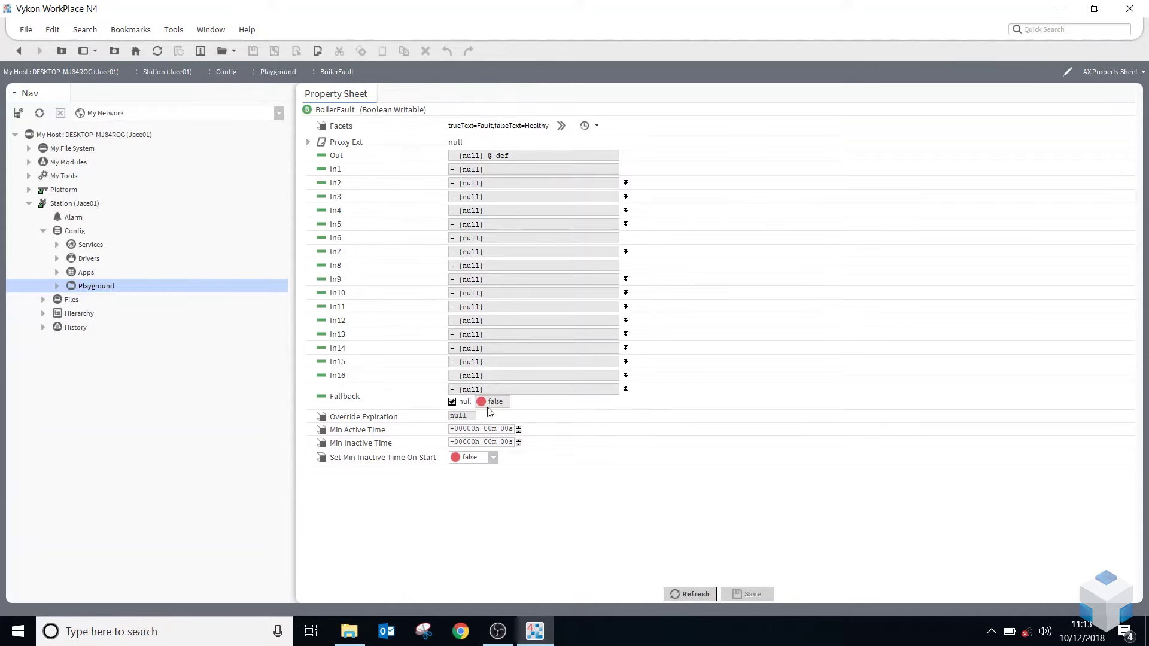
left_click(453, 402)
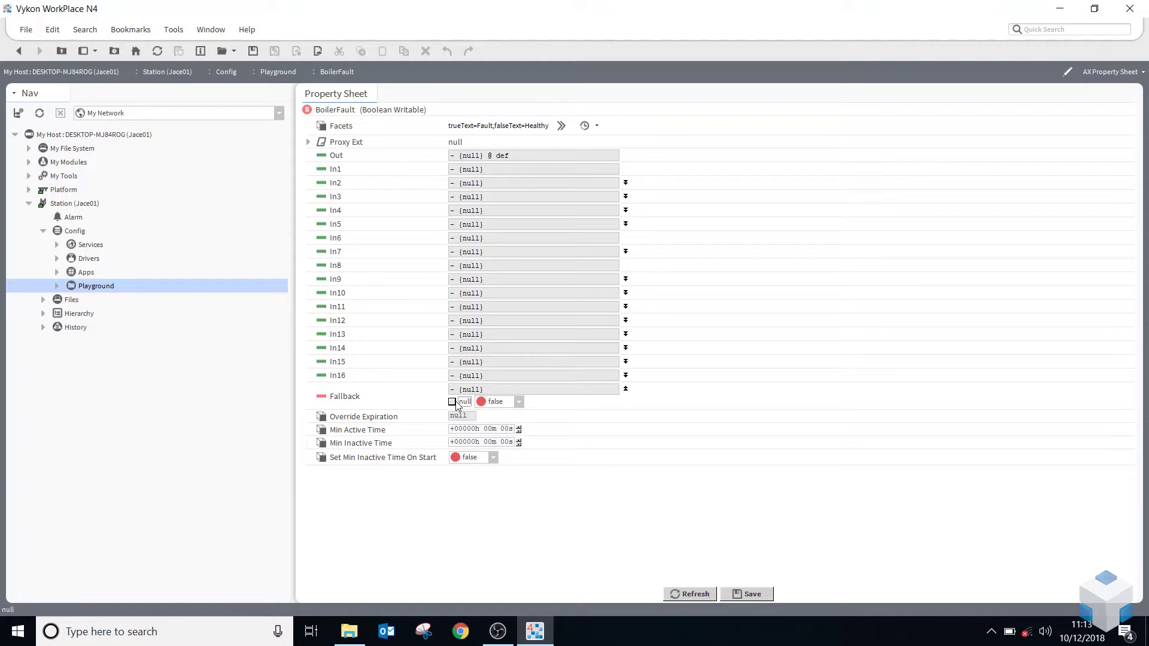
left_click(519, 406)
left_click(509, 425)
left_click(747, 593)
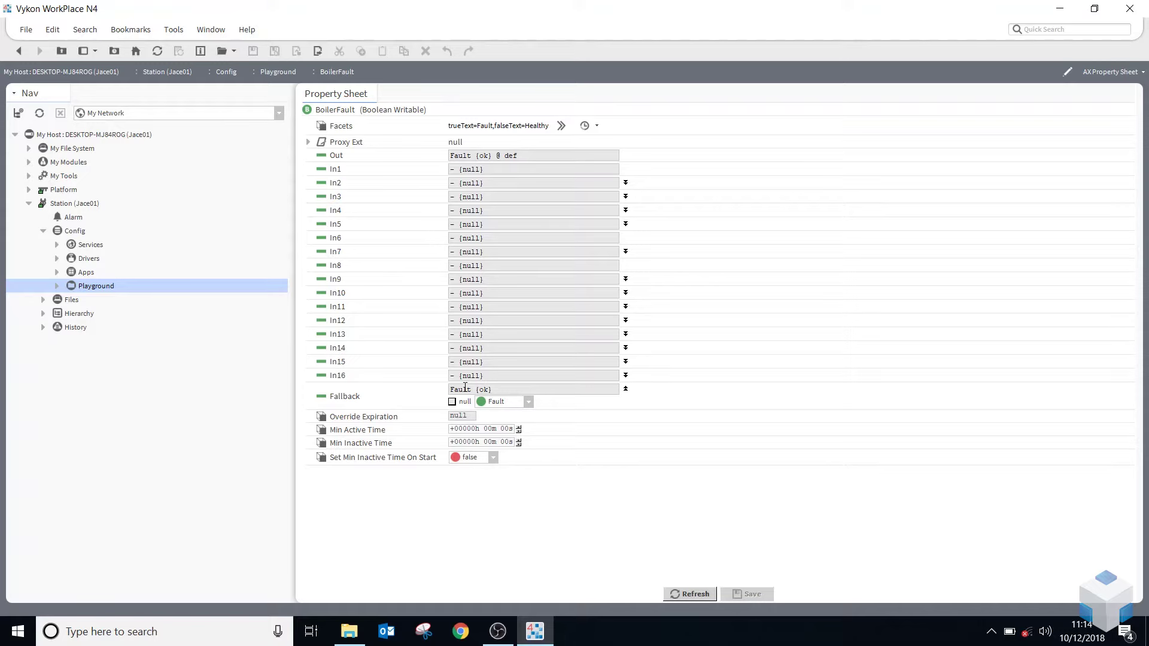
left_click_drag(526, 154, 449, 156)
left_click(522, 154)
Step: Expand Playground in the station tree and use BoilerFault's Set action to change its value to Healthy
left_click(56, 286)
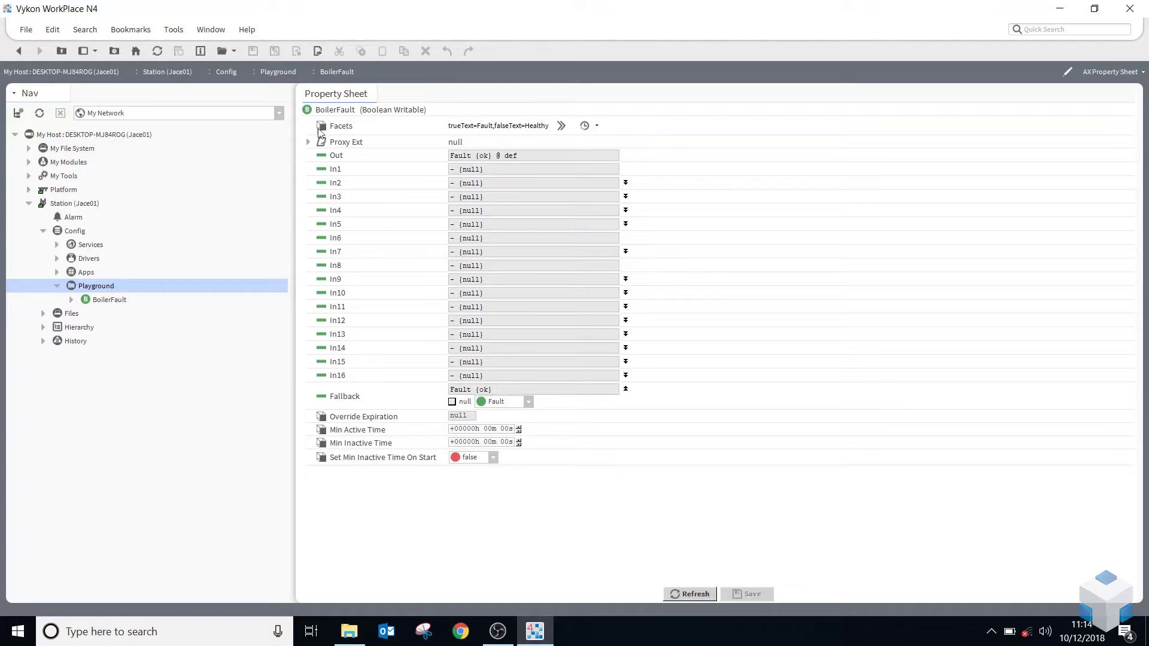
right_click(123, 300)
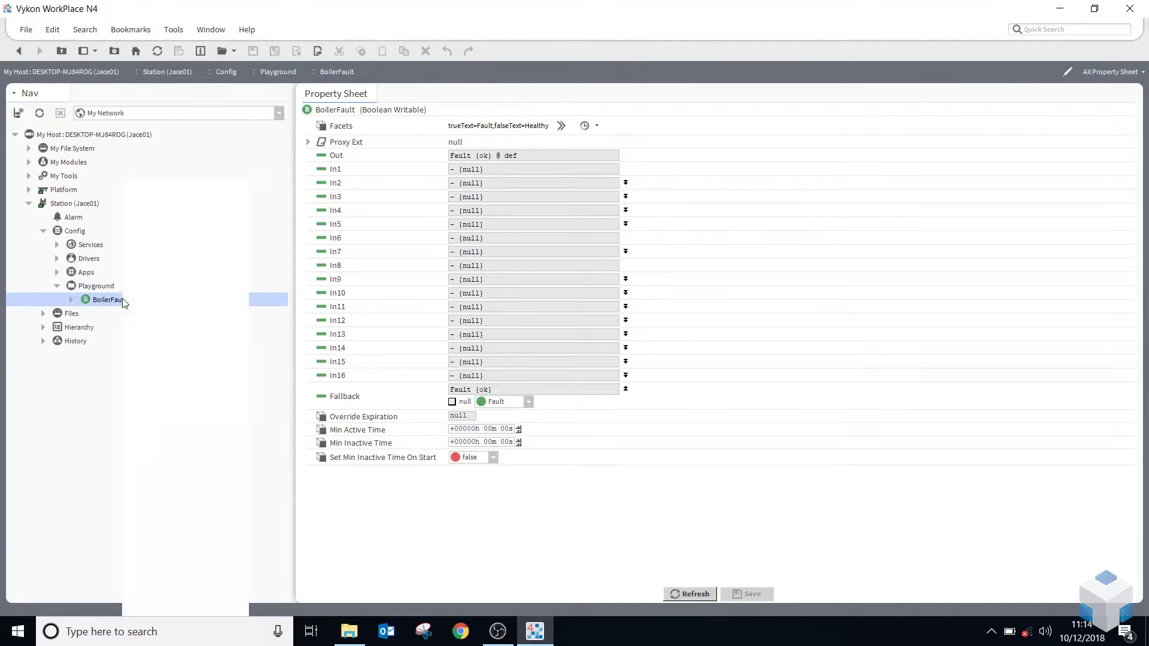
mouse_move(214, 204)
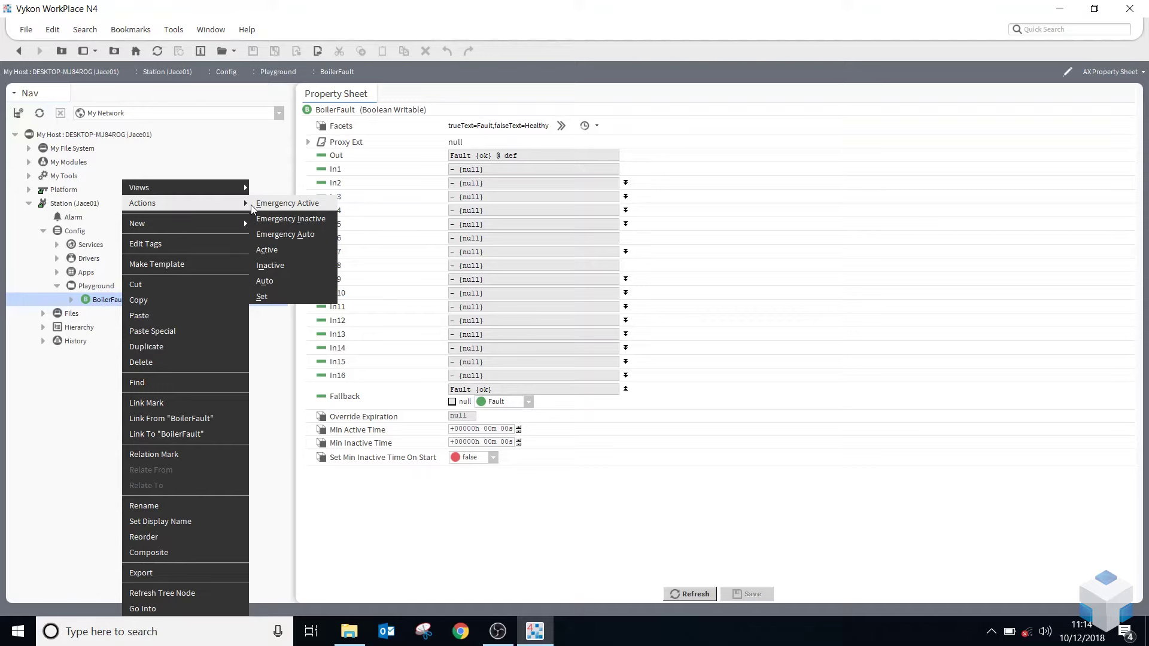
left_click(272, 296)
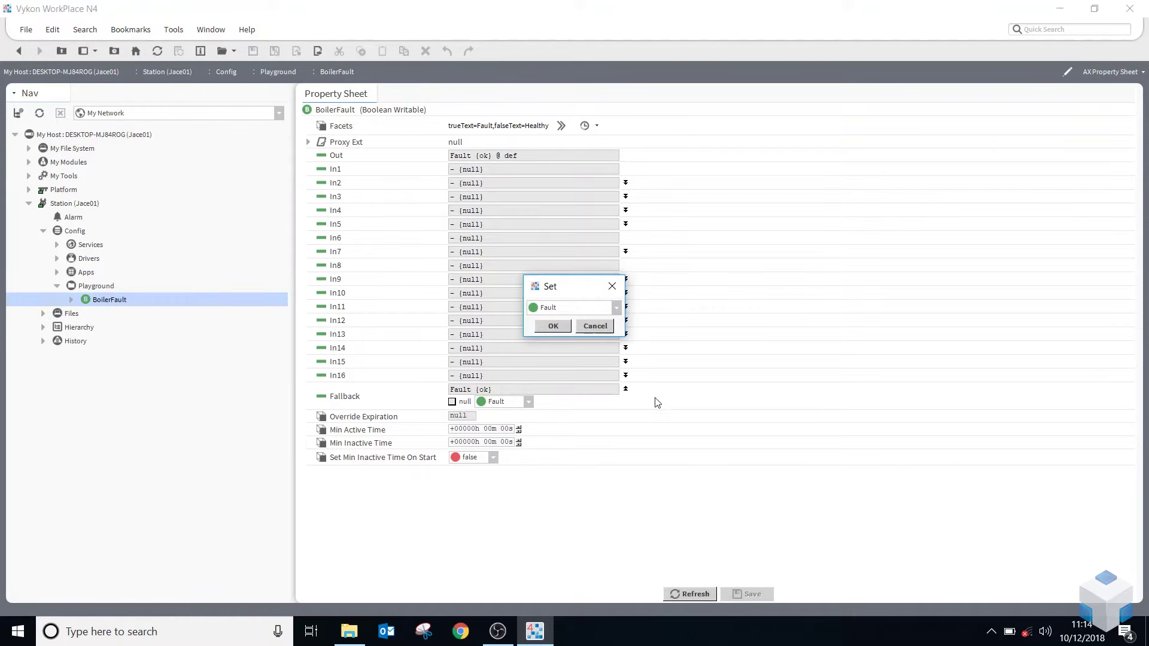
left_click(616, 308)
left_click(605, 324)
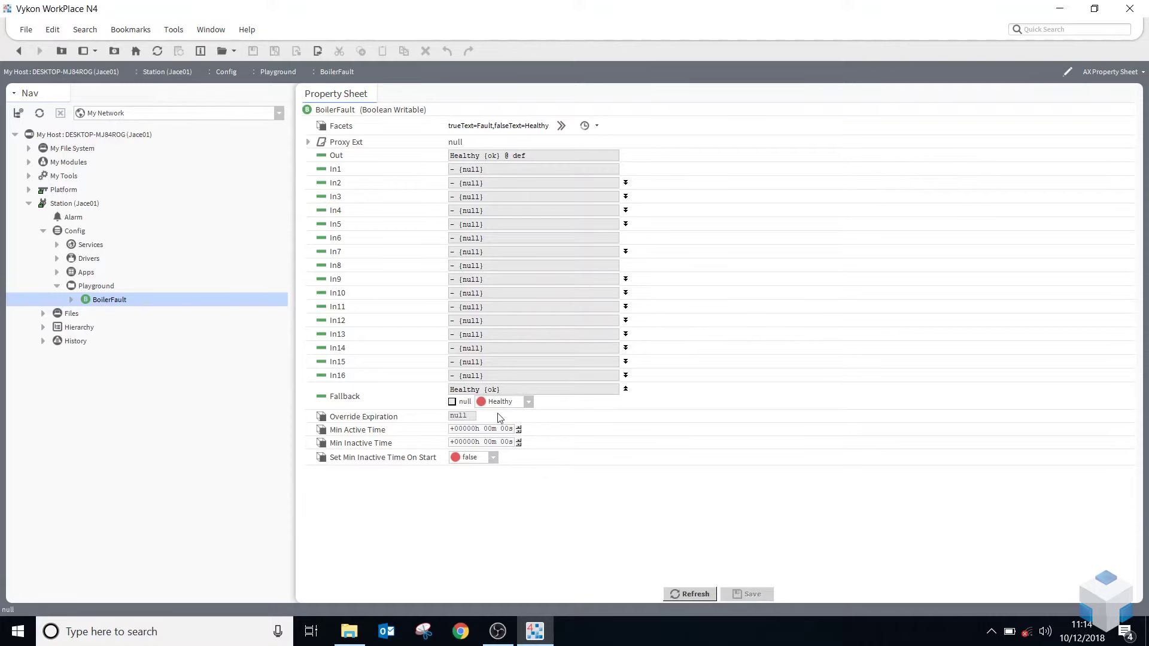
right_click(102, 300)
mouse_move(138, 203)
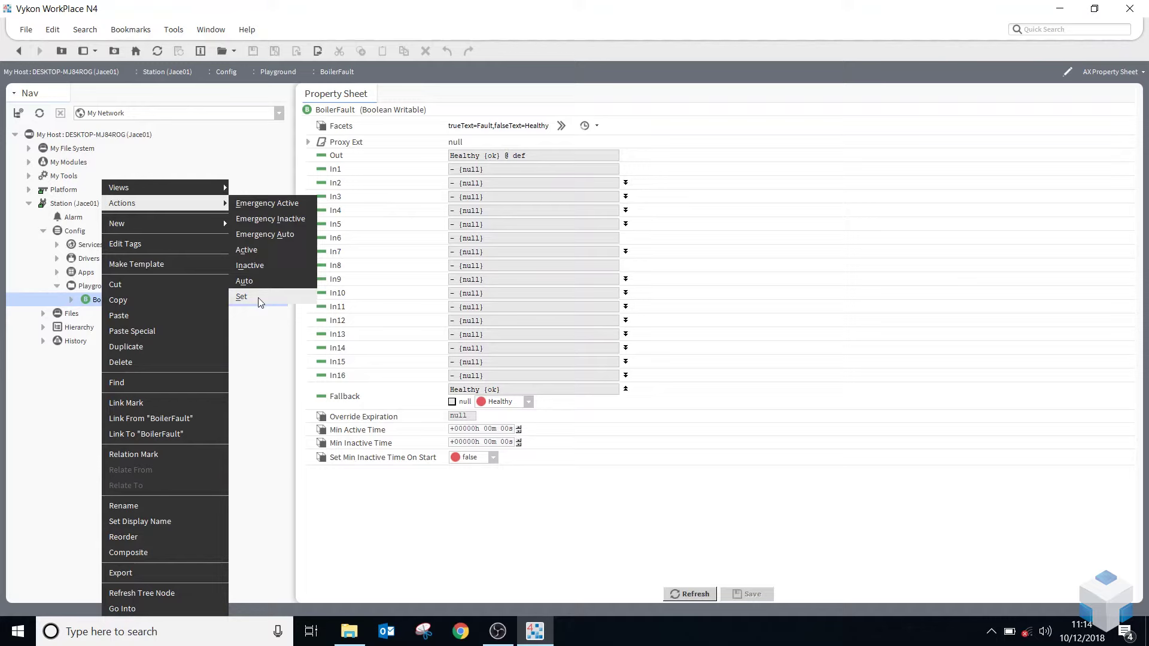
left_click(580, 526)
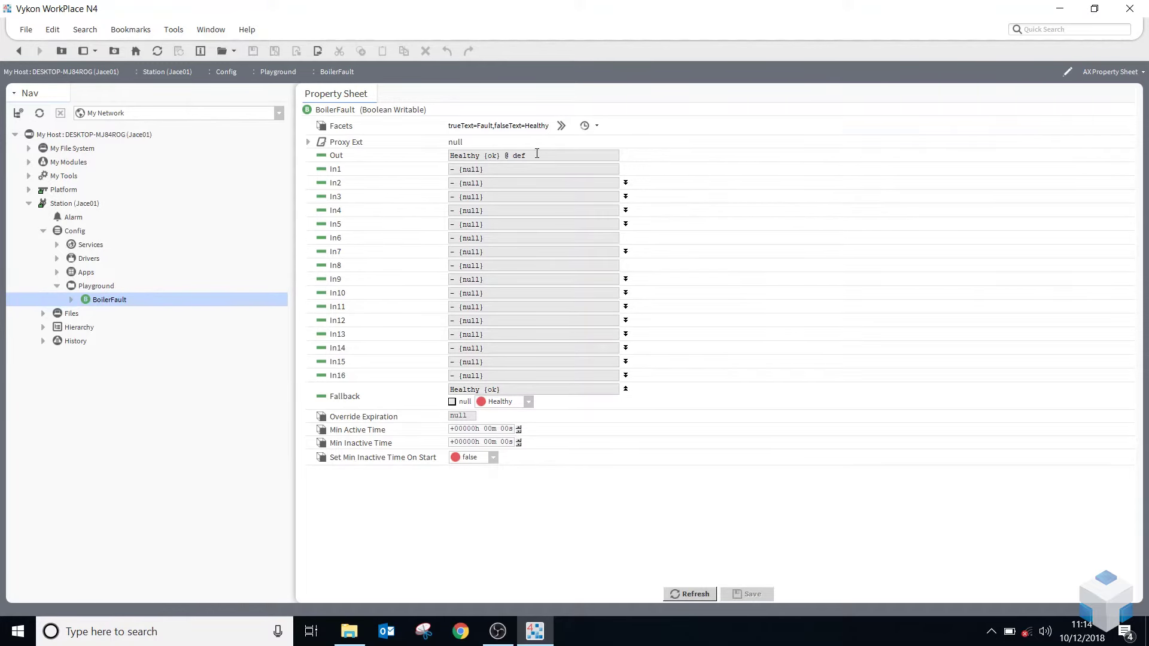
left_click_drag(537, 151, 431, 174)
left_click(551, 156)
Step: Clear the null setting on BoilerFault's In13, set it to Fault, save, and compare Out, In13 and Fallback
left_click(625, 334)
left_click(453, 346)
left_click(518, 346)
left_click(500, 368)
left_click(747, 594)
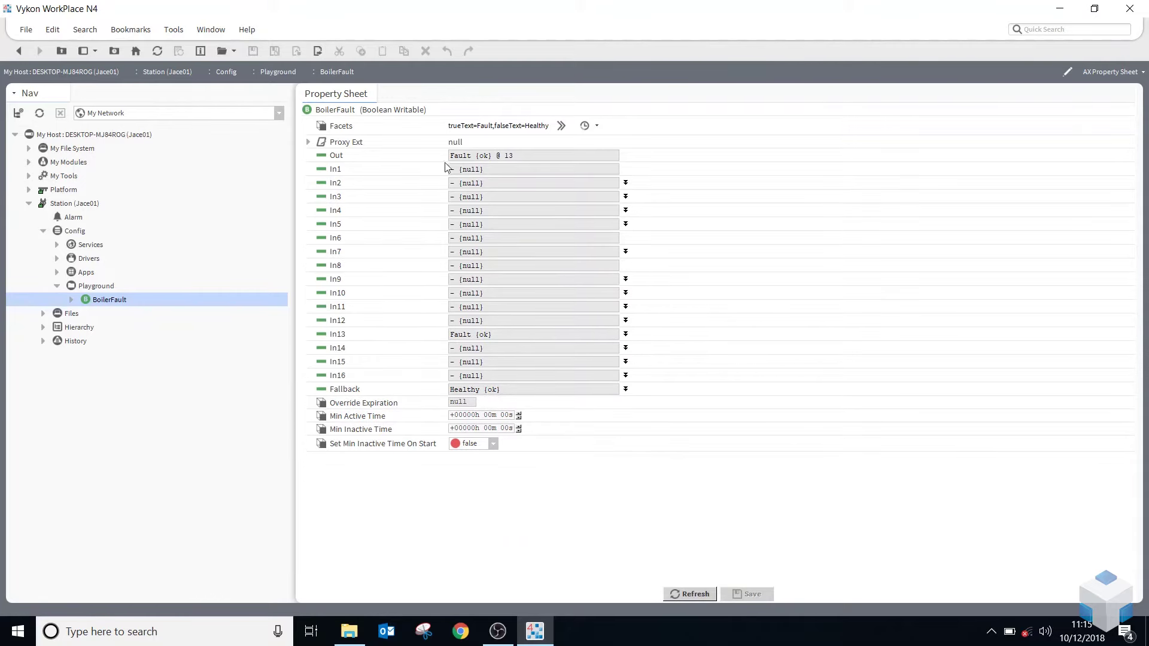
left_click_drag(463, 158, 417, 164)
left_click(499, 335)
left_click_drag(499, 335, 415, 347)
left_click_drag(538, 390, 434, 401)
Step: Set BoilerFault's In13 back to null and save the property sheet
left_click(625, 333)
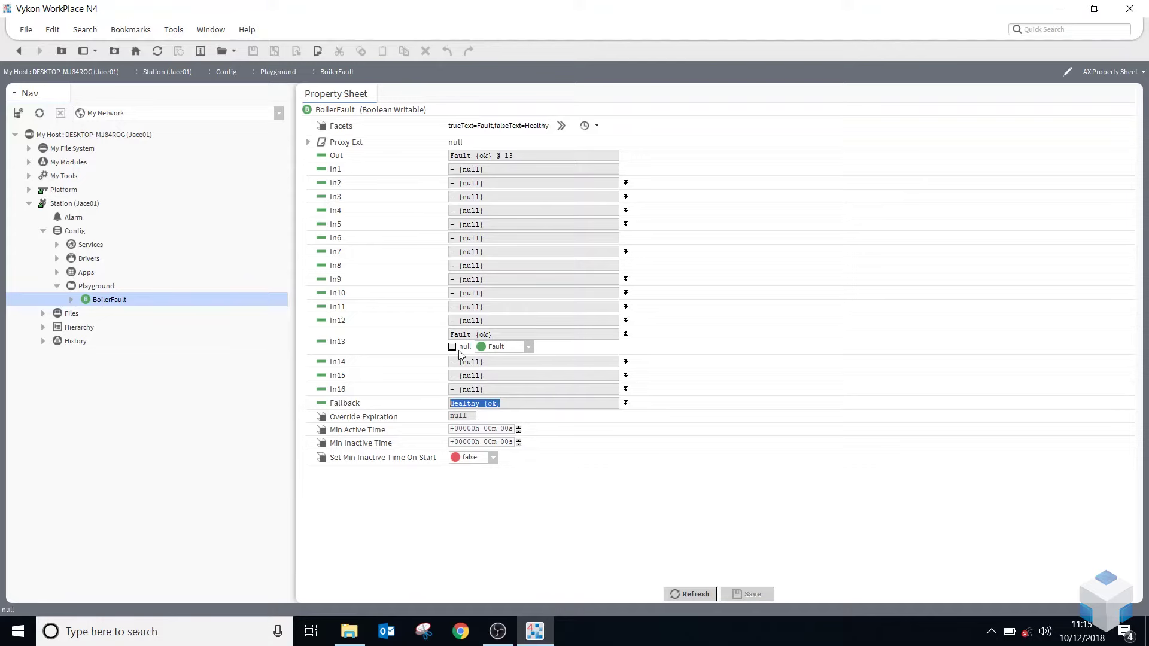
left_click(528, 347)
left_click(508, 363)
left_click(463, 347)
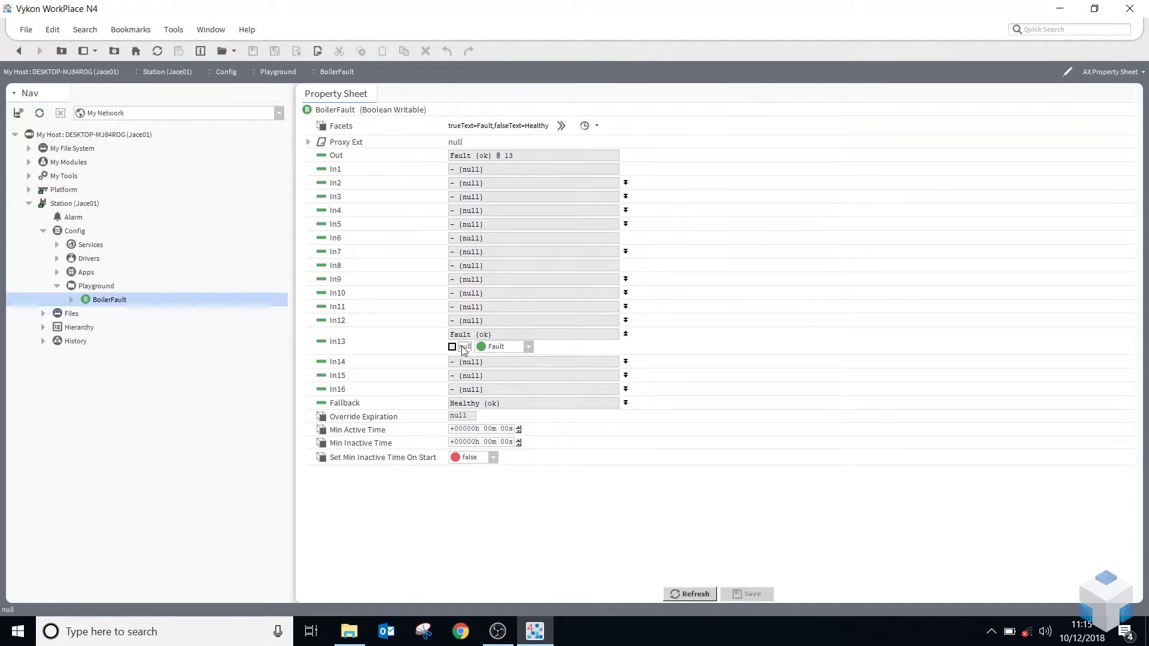
left_click(462, 348)
left_click(747, 597)
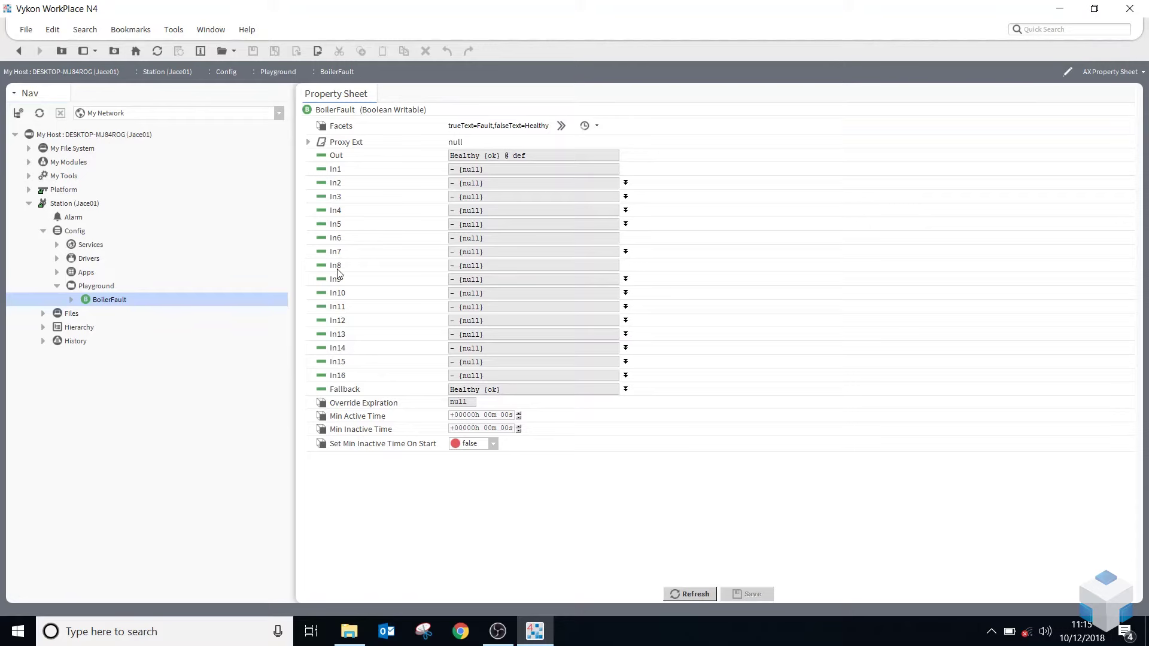
Step: Override BoilerFault with the Active action and check its Out value
left_click(625, 225)
left_click(625, 224)
right_click(103, 302)
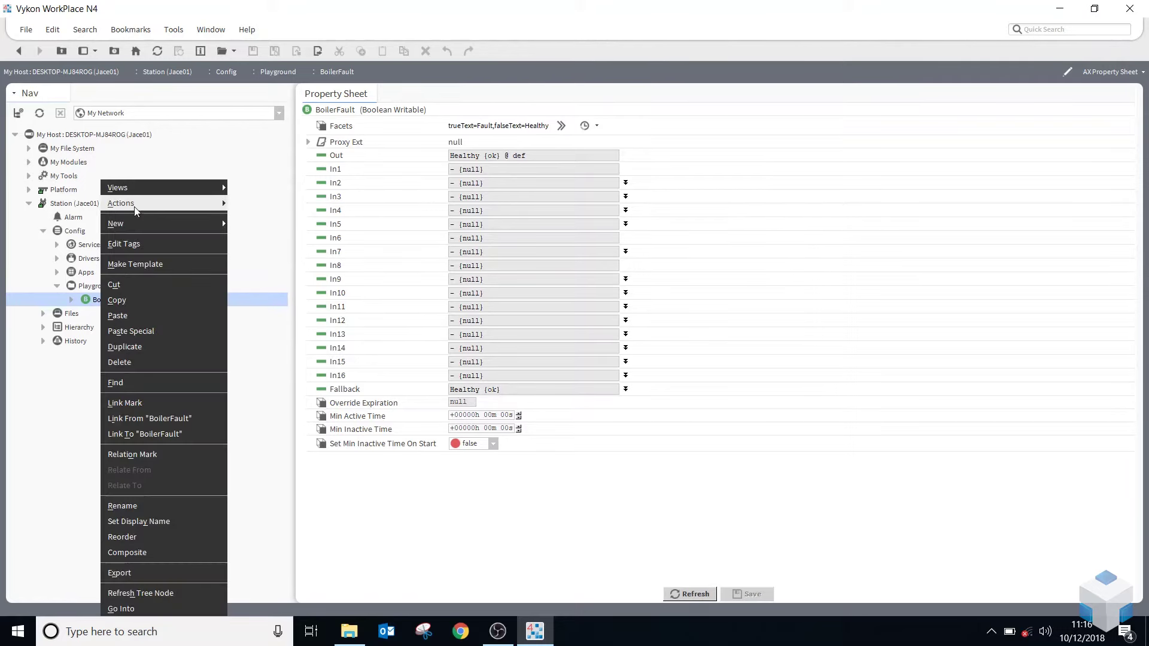
mouse_move(135, 208)
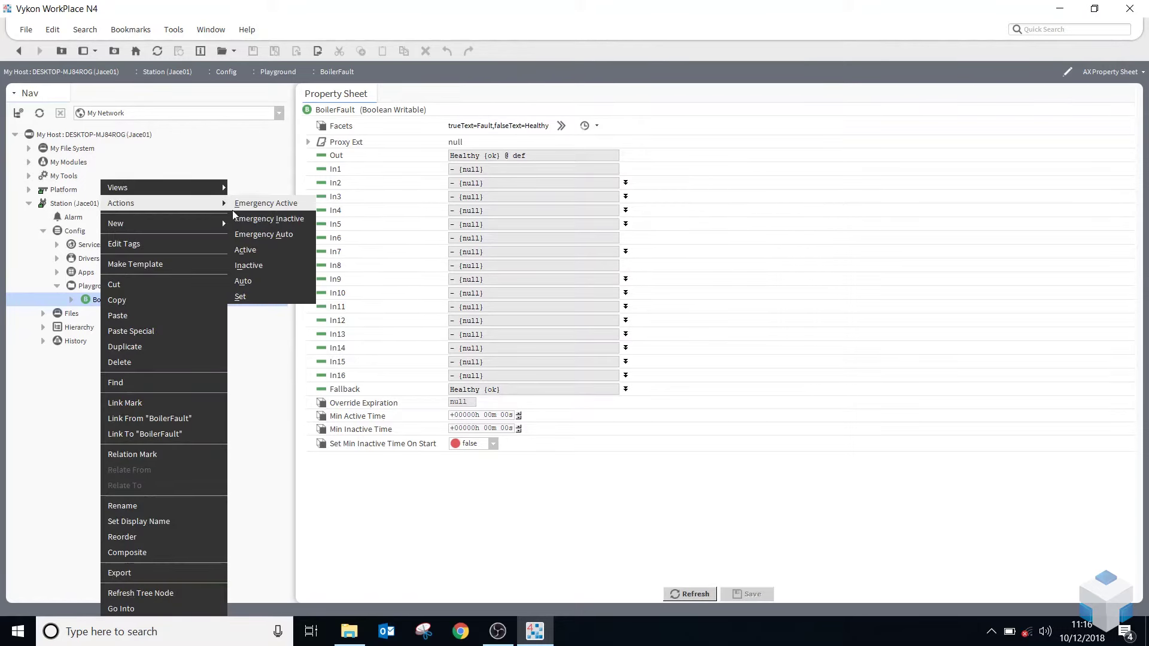
left_click(260, 251)
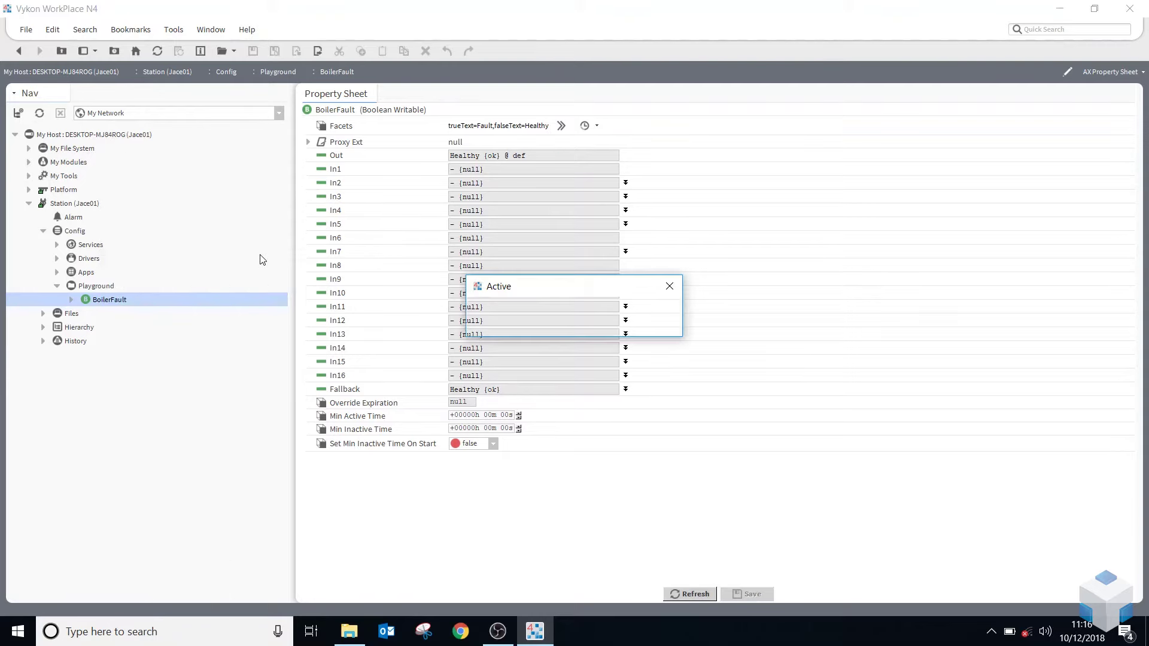
left_click(555, 328)
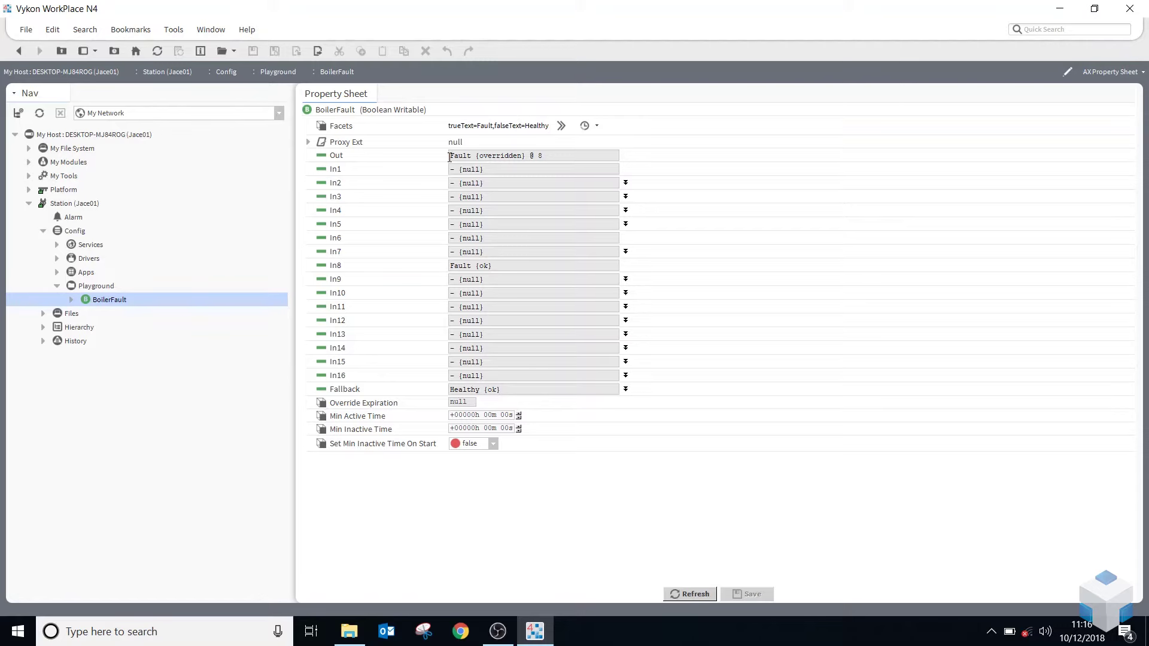
left_click_drag(543, 155, 450, 155)
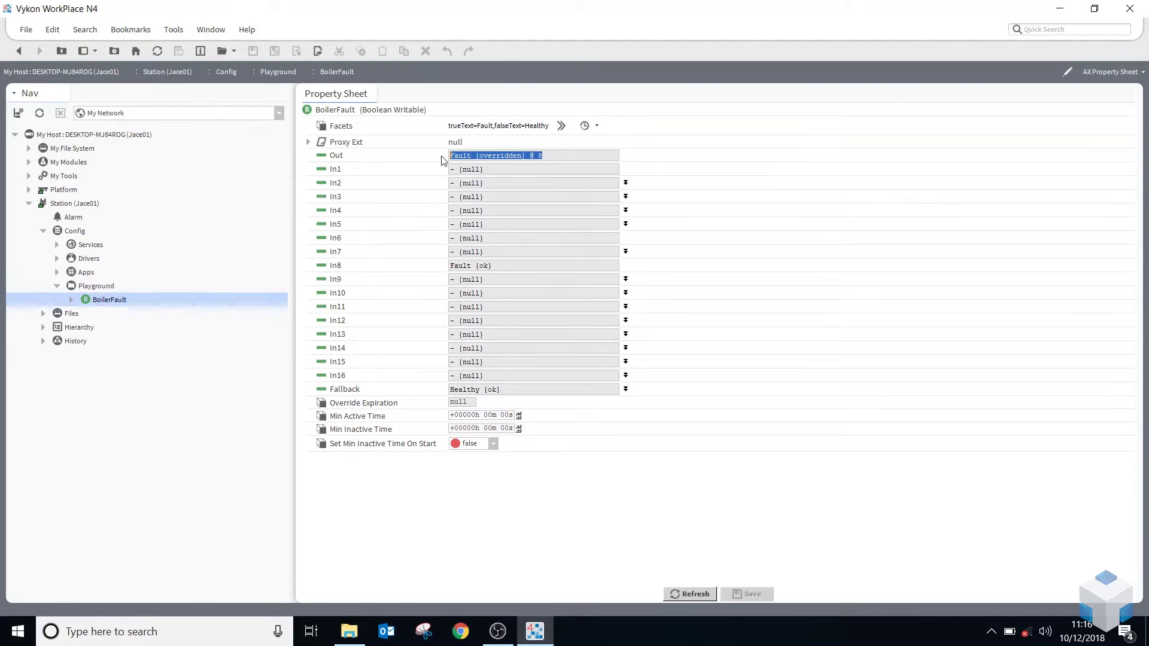
left_click(545, 164)
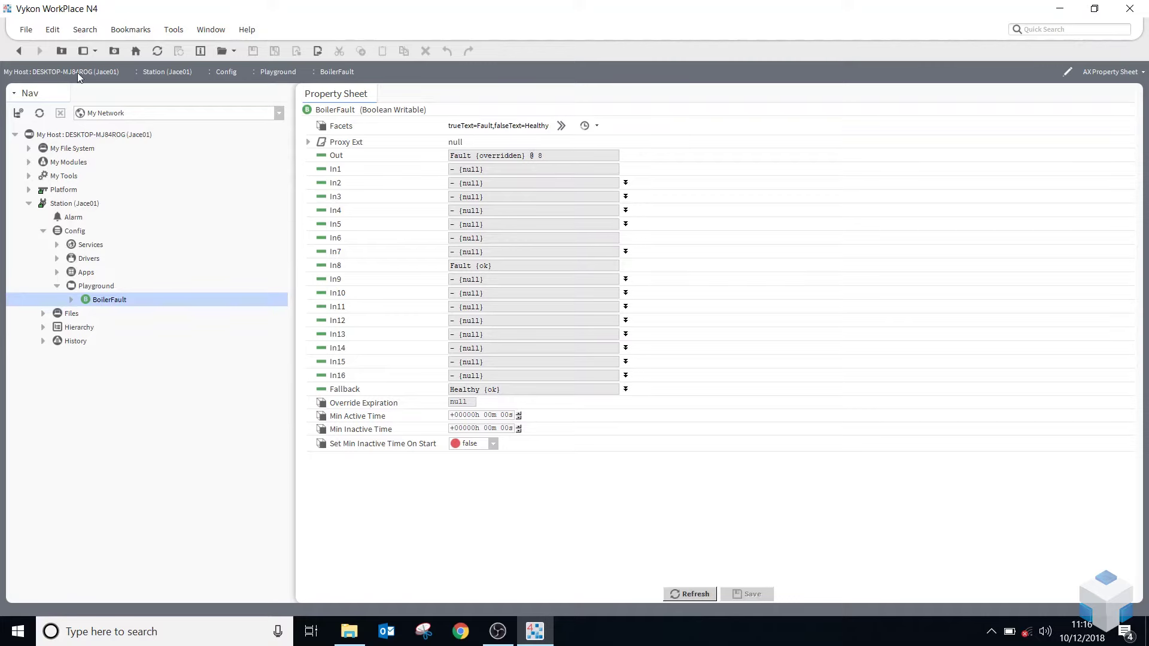
Step: Return to the Playground wire sheet and override BoilerFault with the Emergency Inactive action
left_click(61, 51)
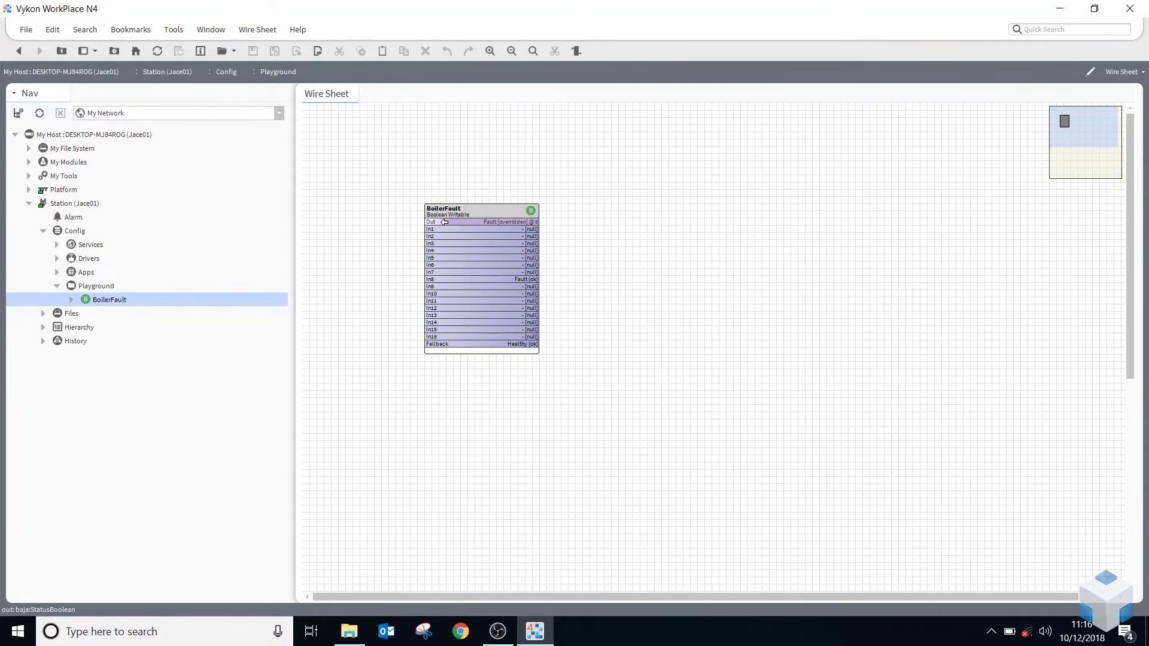
scroll(555, 286, "up", 1)
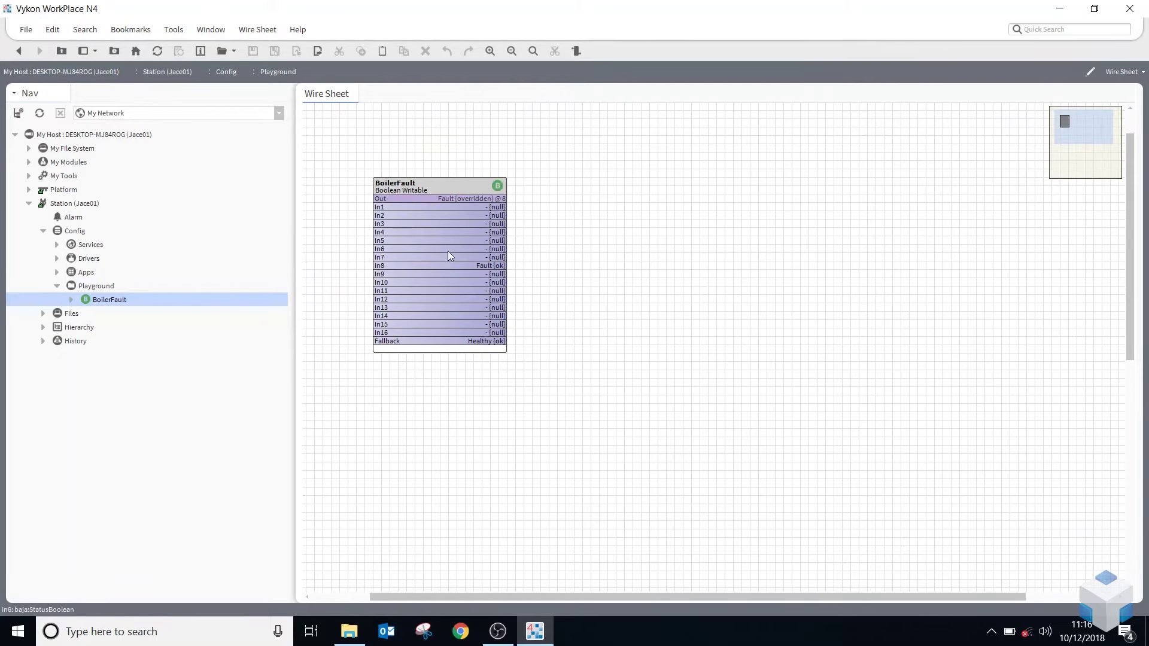
right_click(412, 225)
mouse_move(412, 226)
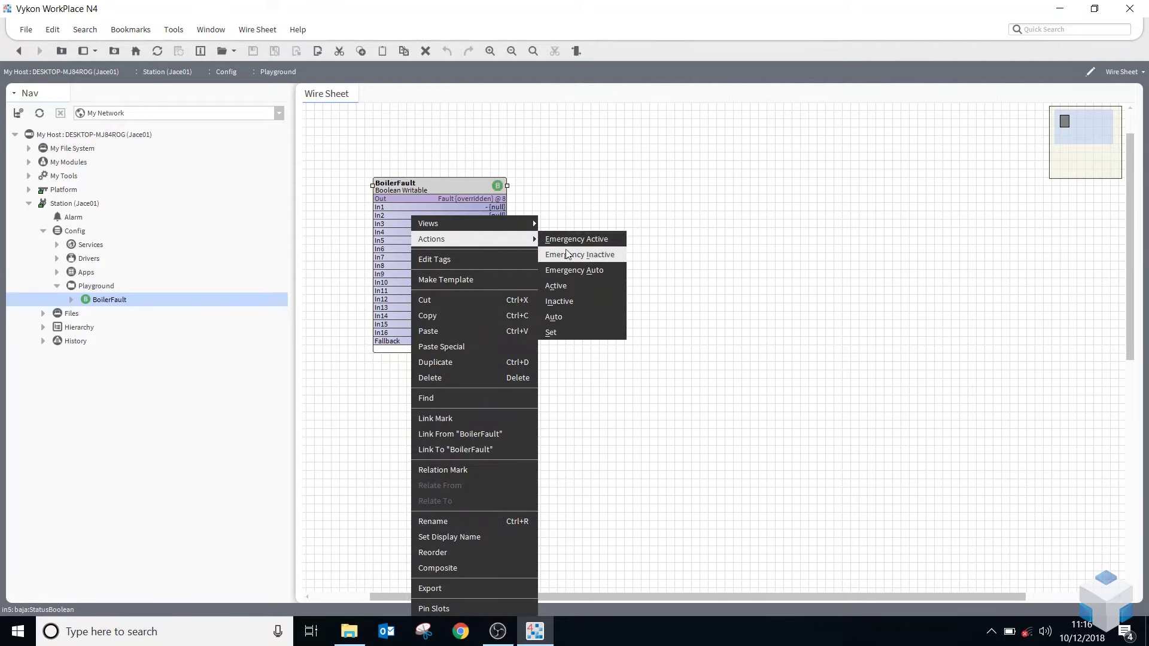
left_click(588, 260)
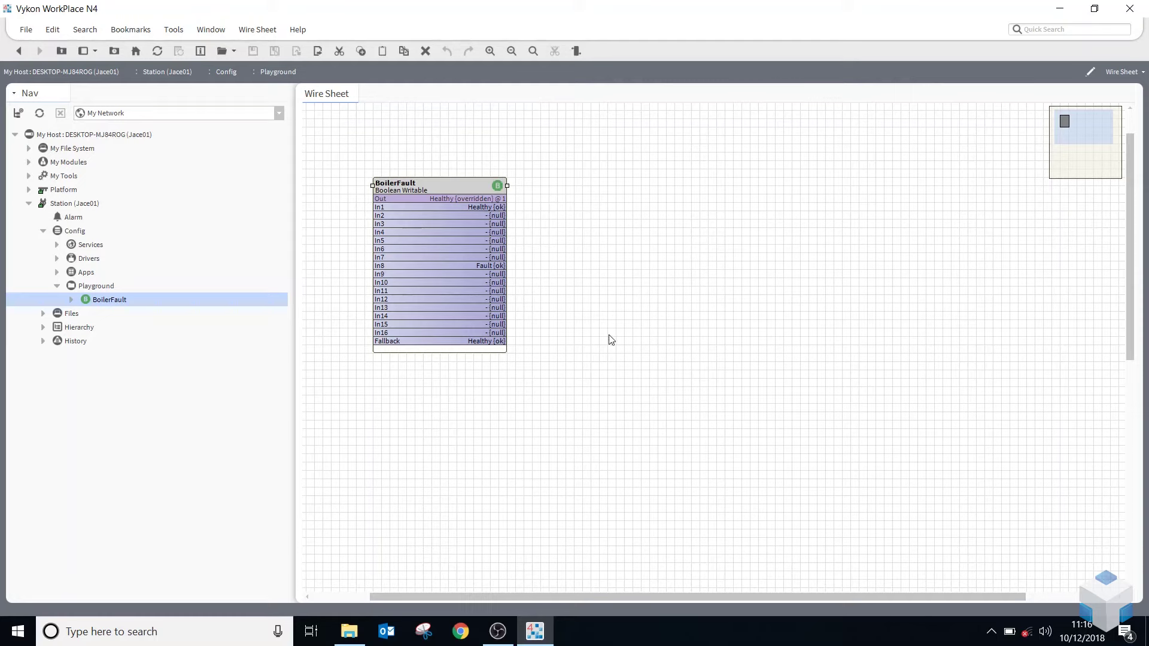
Step: Release BoilerFault's emergency override with Emergency Auto and its remaining manual override with Auto
right_click(417, 223)
mouse_move(431, 239)
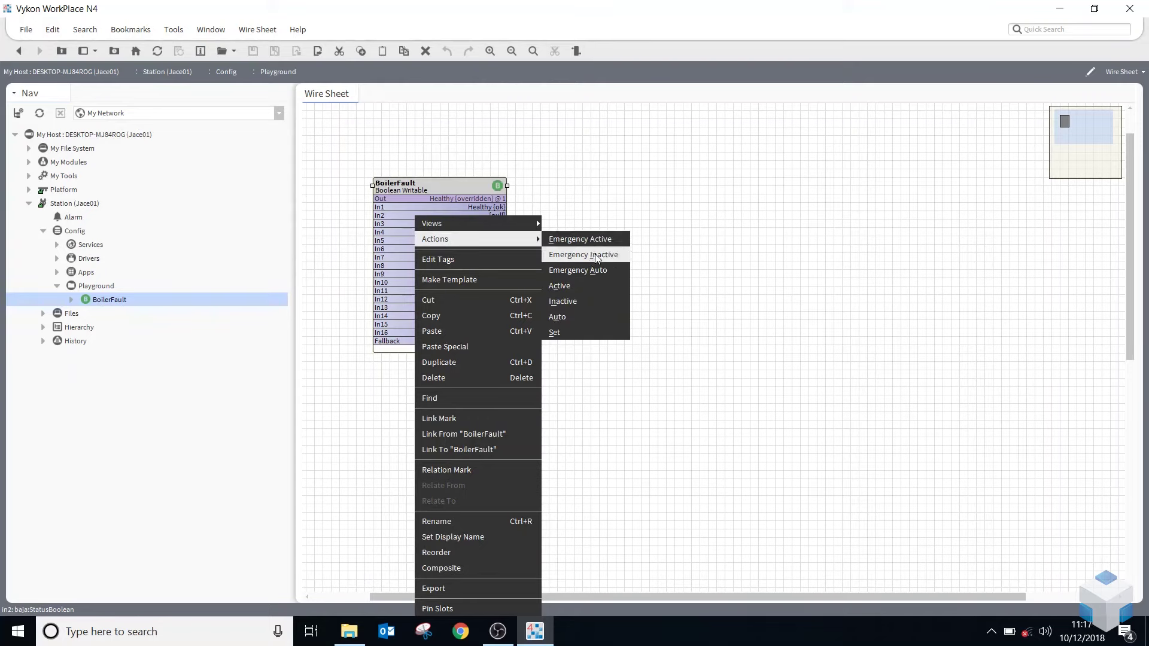
left_click(584, 271)
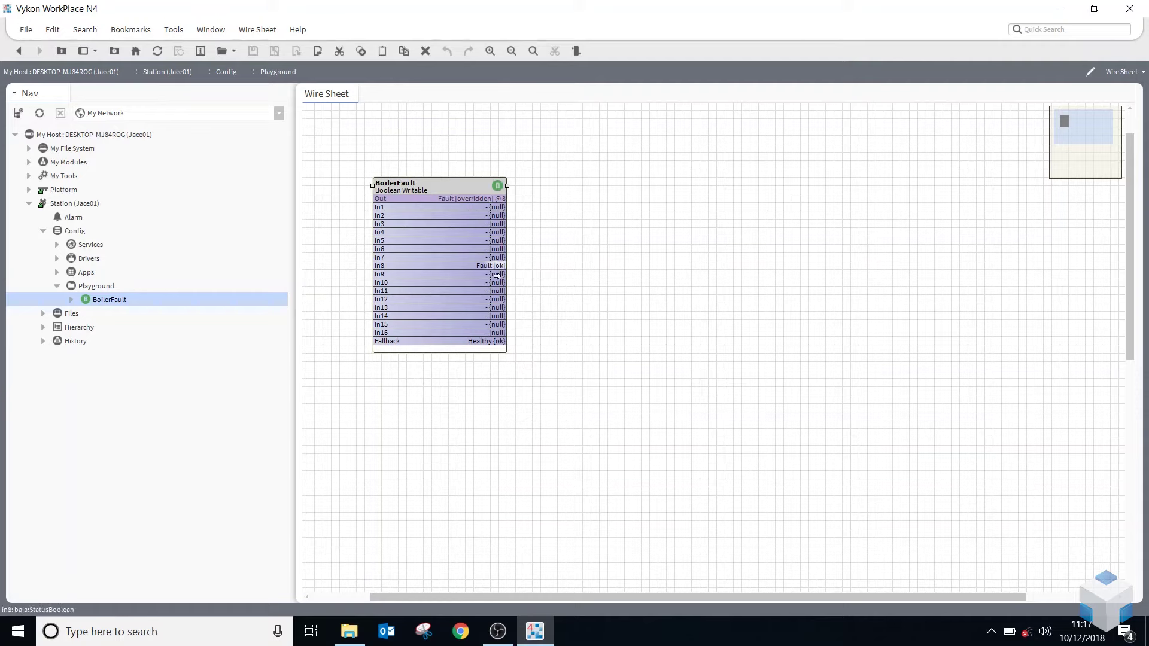
right_click(418, 188)
mouse_move(486, 213)
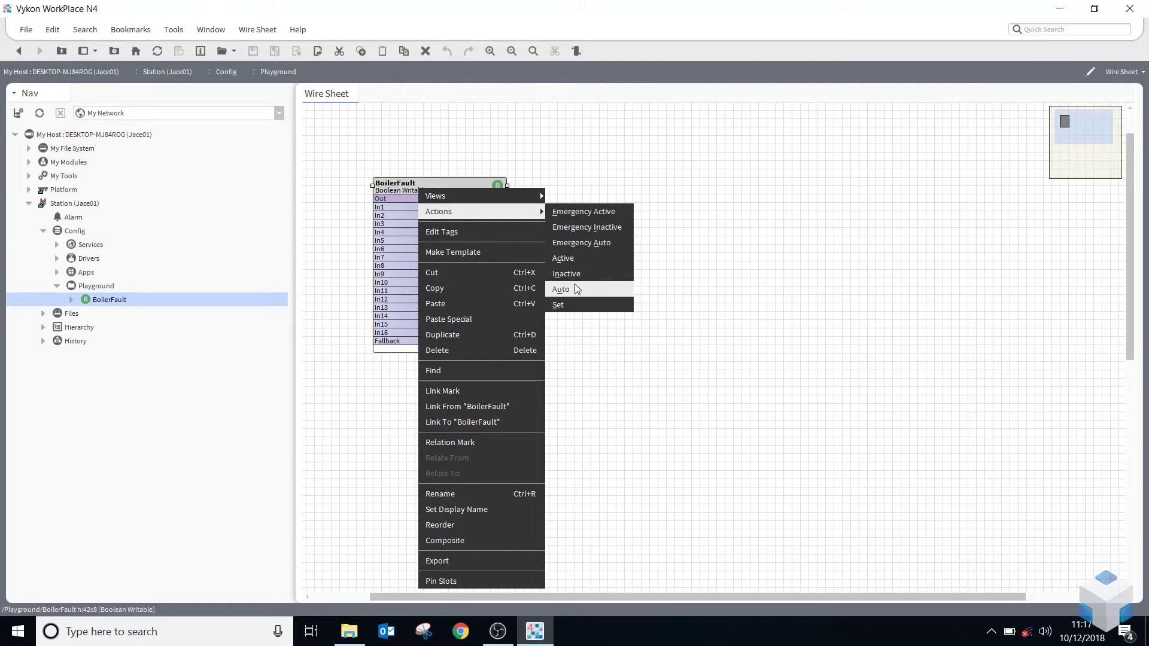
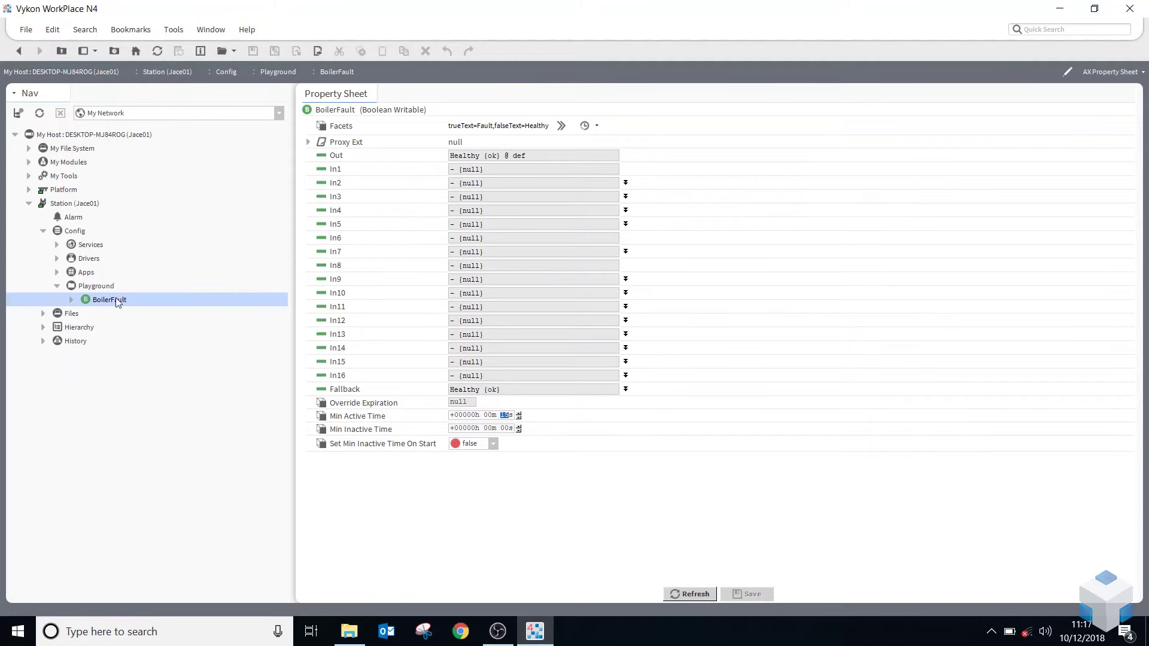
Step: Override BoilerFault with the Active action from the station tree to test the 15-second Min Active Time
right_click(94, 286)
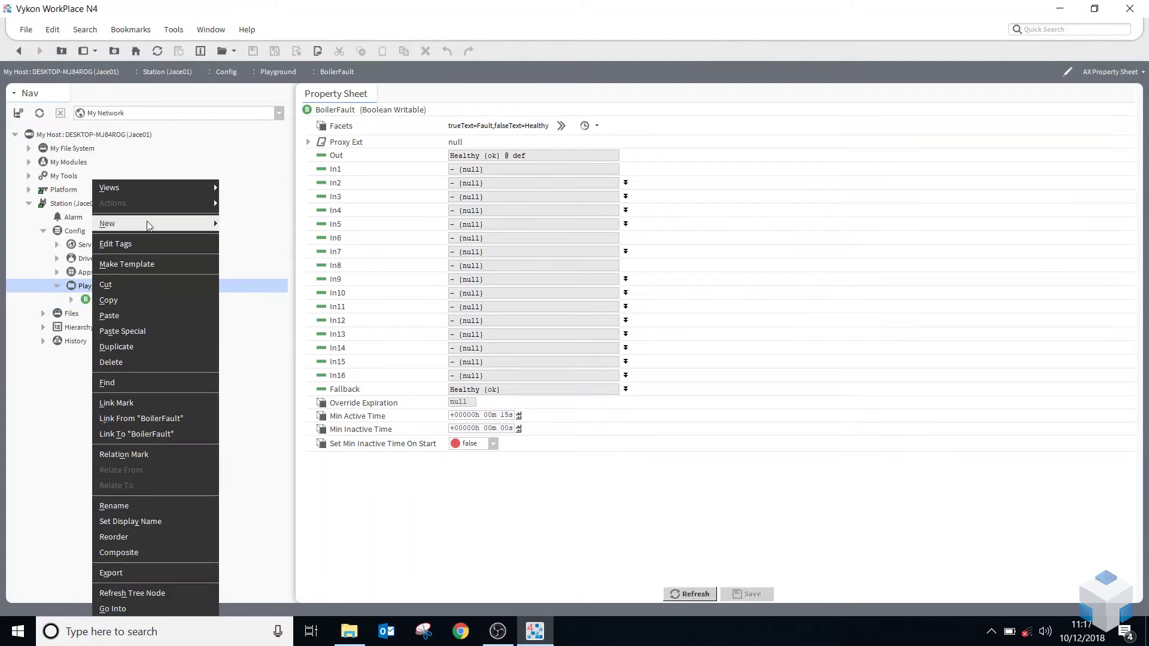
left_click(64, 358)
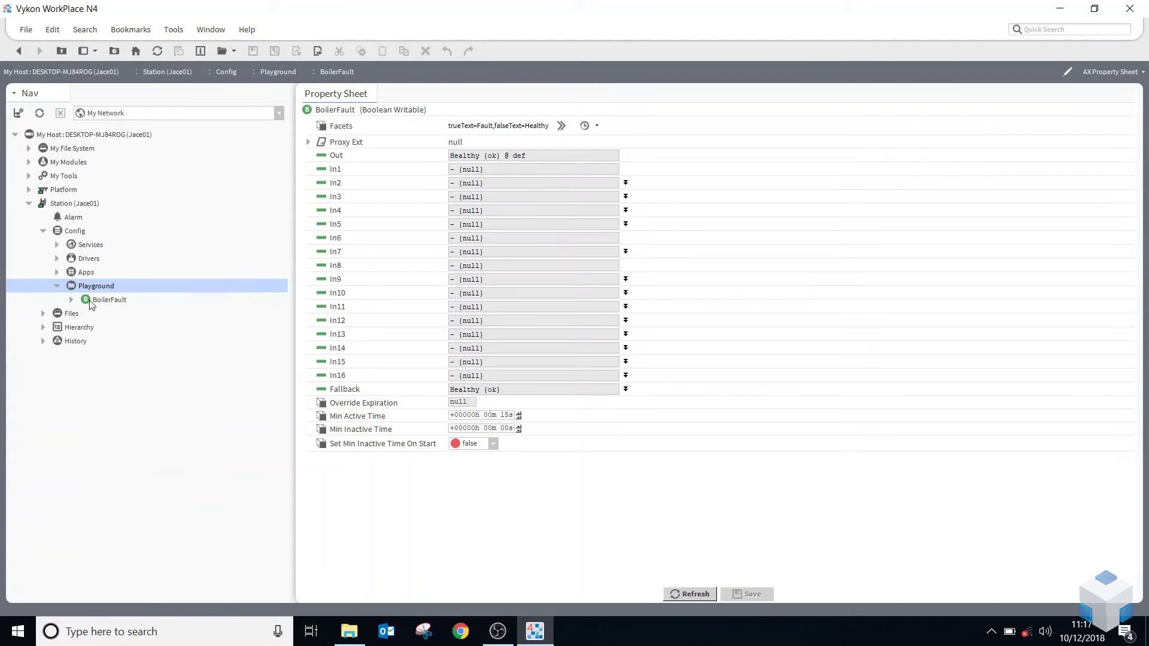
right_click(90, 305)
mouse_move(214, 201)
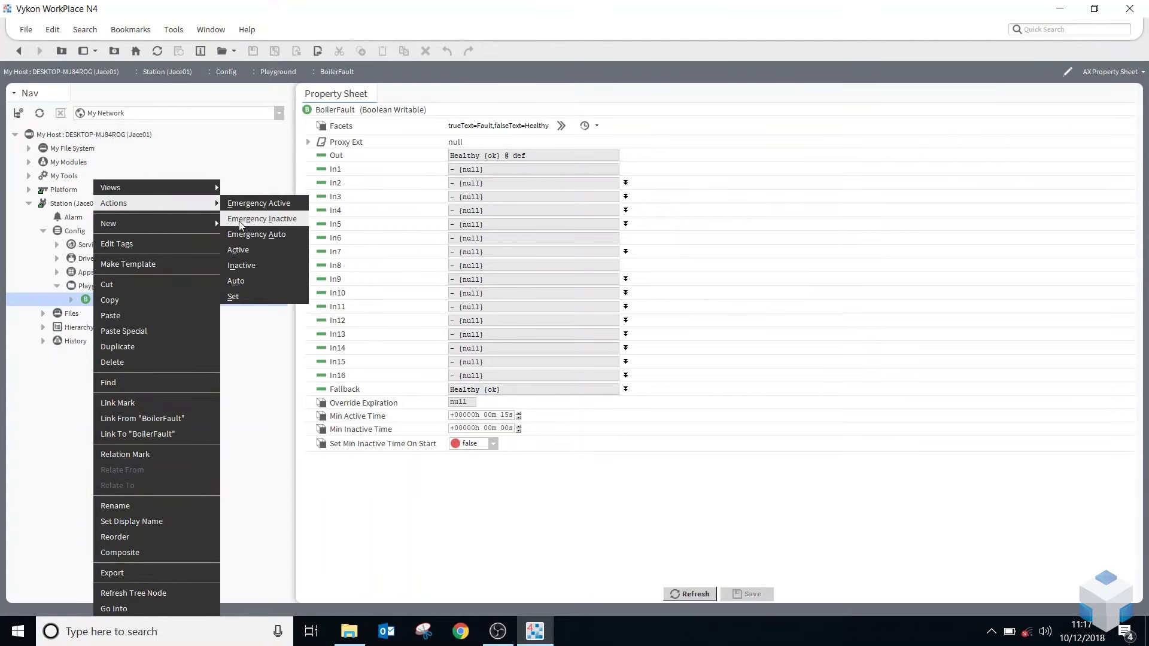
left_click(233, 296)
left_click(551, 325)
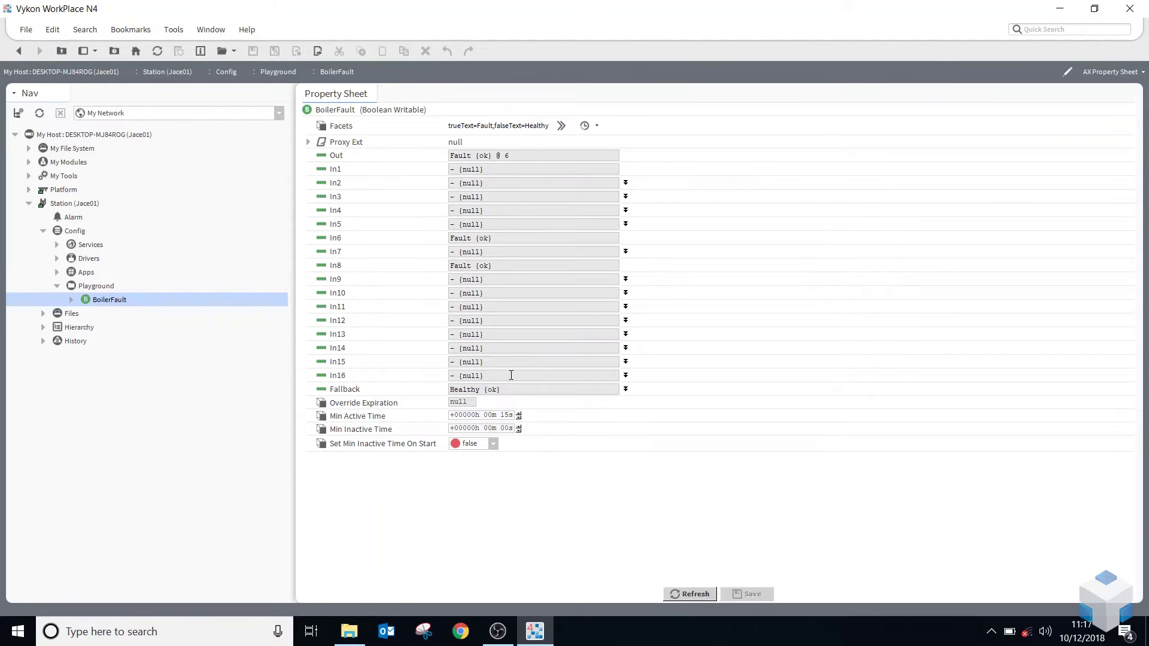
Step: Override BoilerFault with the Inactive action from the station tree
right_click(118, 301)
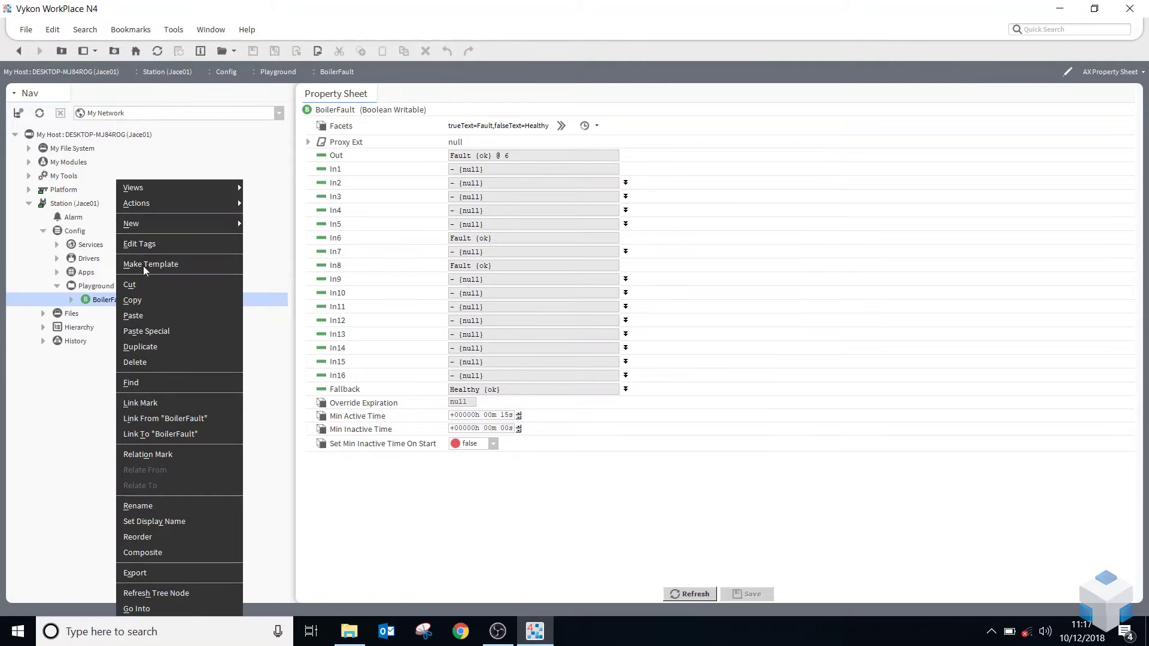
mouse_move(178, 204)
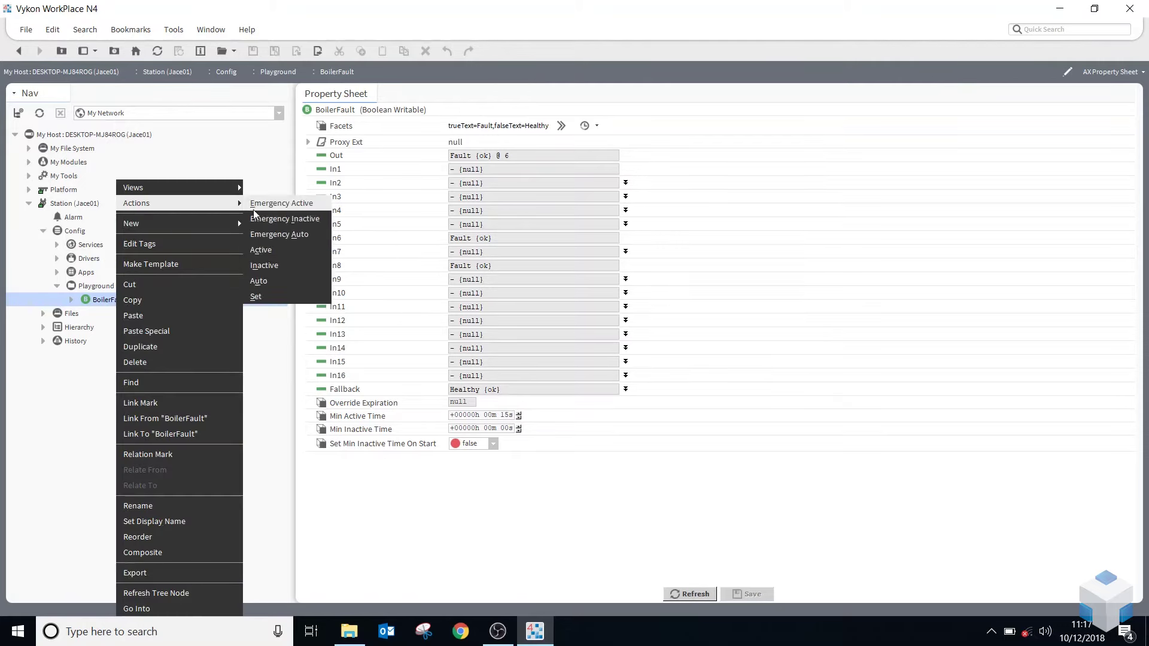
left_click(264, 265)
left_click(562, 328)
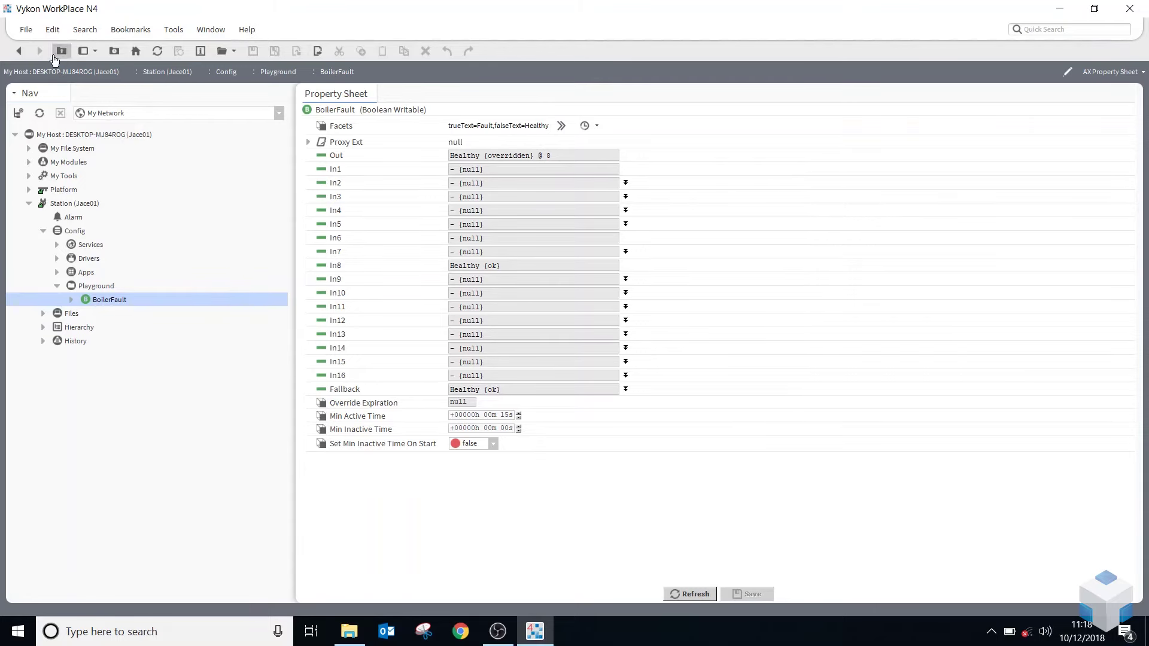
Step: Return to the Playground wire sheet, add a NumericWritable point named Sensor, and place it directly below BoilerFault
left_click(19, 51)
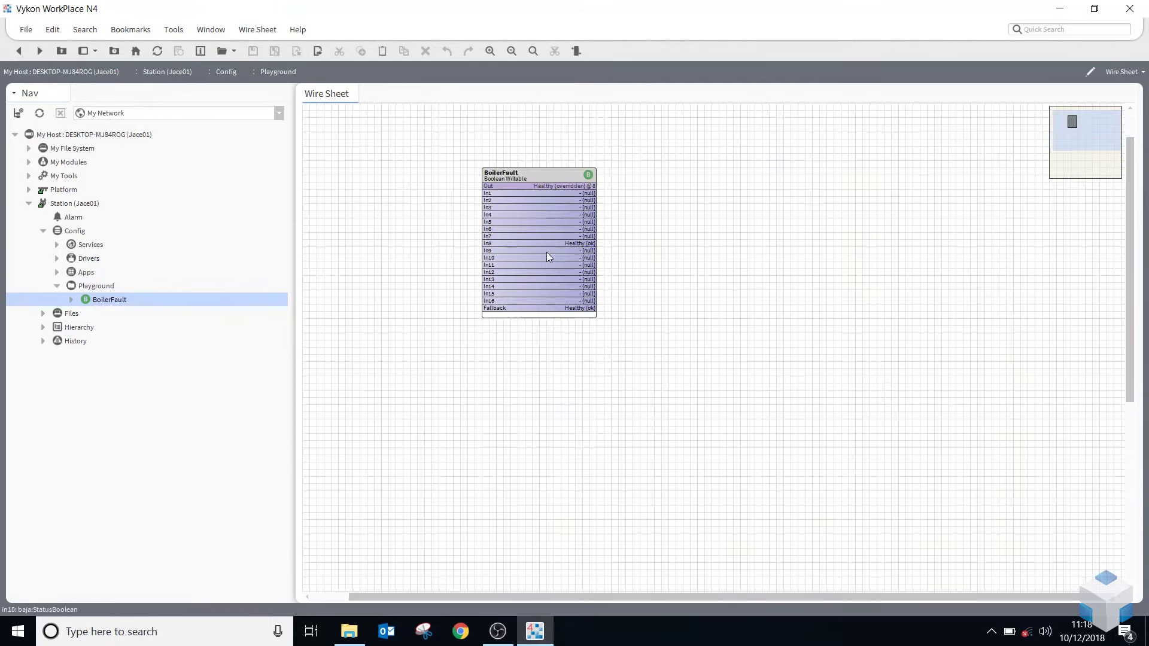
right_click(531, 392)
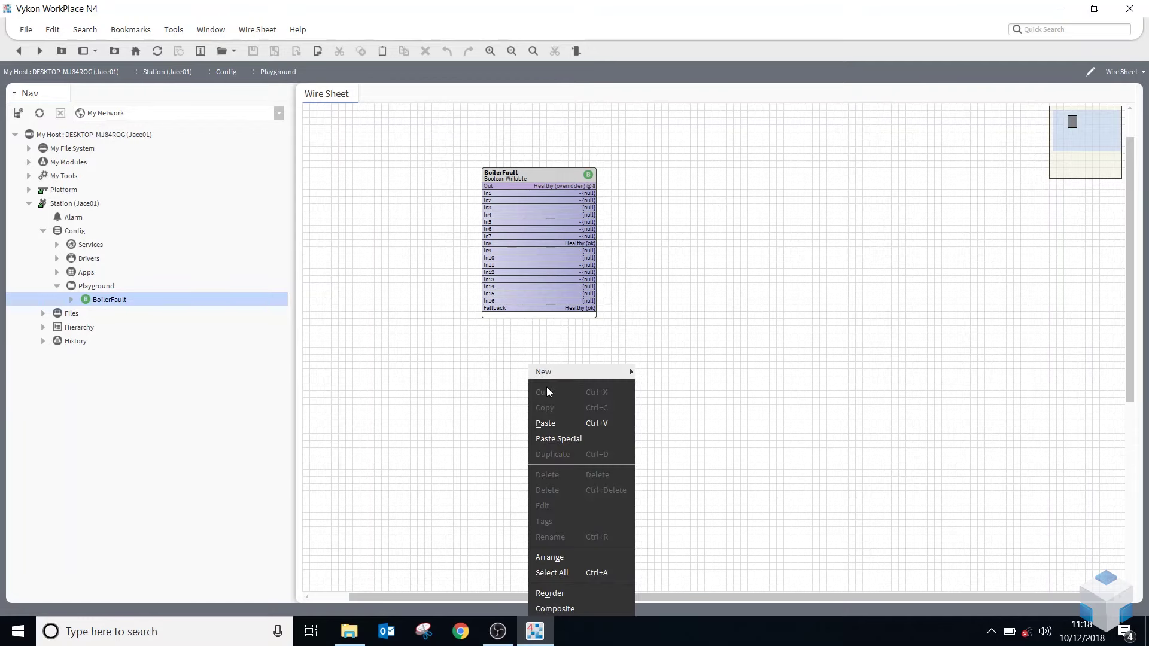
mouse_move(564, 373)
left_click(677, 438)
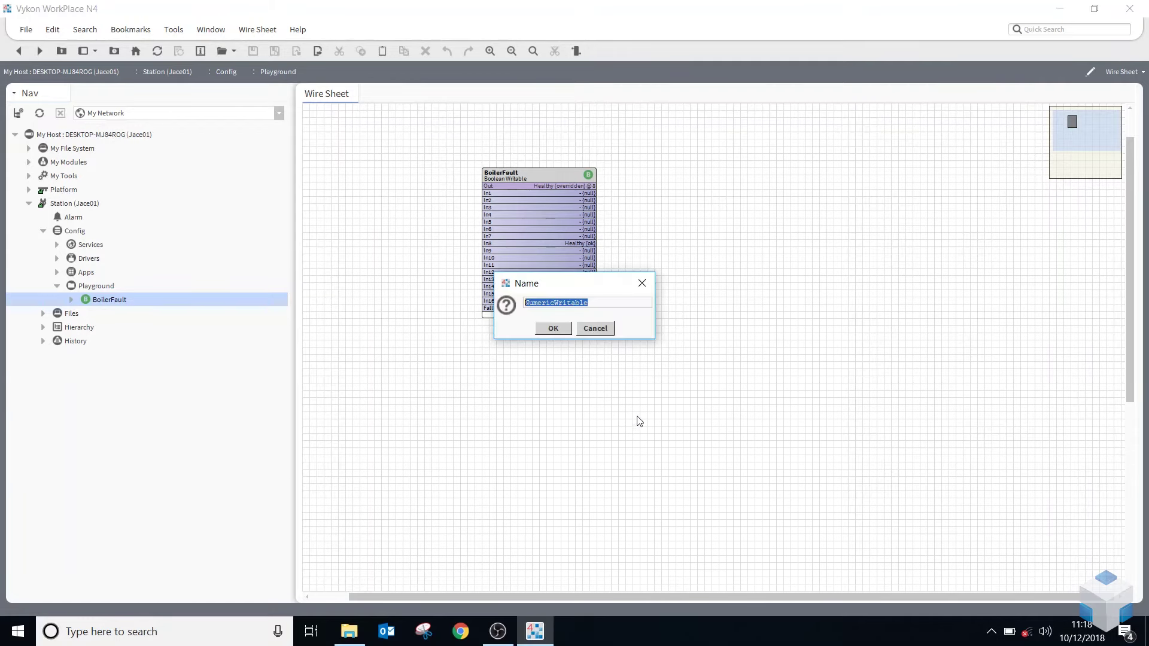
type("Sensor")
left_click(561, 332)
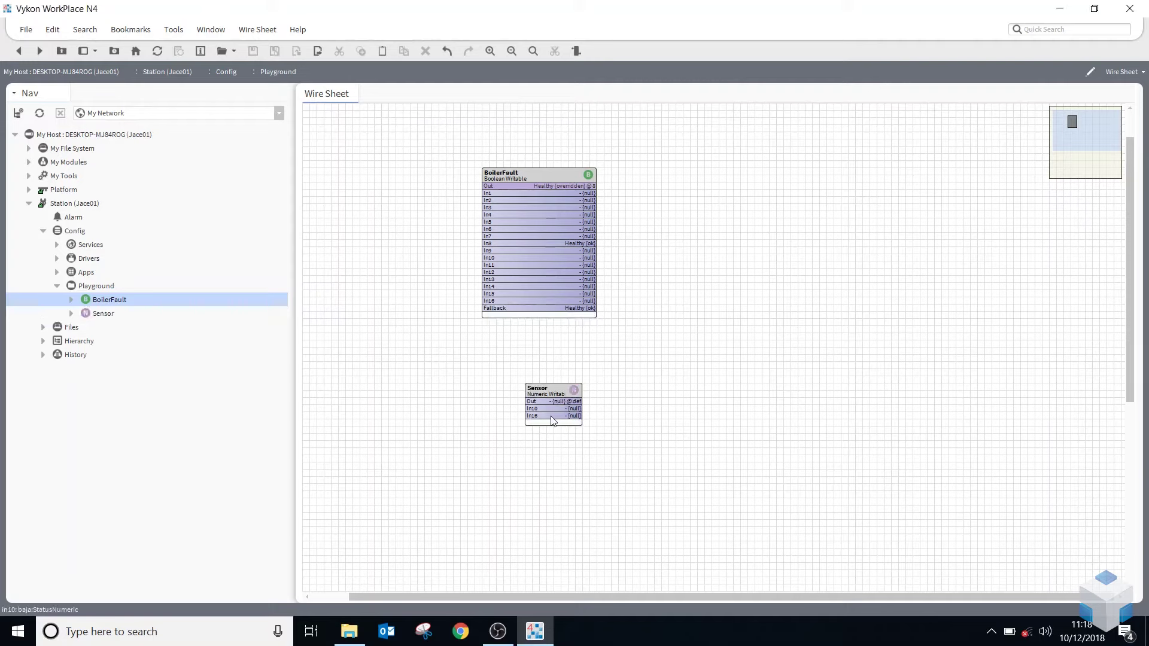
left_click_drag(544, 389, 597, 357)
Step: In Sensor's property sheet, set the units facet to temperature in °C and save the change
double_click(518, 354)
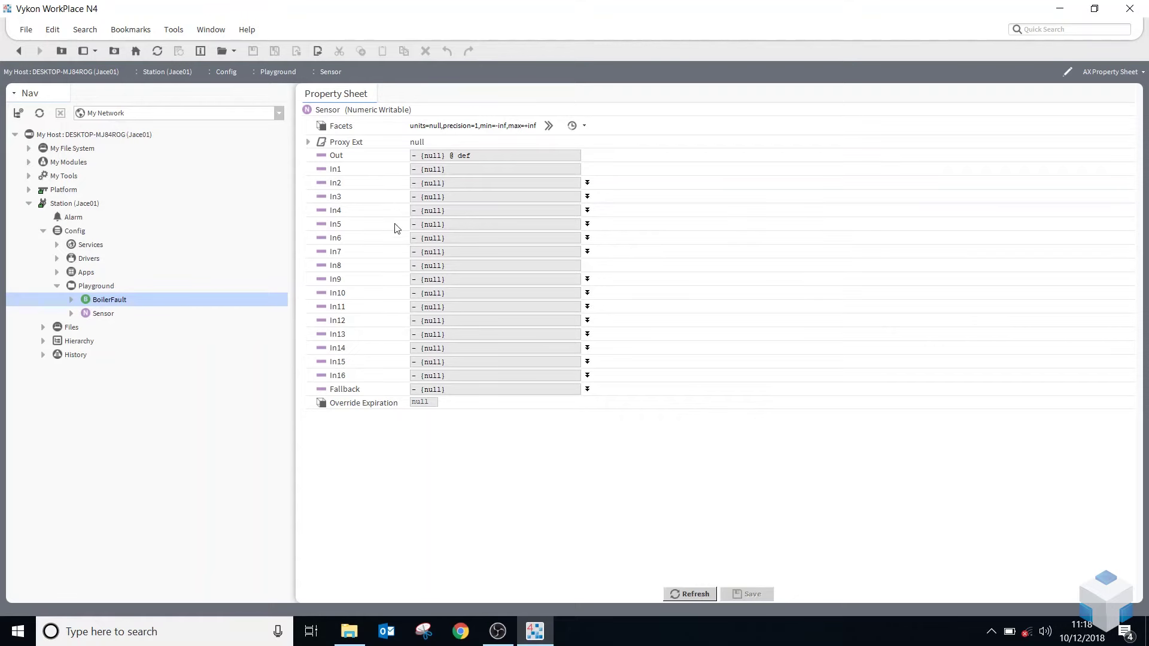
left_click(548, 126)
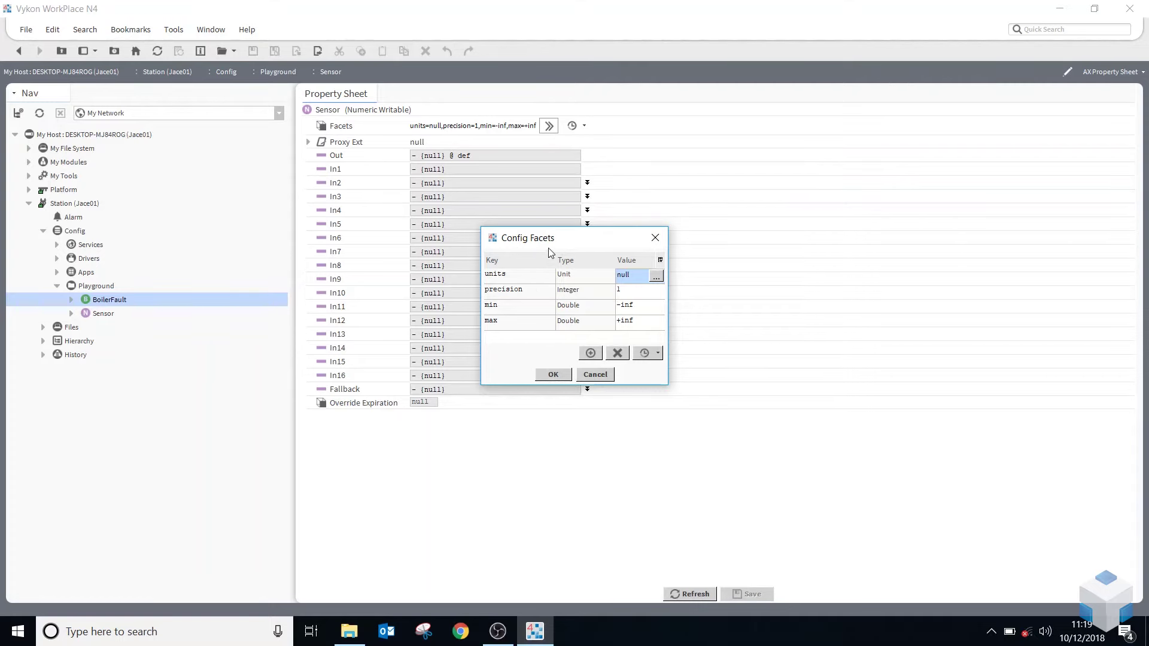
left_click(658, 277)
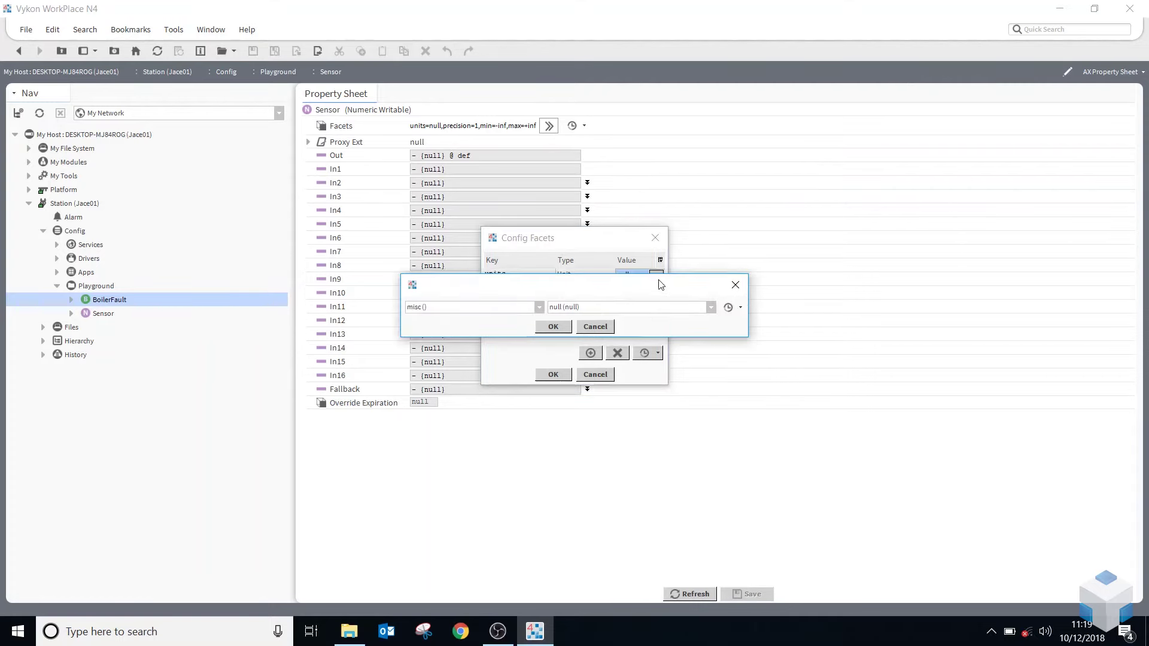
left_click(542, 307)
scroll(430, 419, "down", 5)
scroll(410, 435, "down", 8)
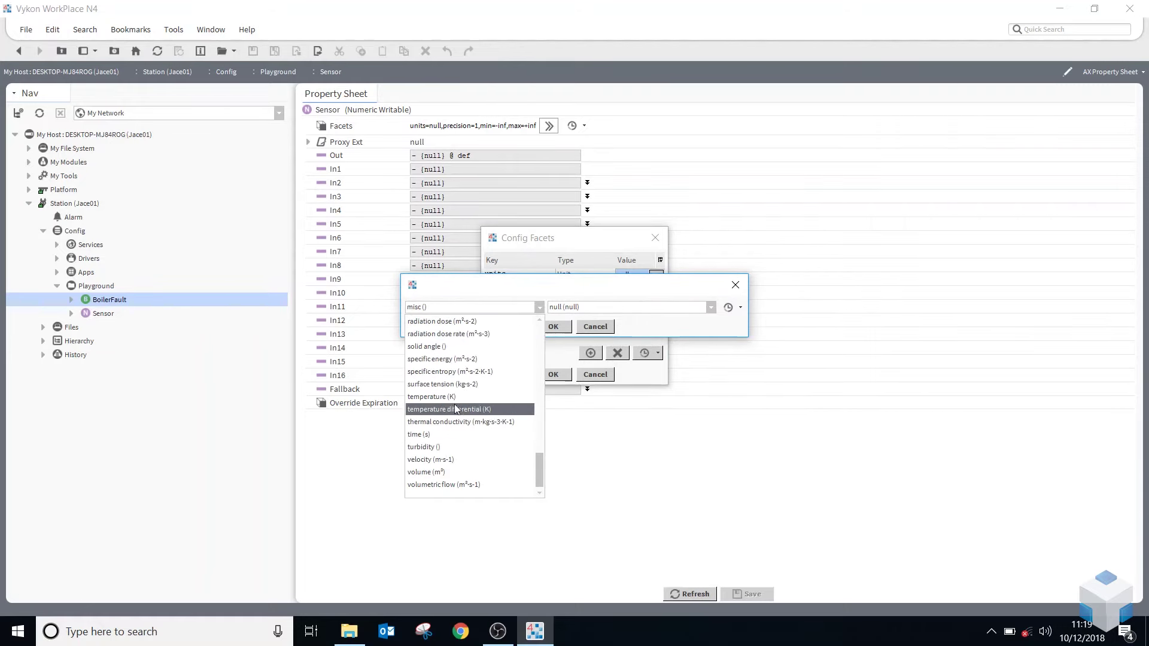
left_click(453, 397)
left_click(661, 308)
left_click(551, 326)
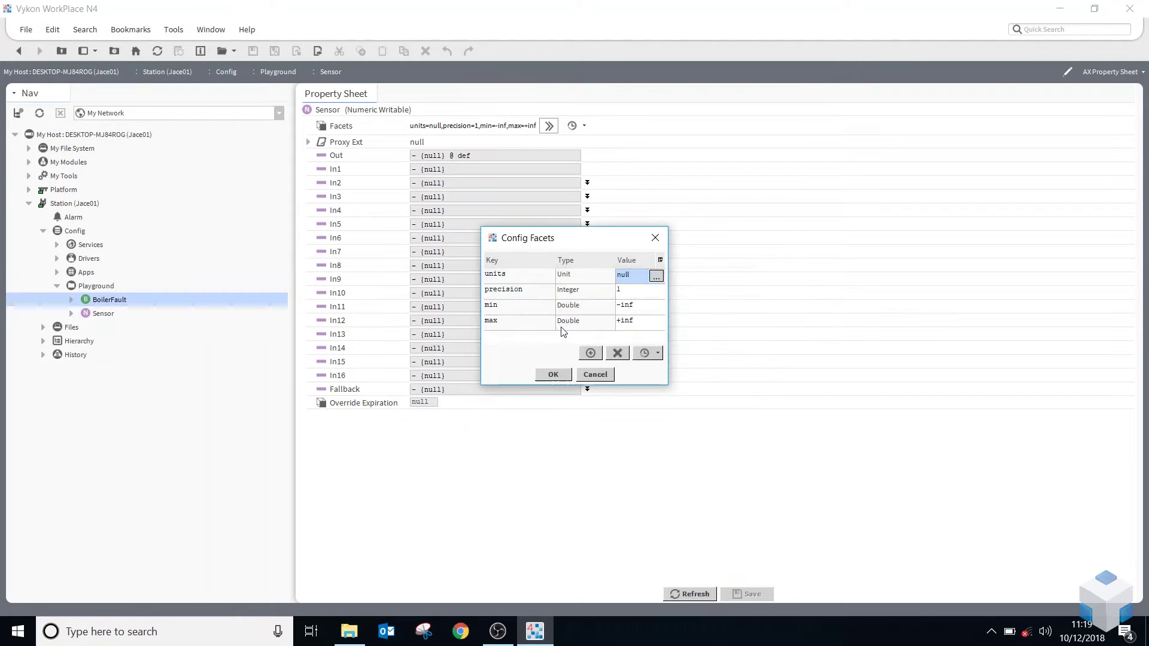
left_click(623, 293)
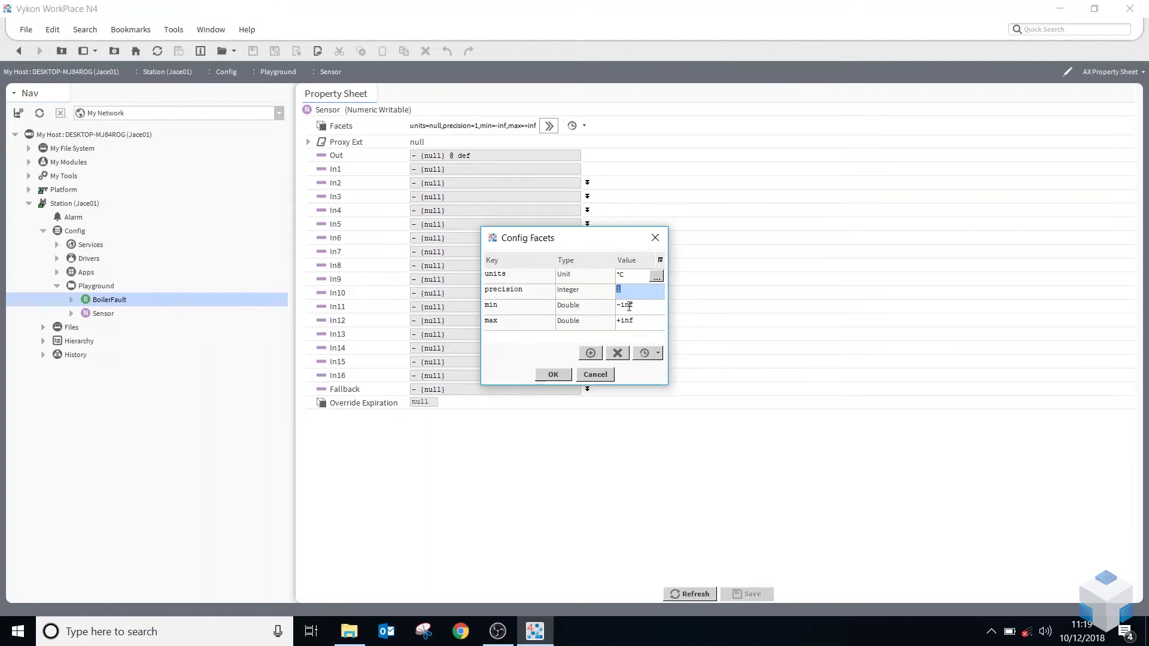
left_click(650, 311)
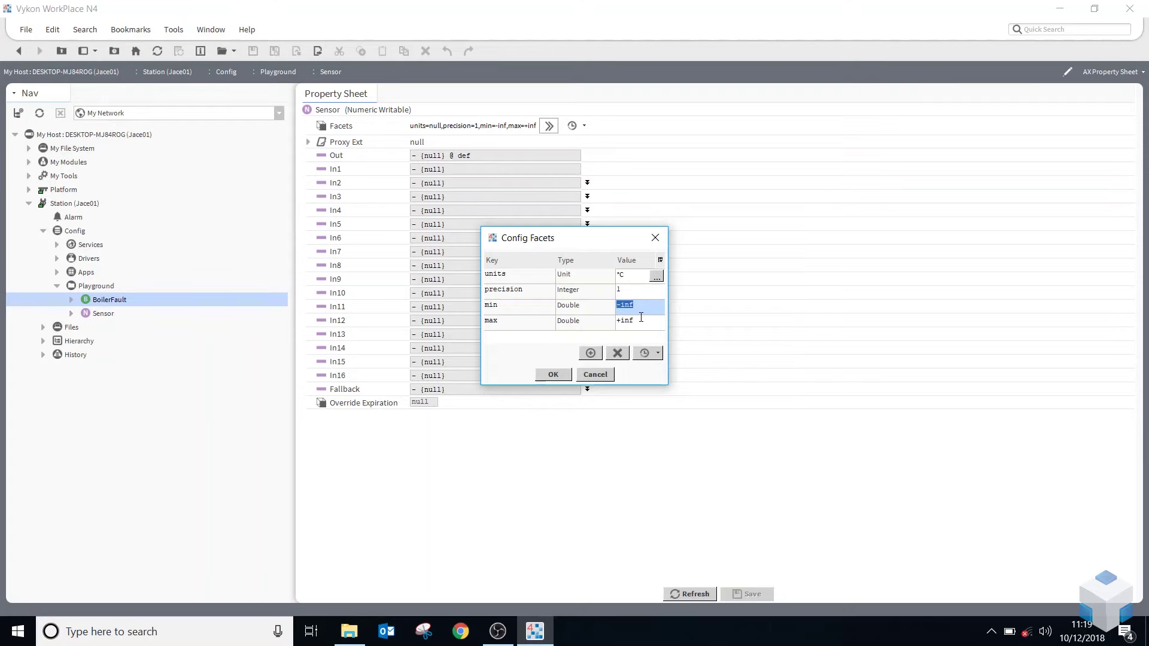
left_click(555, 375)
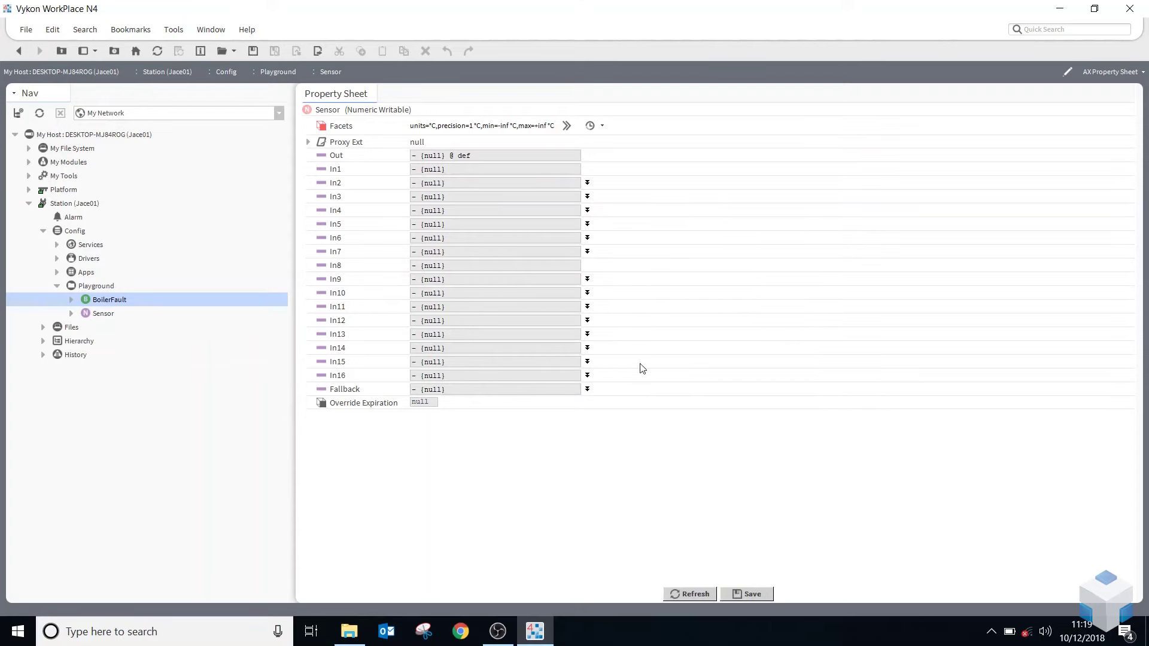
left_click(751, 594)
Step: Set Sensor's fallback value to 21 °C using the Set action from the station tree
right_click(103, 314)
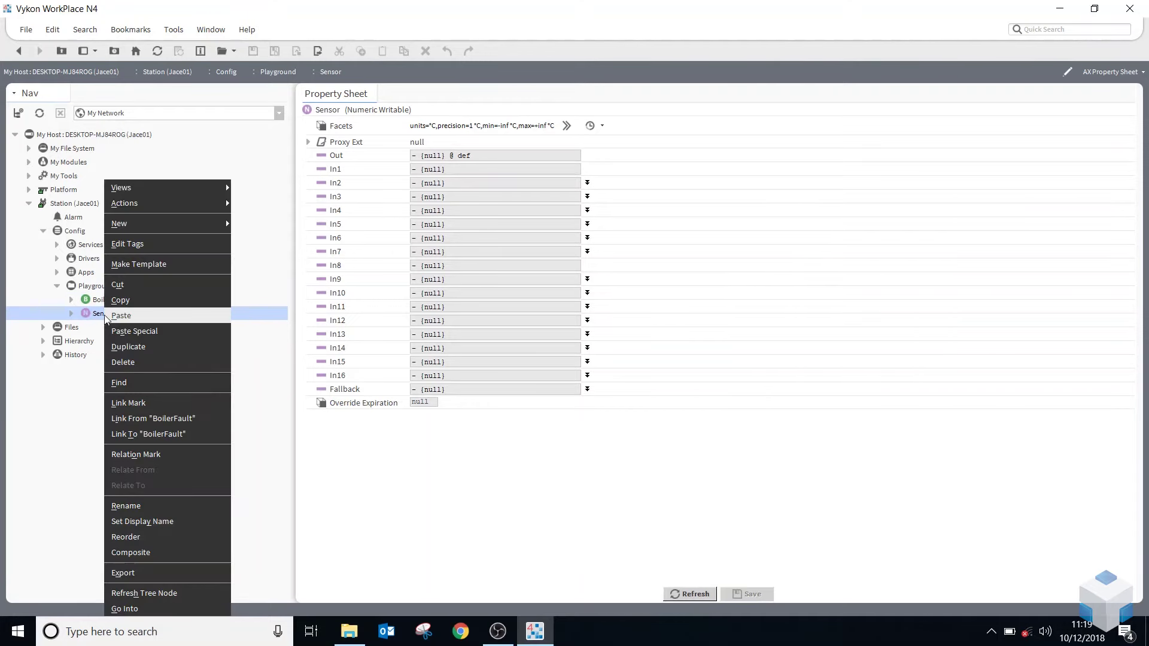
mouse_move(184, 209)
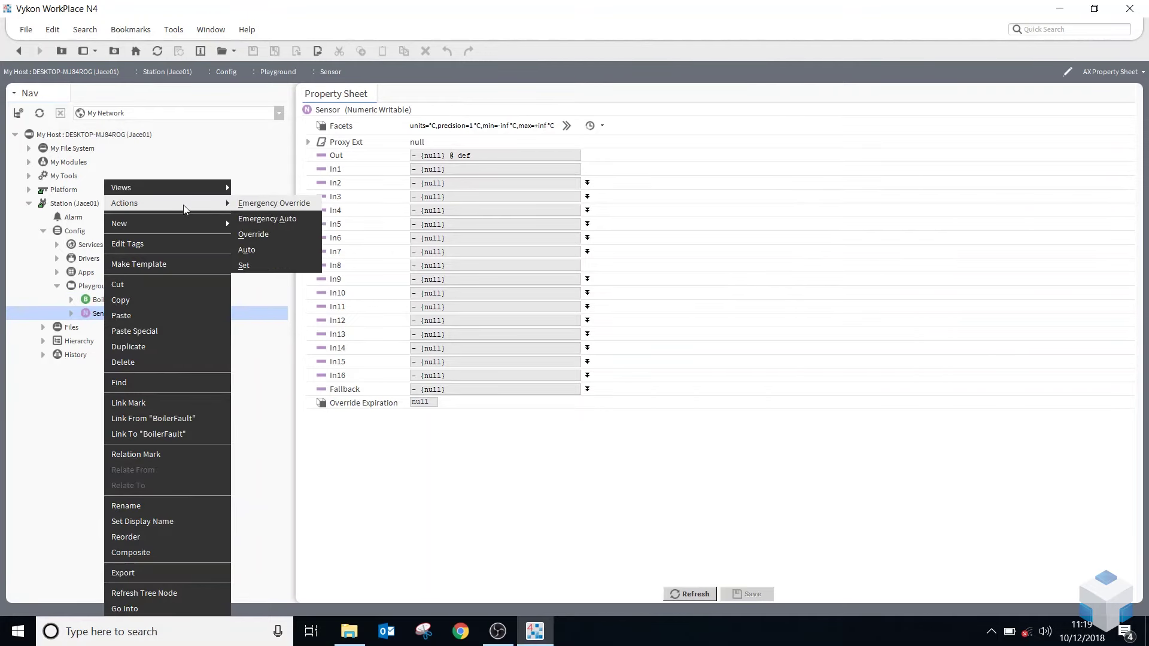
left_click(243, 265)
type("21")
left_click(553, 324)
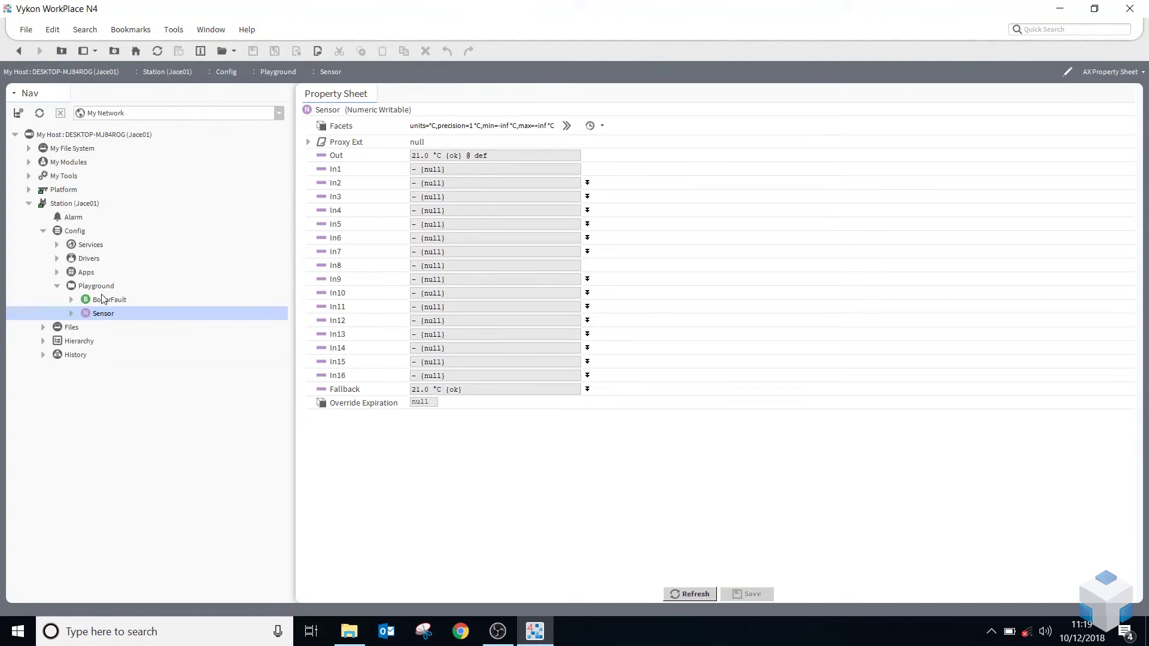
Step: Override Sensor from the station tree with a value of 22 °C and a Permanent duration
right_click(97, 315)
mouse_move(180, 203)
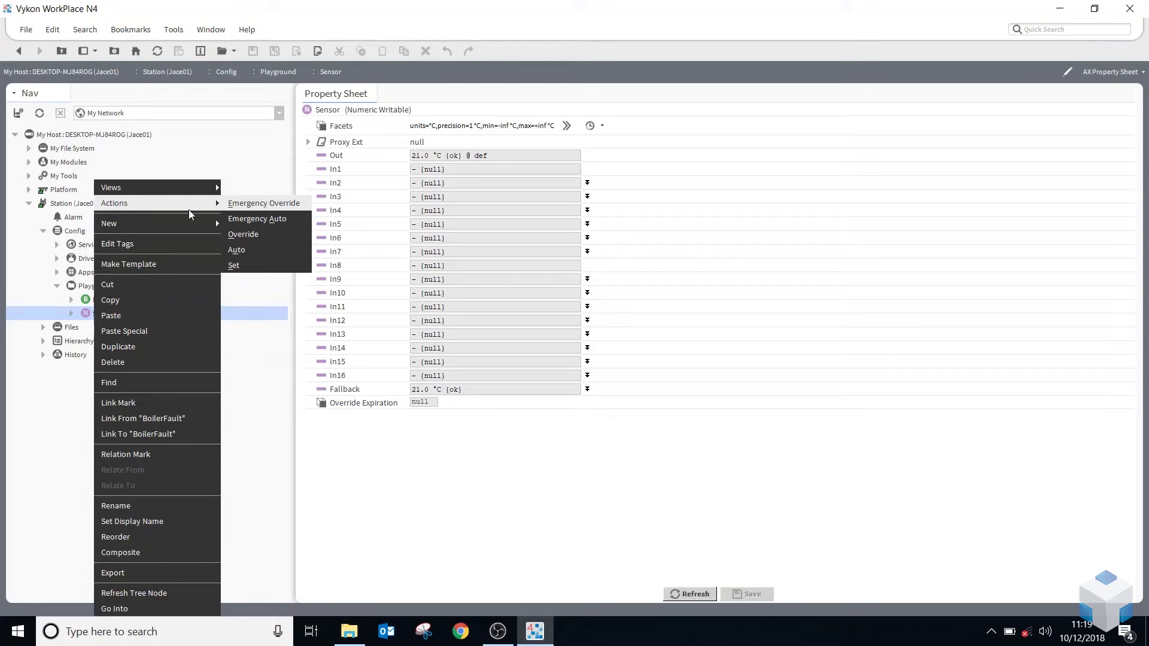
left_click(248, 240)
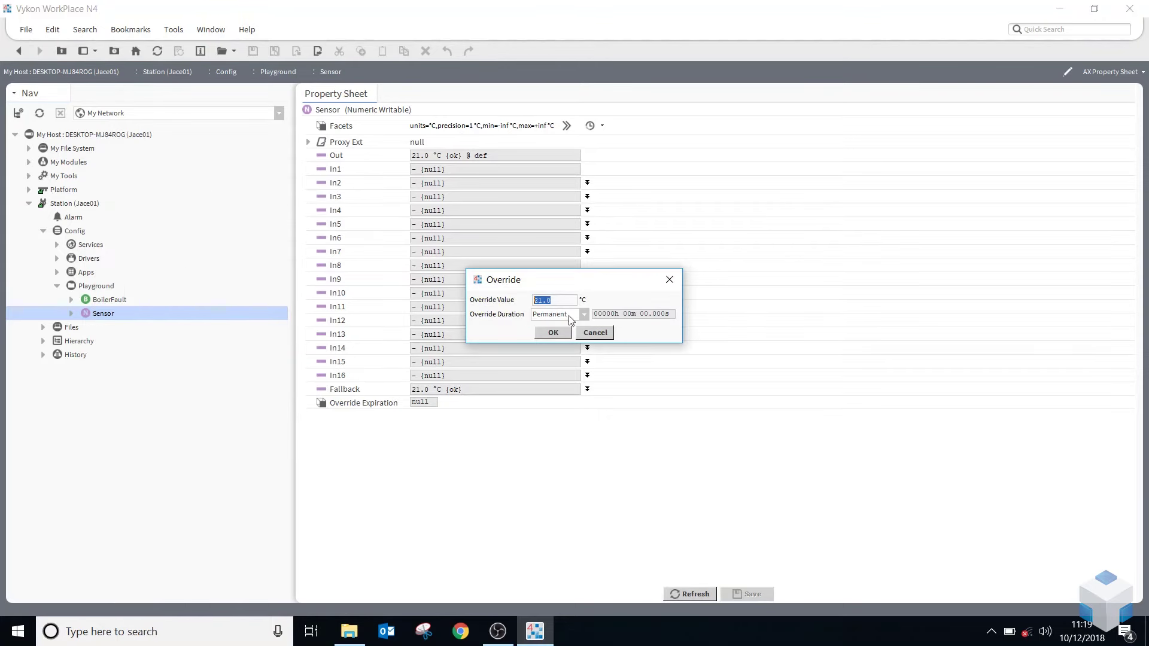
type("22")
left_click(554, 332)
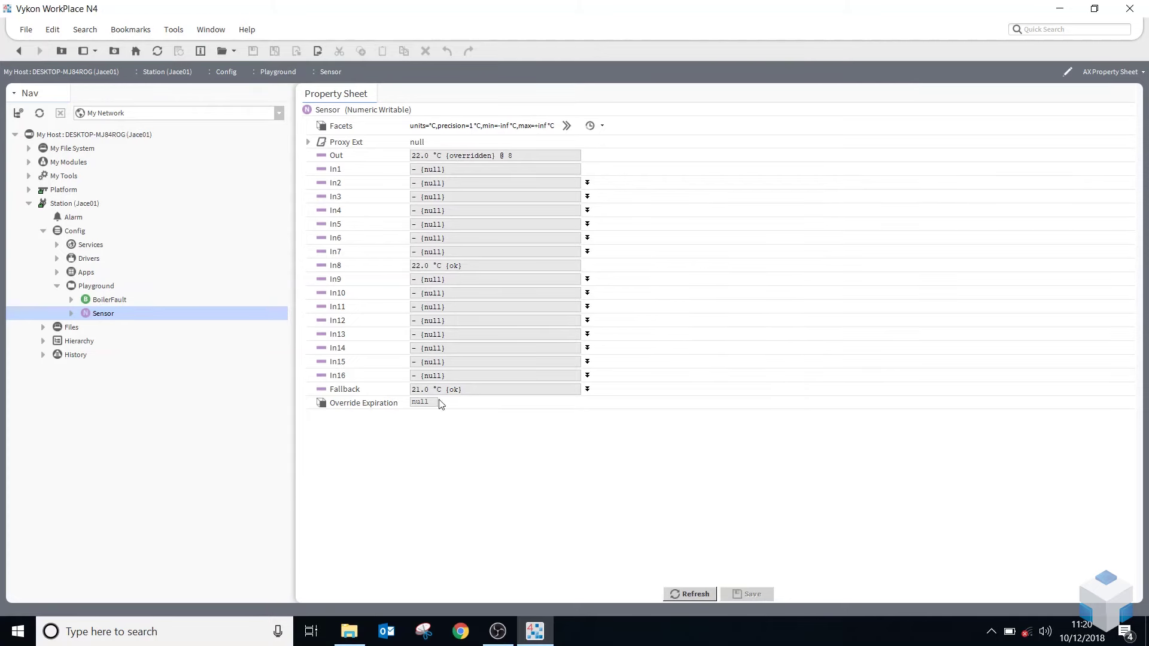
Step: Return to the Playground wire sheet and release Sensor's override with the Auto action
left_click(61, 51)
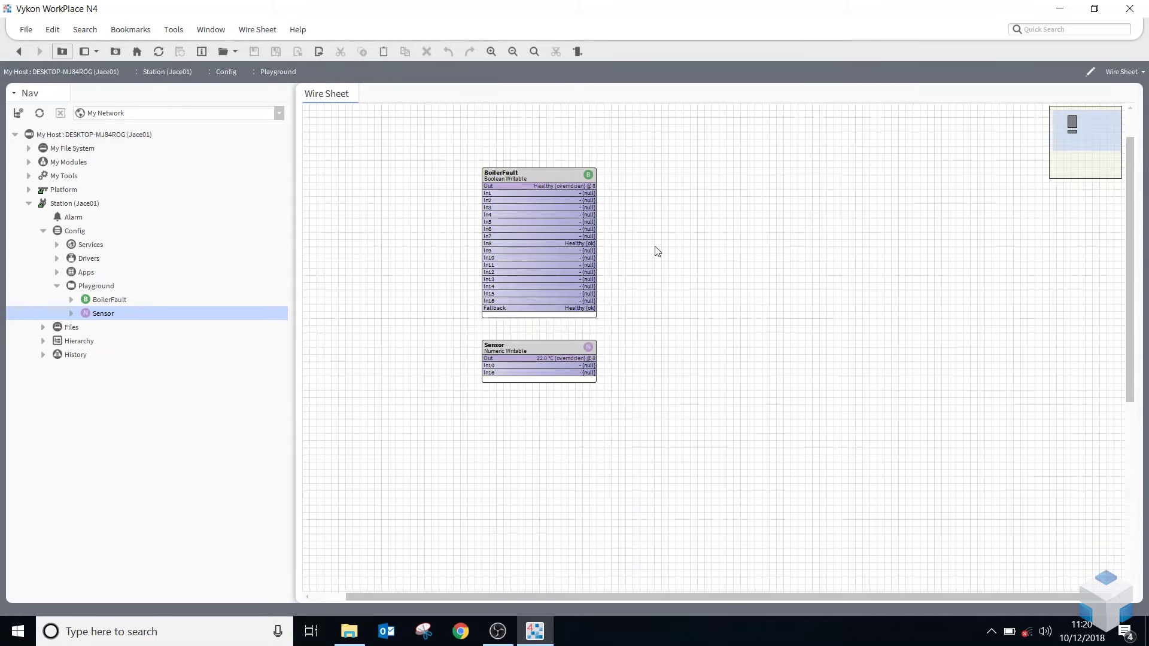
right_click(526, 360)
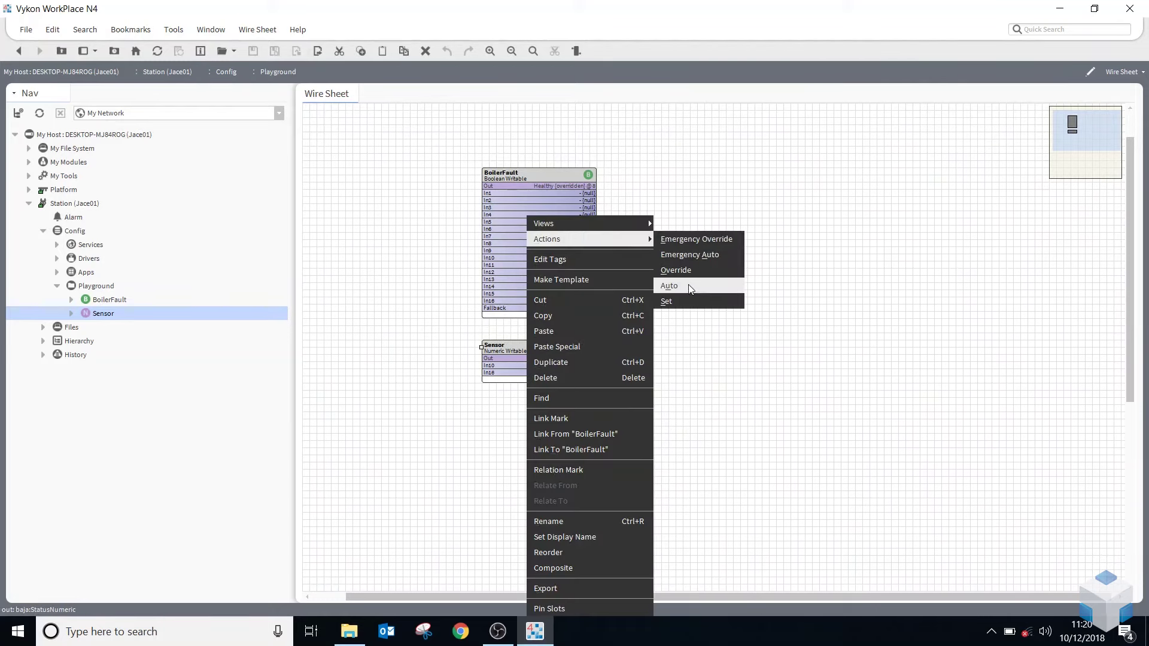
left_click(691, 292)
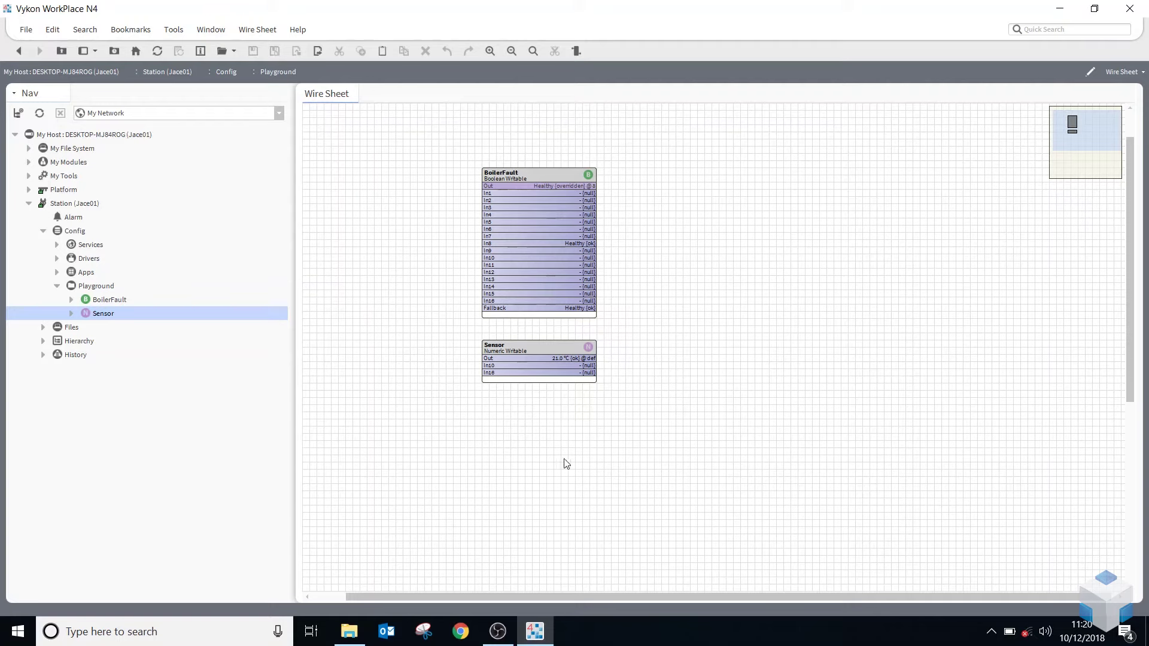
left_click(589, 438)
Step: Release BoilerFault's manual override on the wire sheet with the Auto action
right_click(534, 242)
mouse_move(566, 239)
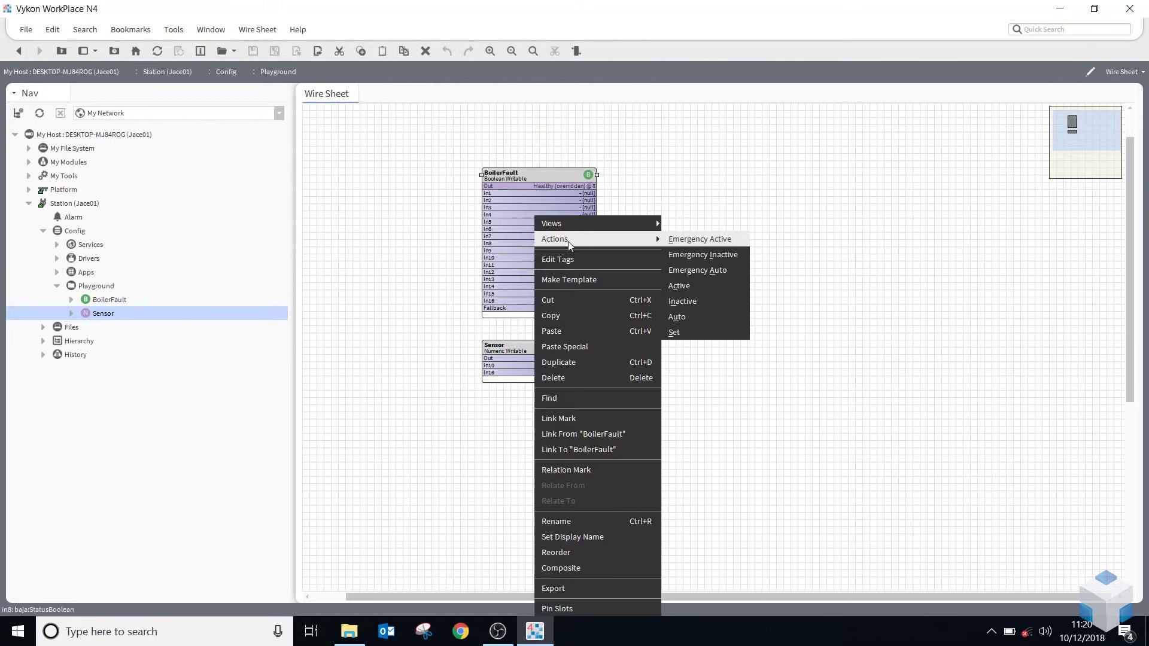
left_click(697, 317)
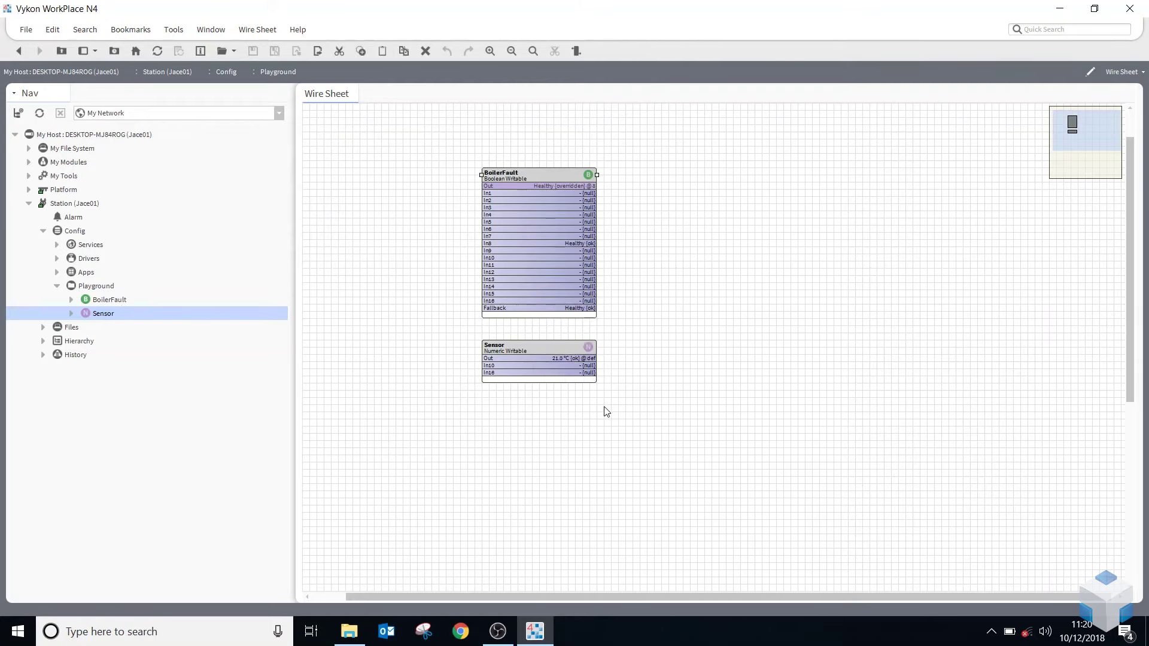
Step: Duplicate the Sensor point as Sensor1 and place the copy directly below the original
right_click(524, 360)
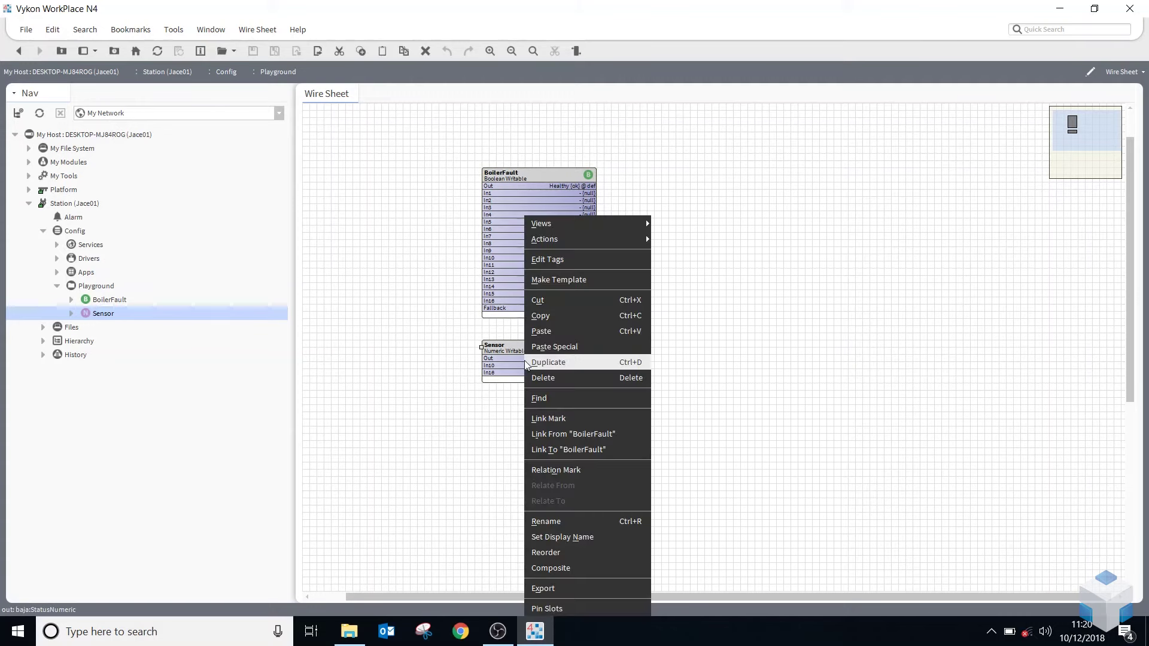
left_click(457, 400)
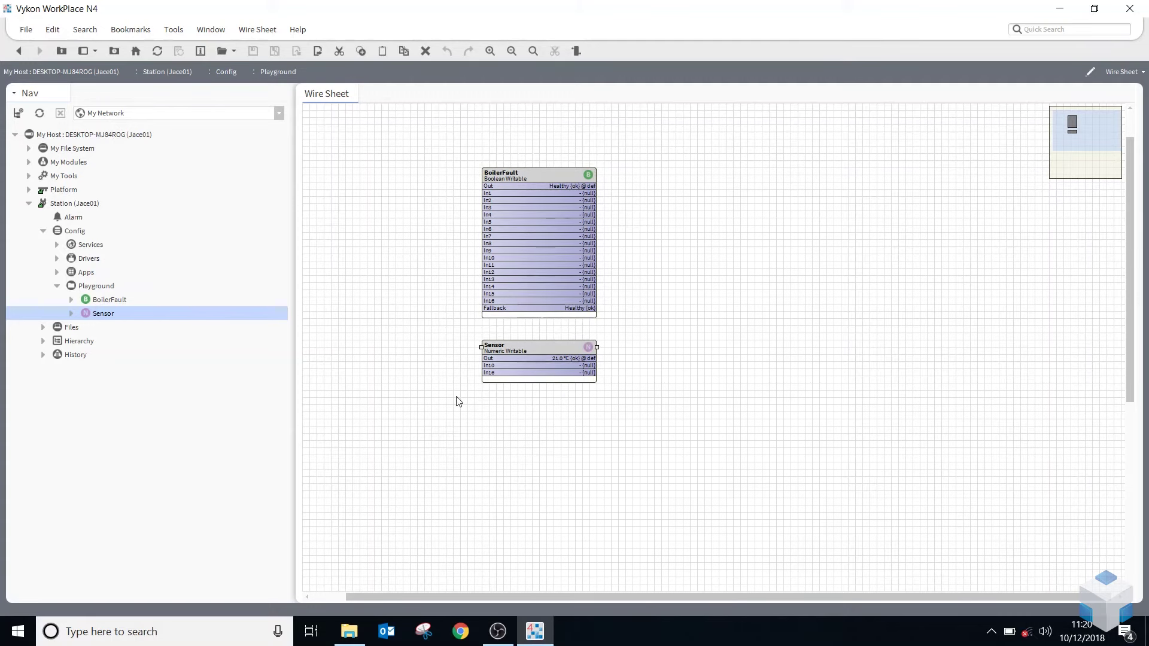
right_click(530, 350)
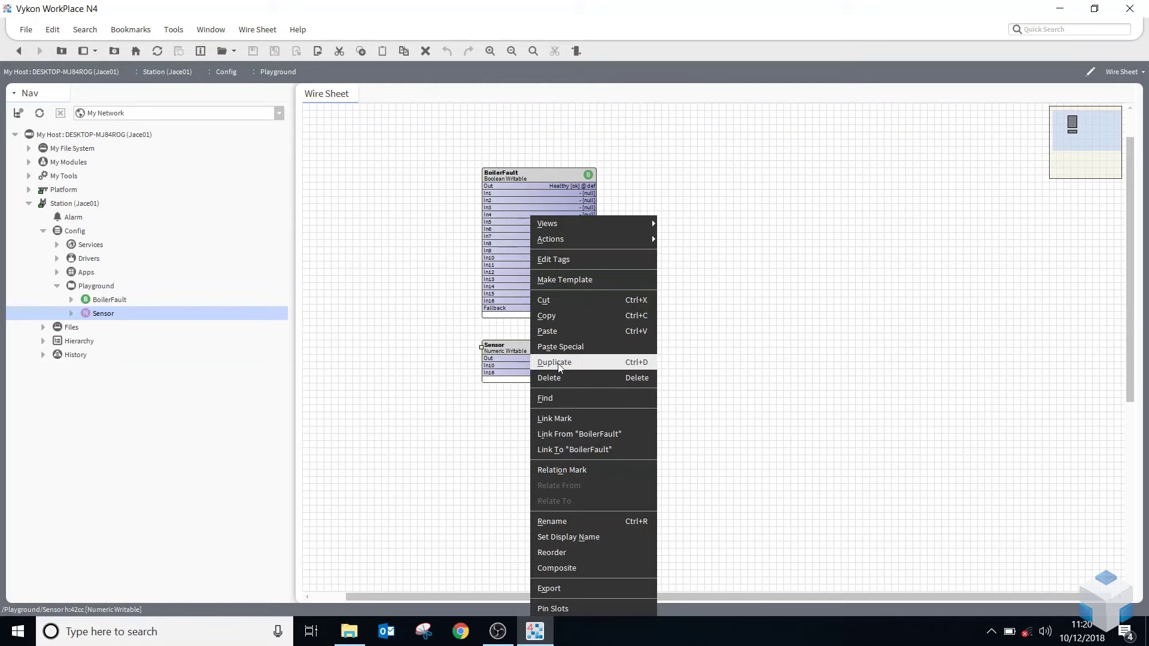
left_click(554, 363)
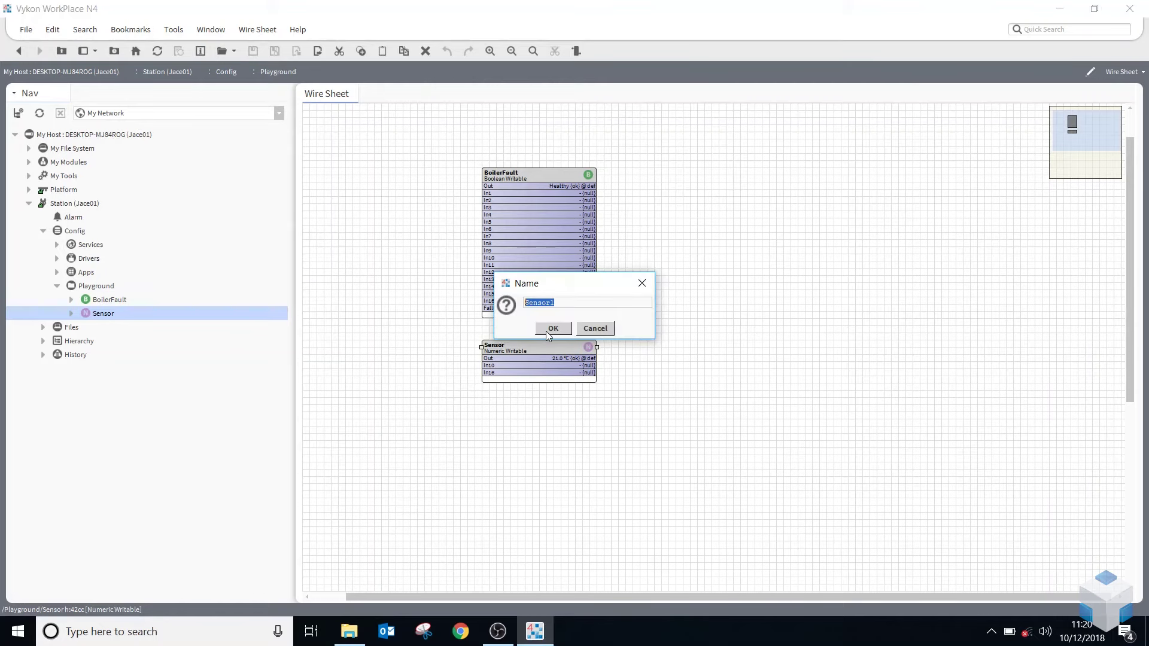
left_click(557, 303)
left_click(553, 328)
left_click_drag(525, 352, 518, 410)
left_click(565, 479)
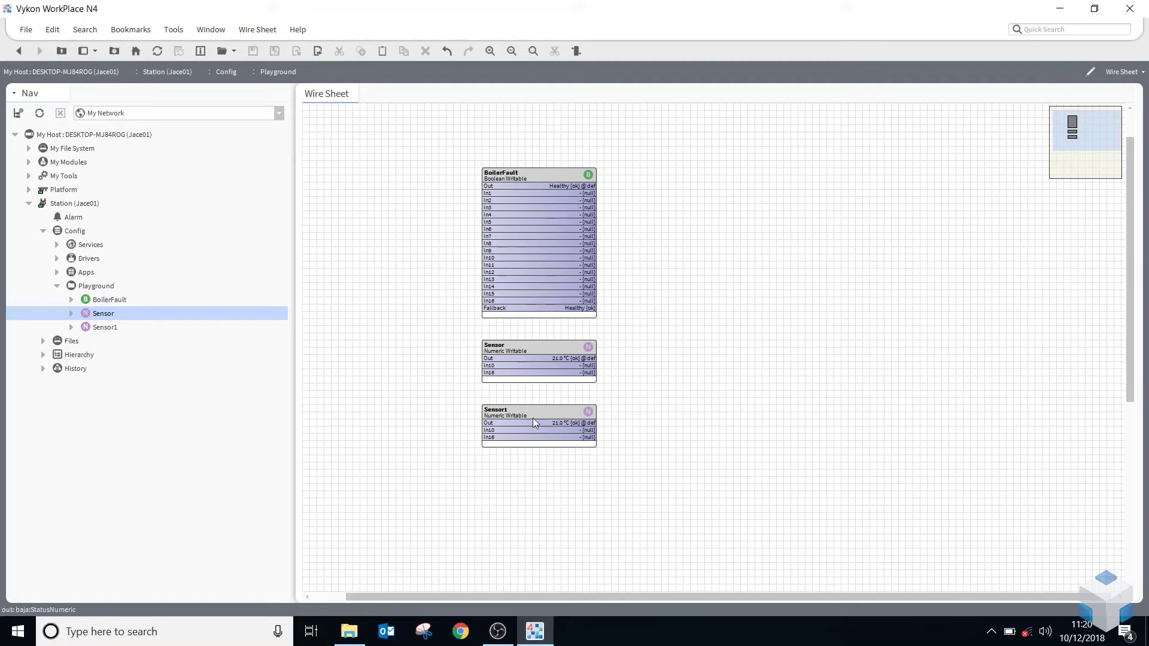
Step: Batch rename the Sensor and Sensor1 points by replacing "Sensor" with "TemperatureSensor" in both names
left_click_drag(458, 325, 634, 477)
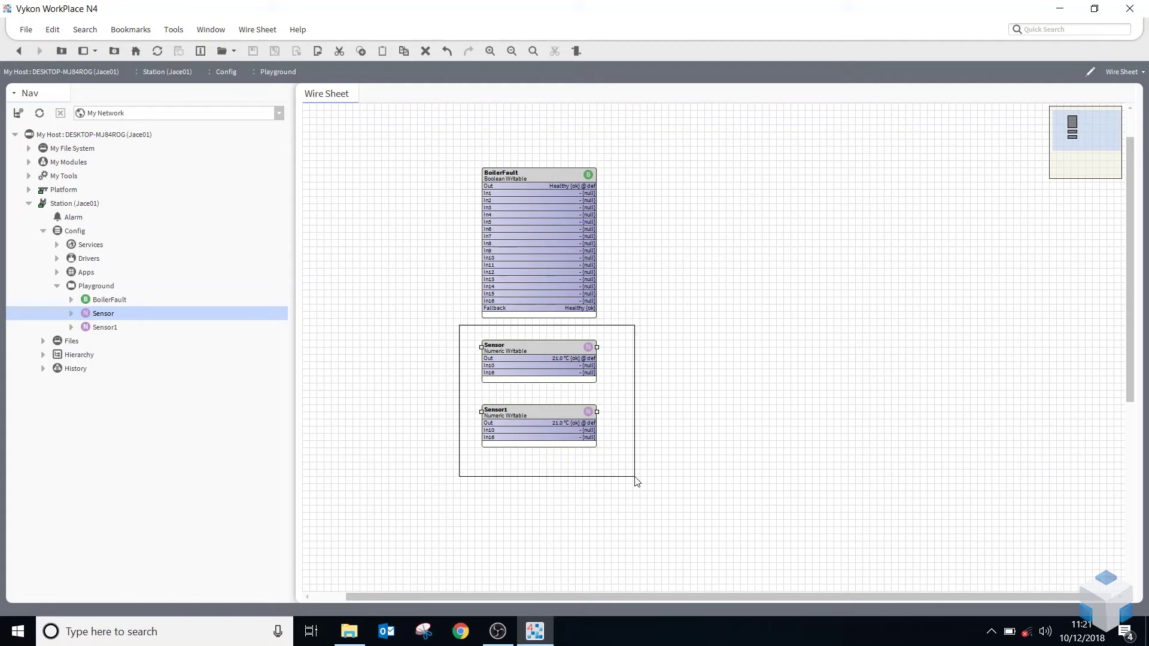
left_click_drag(635, 482, 636, 480)
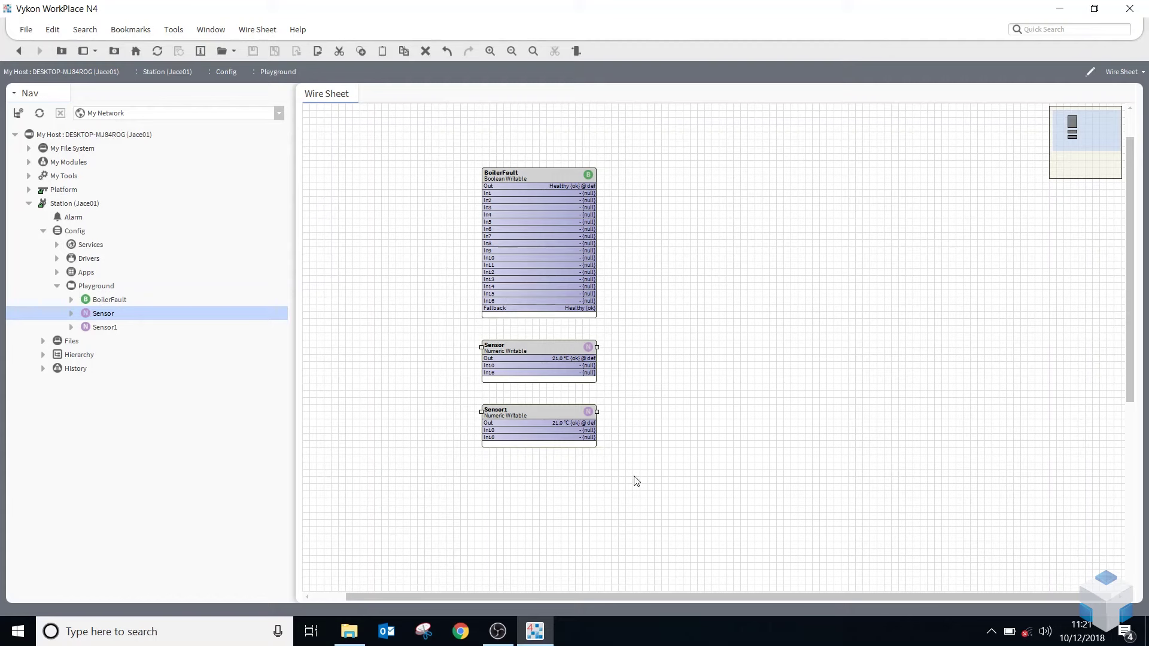
right_click(513, 347)
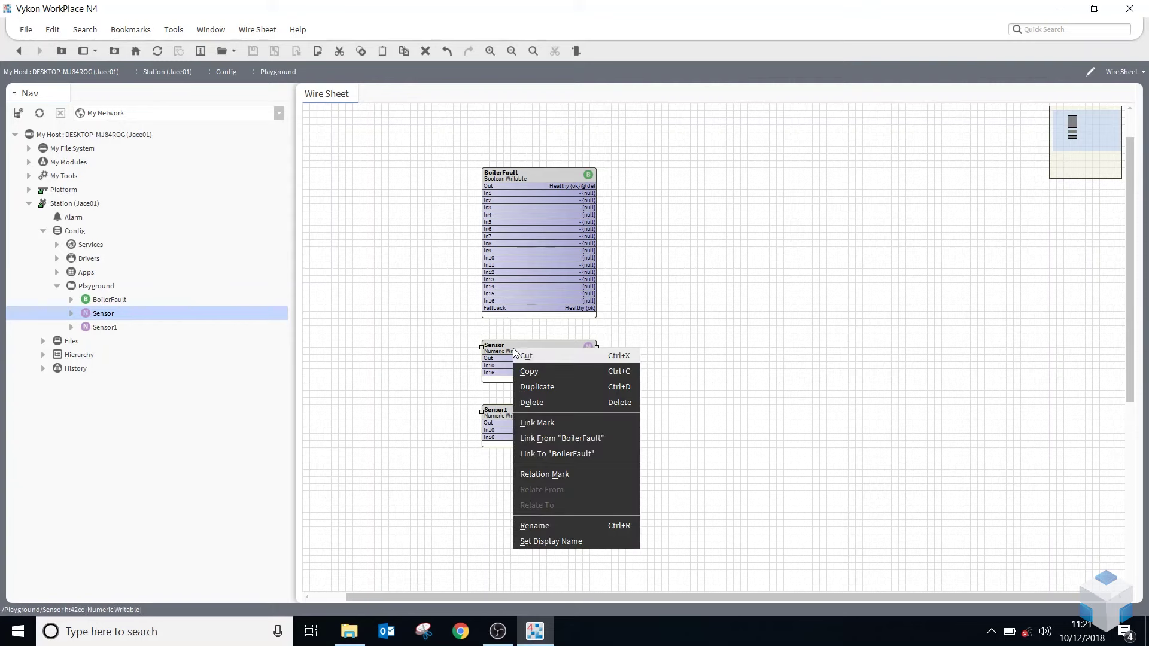
left_click(621, 527)
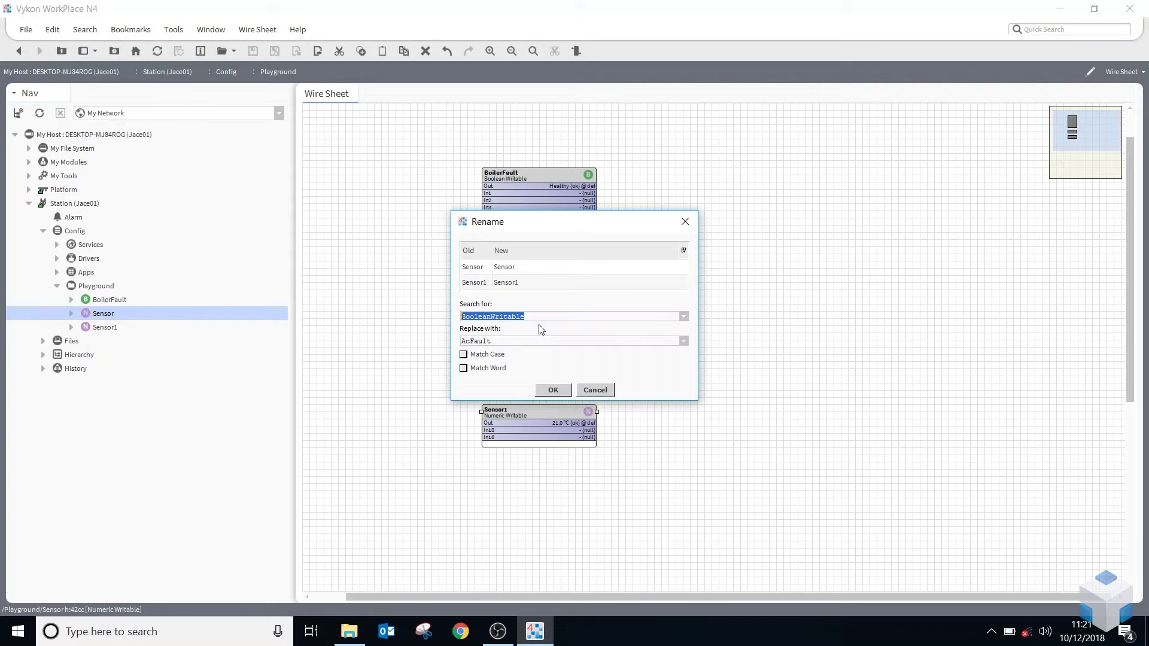
left_click_drag(530, 315, 456, 340)
type("Sensor")
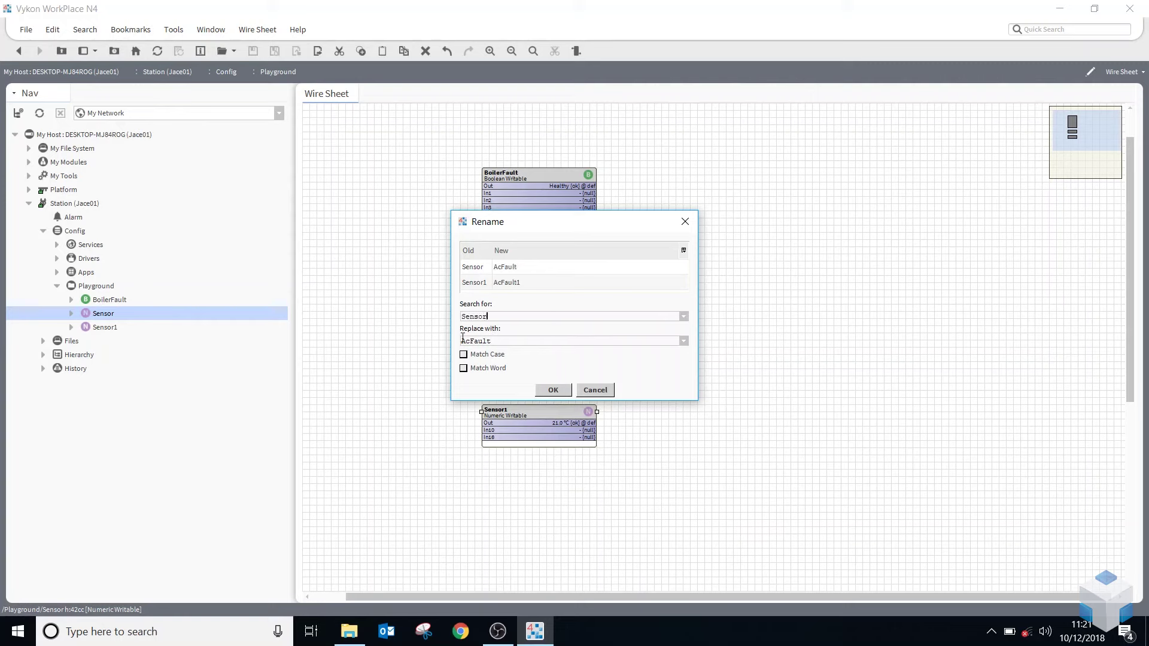
left_click(520, 338)
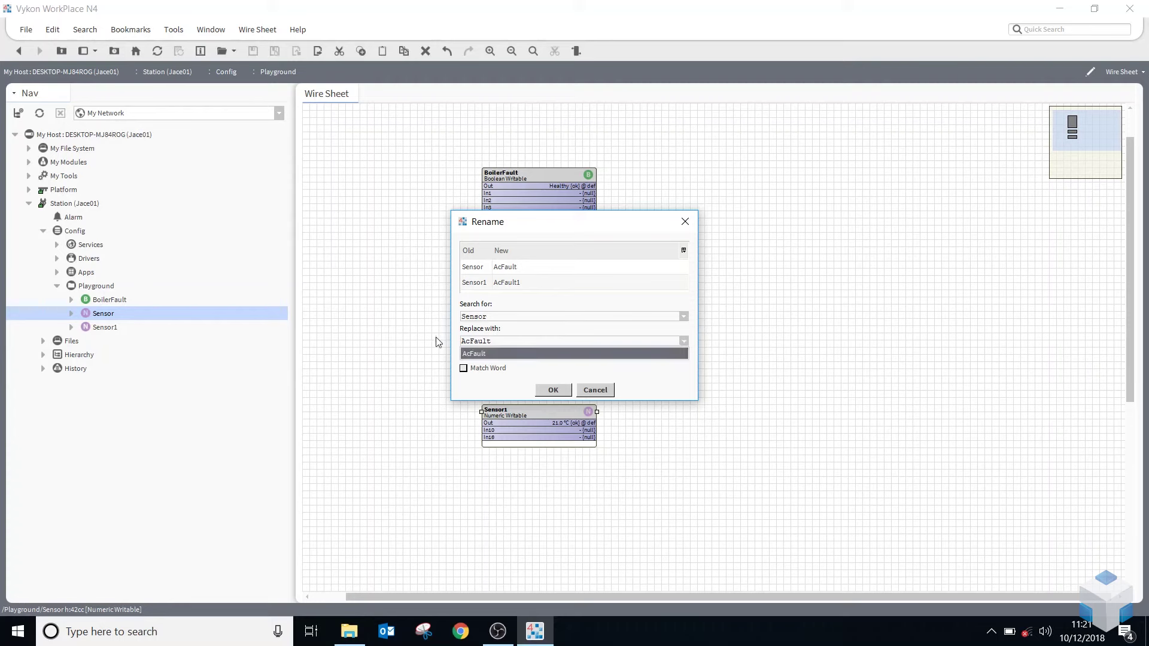
double_click(506, 340)
type("TemperatureSensor")
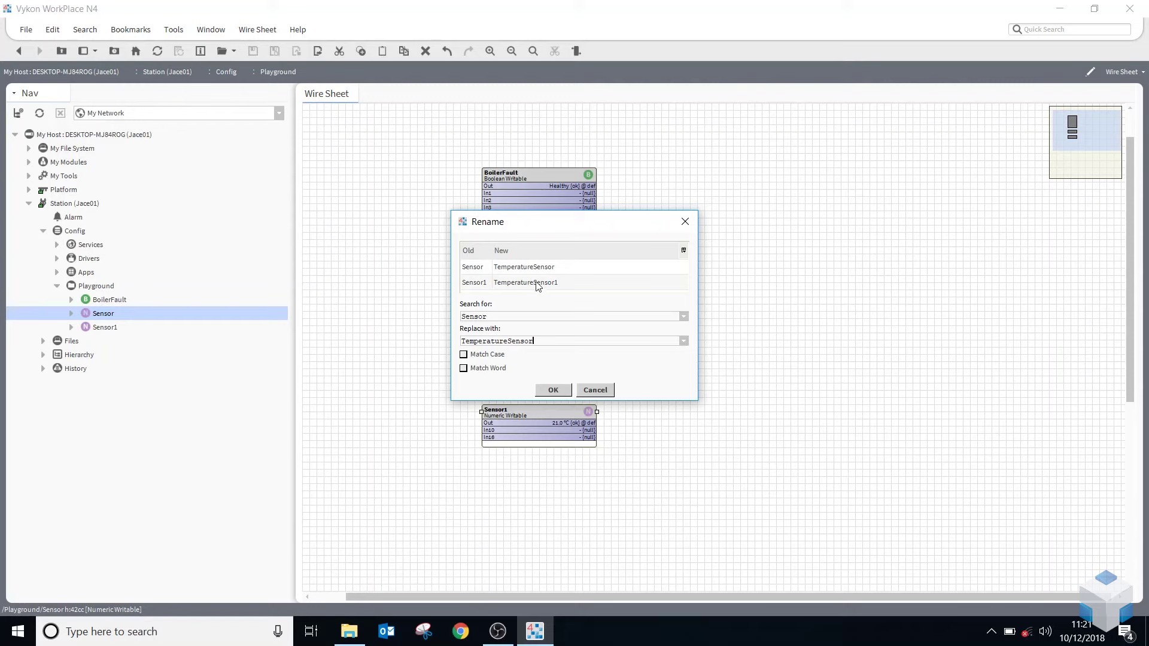
left_click(554, 390)
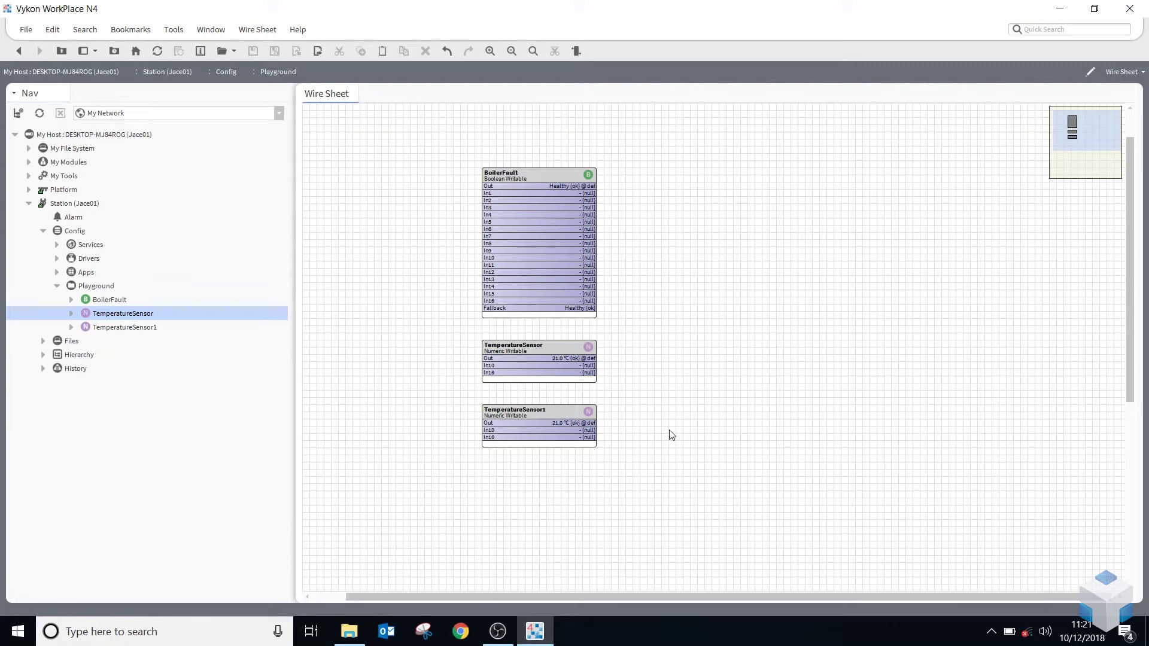
Step: Add a boolean writable point with the default name BooleanWritable and place it to the right of BoilerFault
left_click(509, 221)
right_click(734, 208)
mouse_move(734, 208)
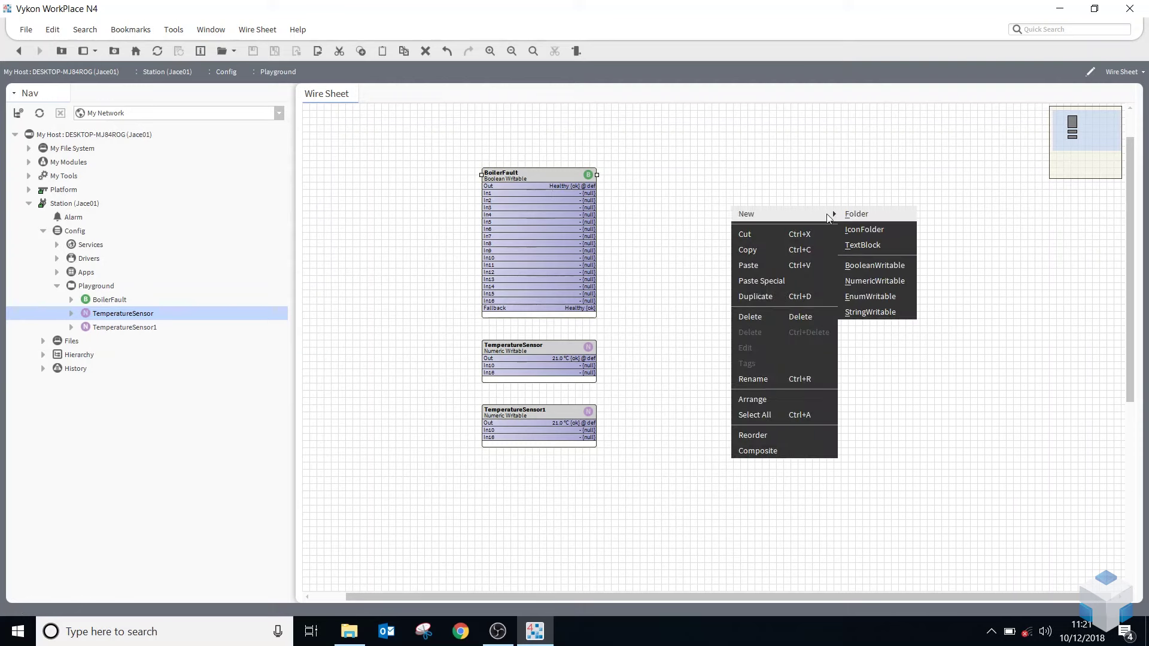
left_click(890, 265)
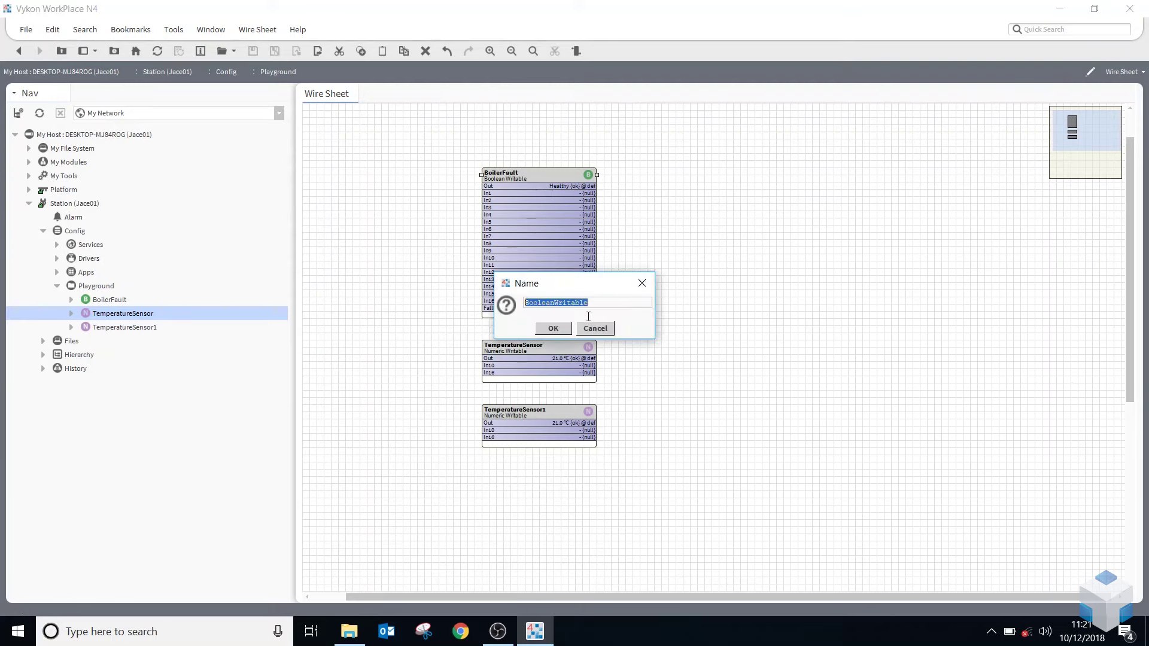
left_click(561, 329)
left_click_drag(783, 210, 832, 181)
left_click(787, 299)
Step: Wire BoilerFault's Out slot directly to BooleanWritable's In10 on the wire sheet and delete that link
left_click_drag(583, 186, 618, 190)
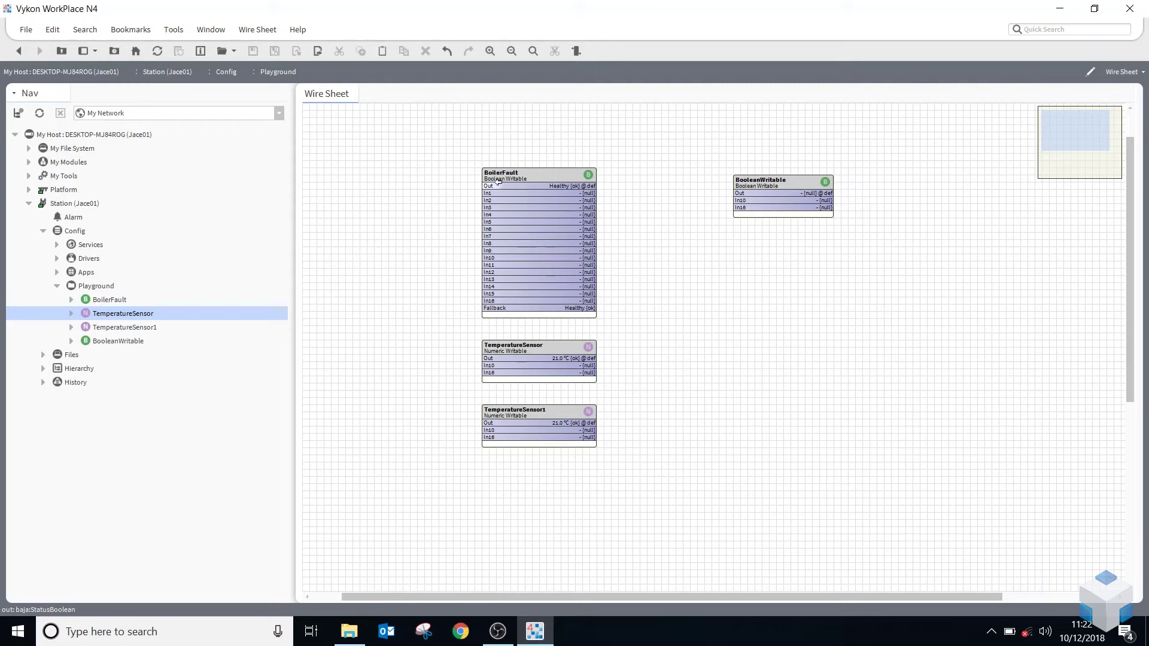
left_click_drag(489, 186, 383, 132)
left_click_drag(581, 185, 732, 199)
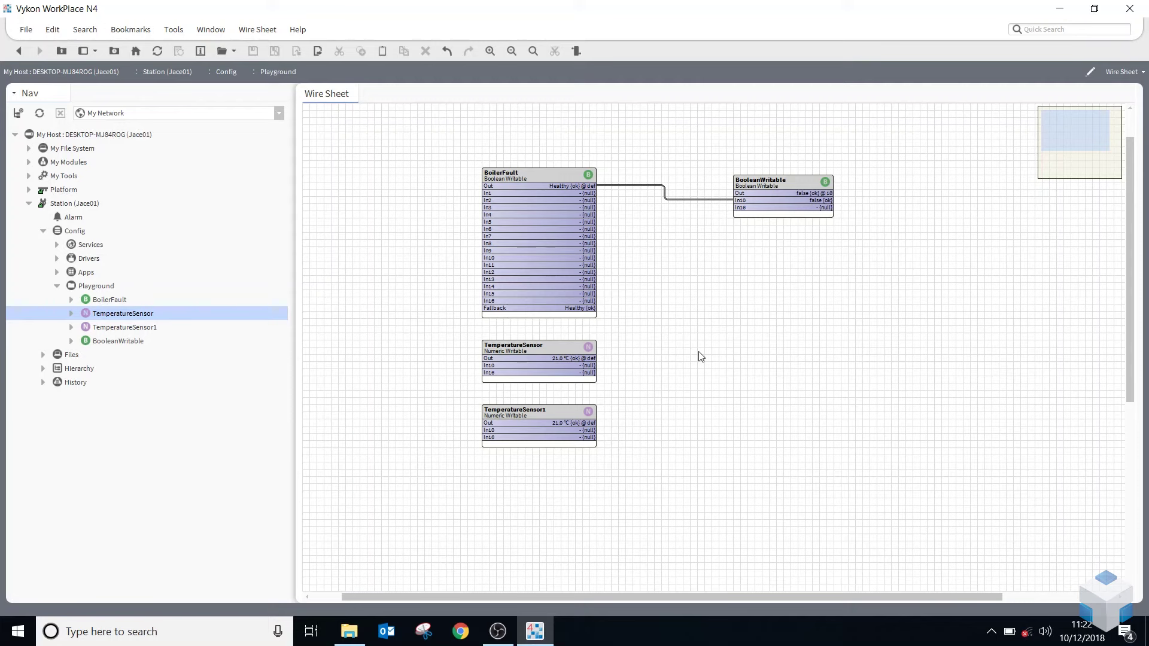
right_click(676, 202)
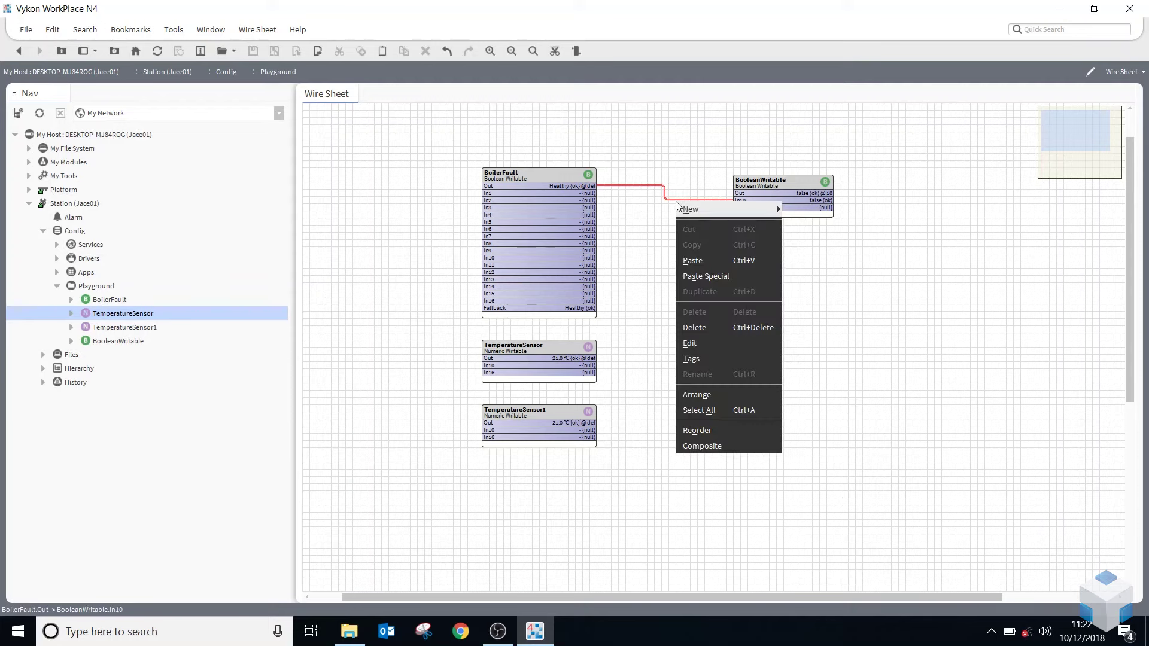
left_click(701, 329)
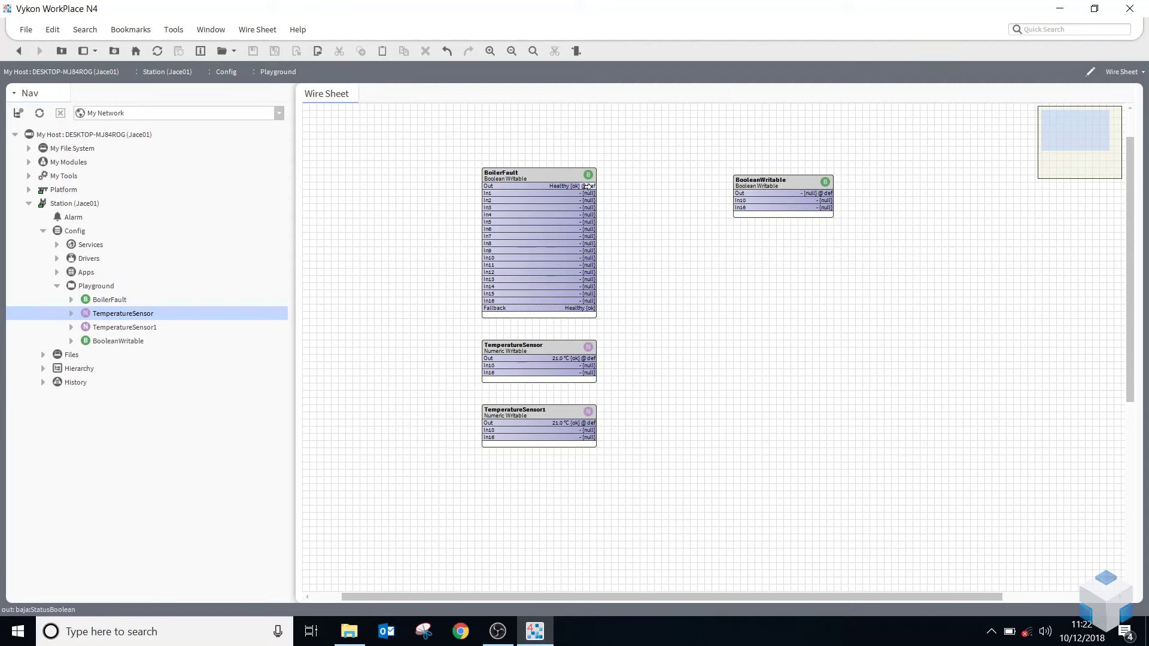
Step: Link mark BoilerFault and open the link setup from it to BooleanWritable
left_click(547, 213)
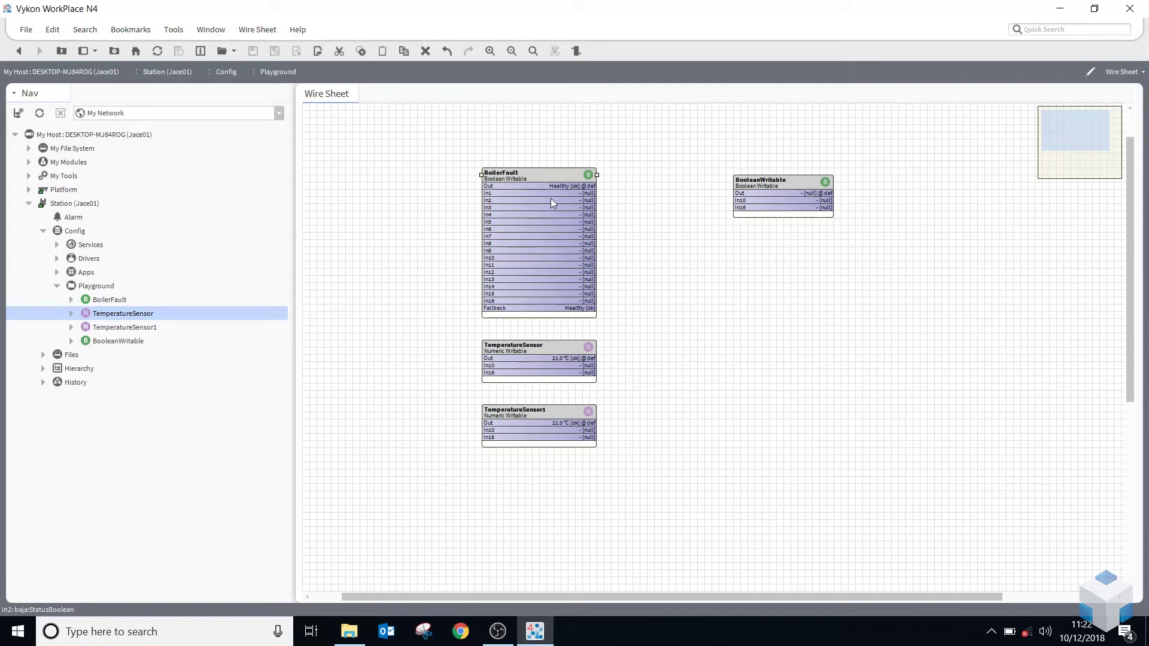
right_click(551, 198)
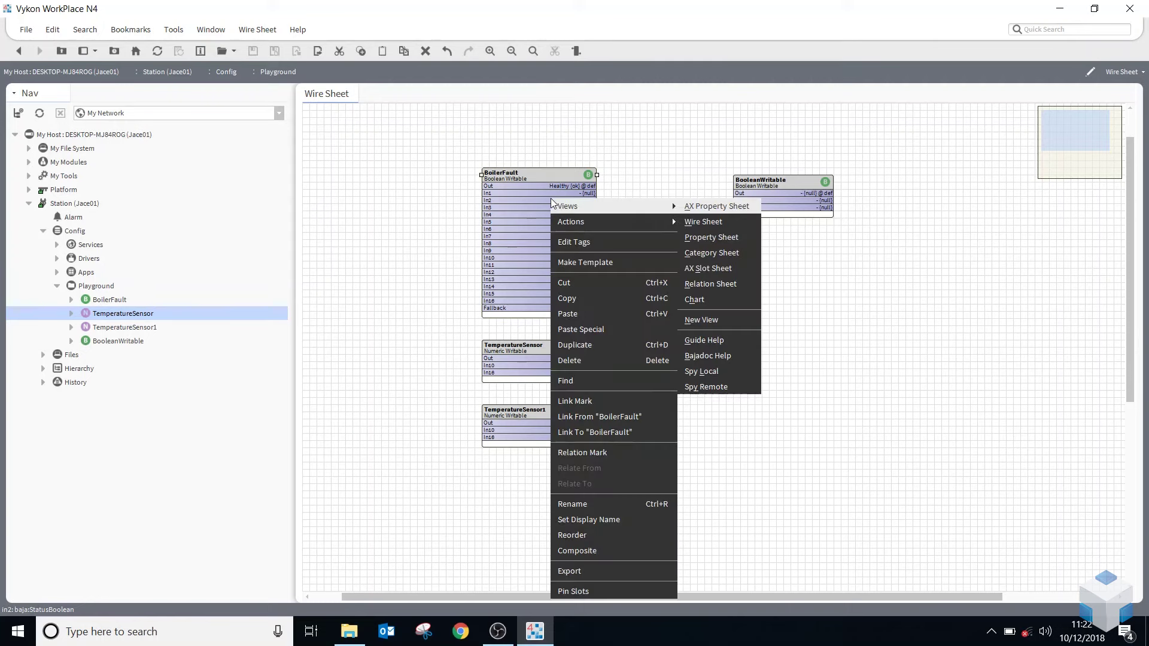
left_click(602, 404)
right_click(762, 194)
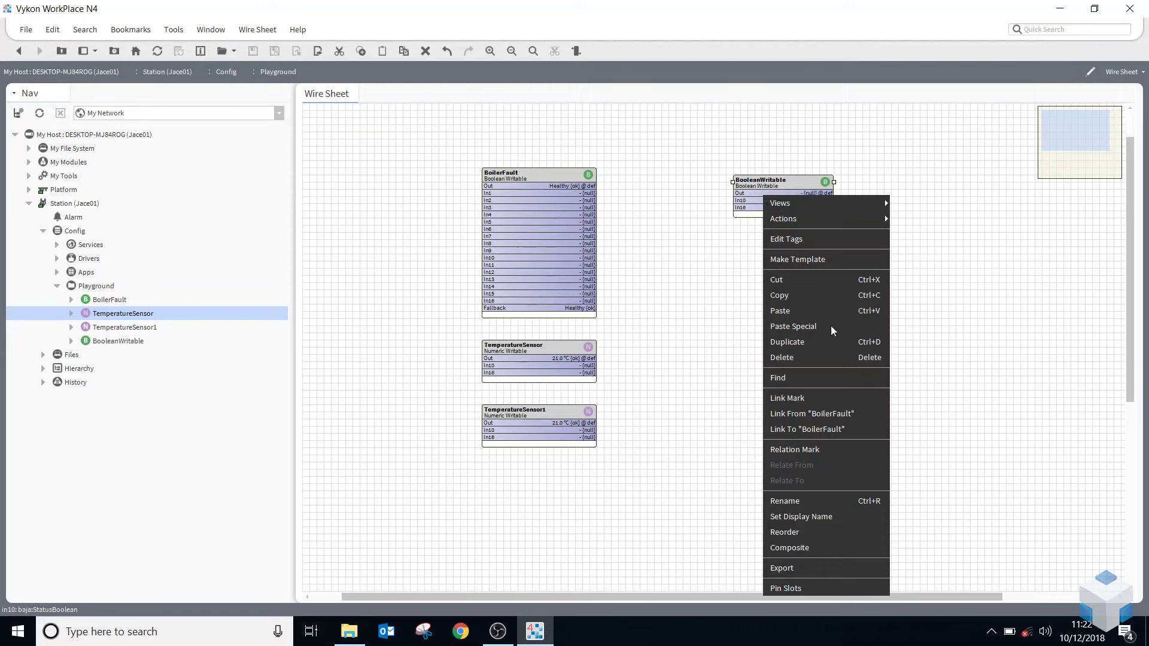
left_click(832, 418)
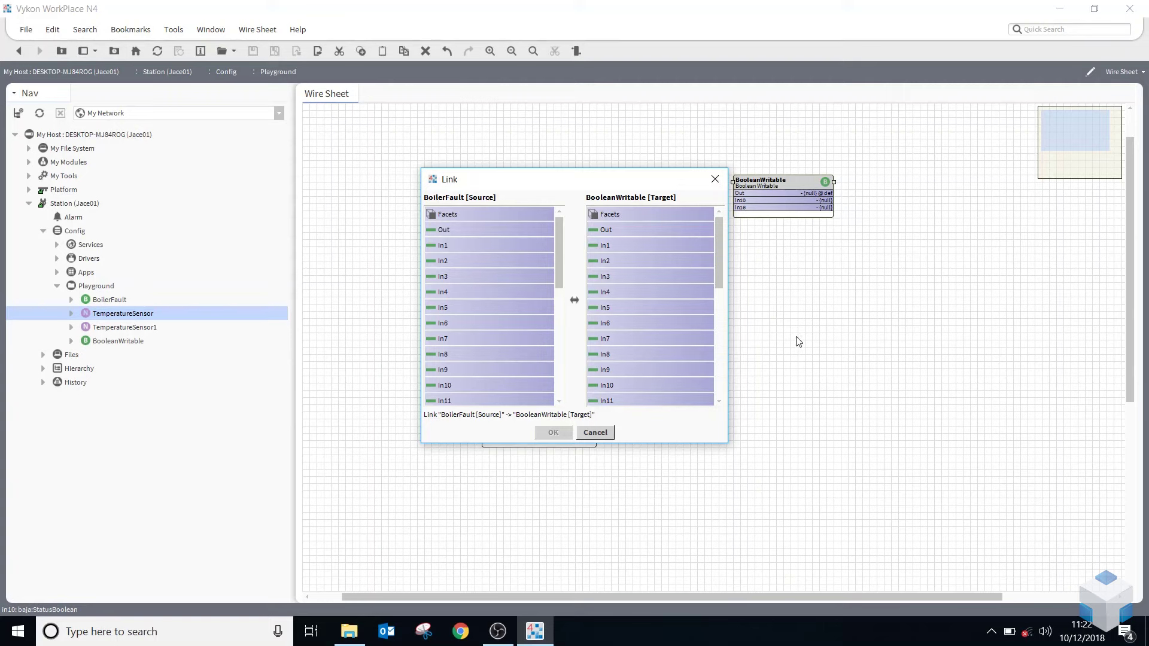
Step: Link source slot Out to target slot In10 in the Link dialog and delete the resulting link
left_click_drag(554, 180, 495, 108)
left_click(426, 174)
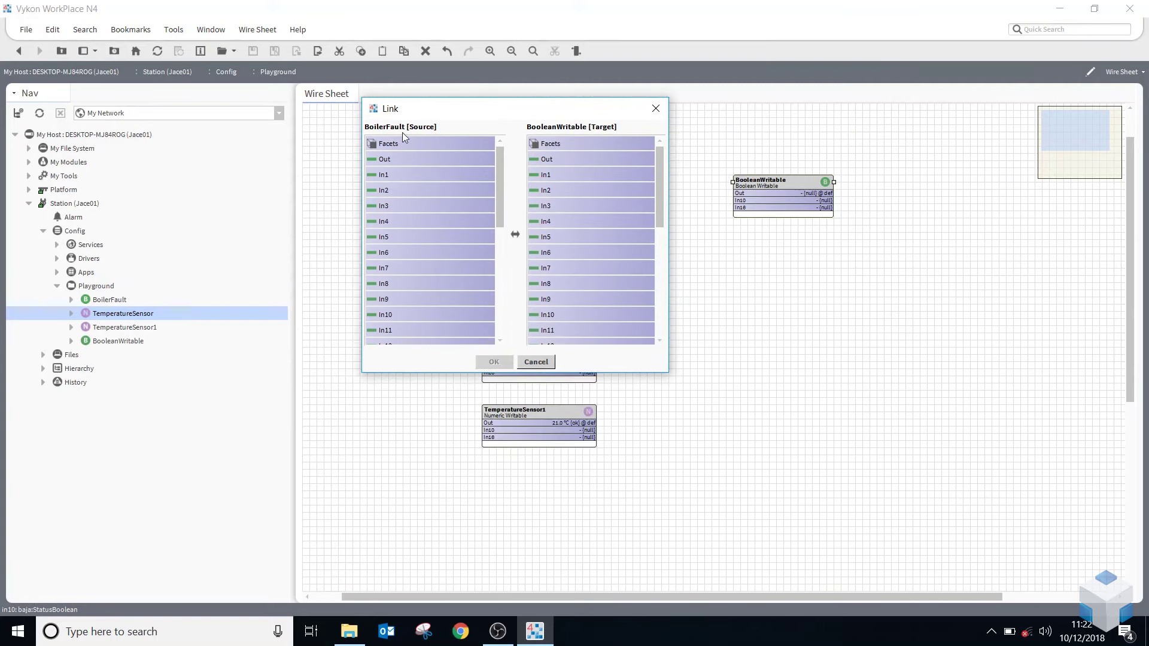
left_click_drag(451, 110, 670, 263)
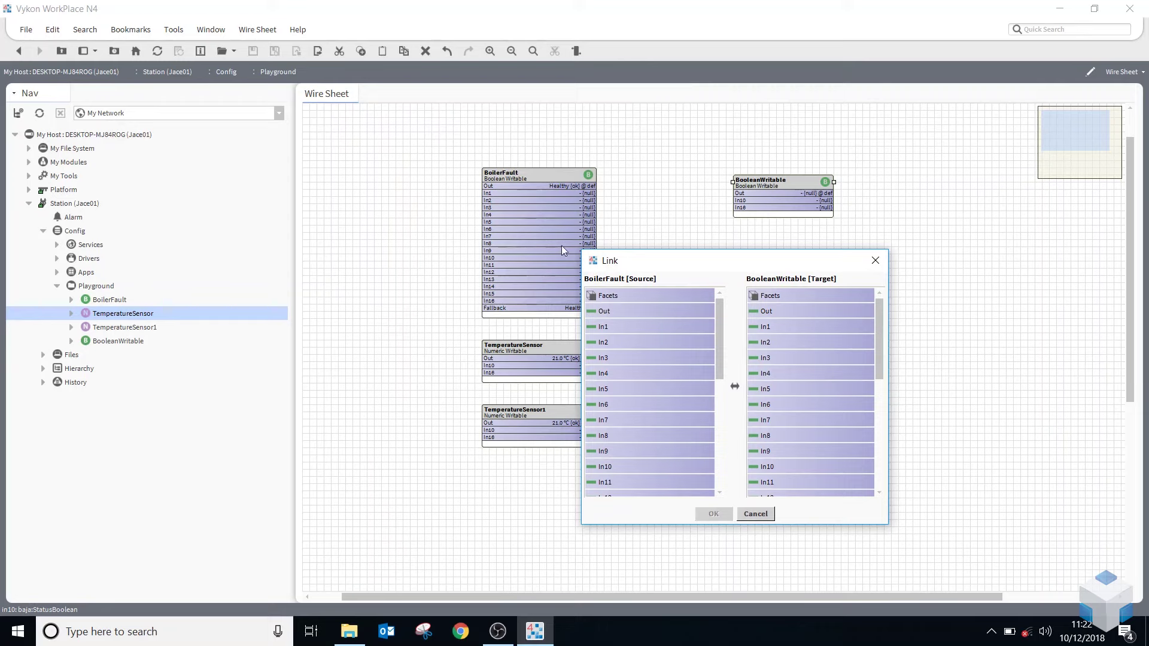
left_click(644, 311)
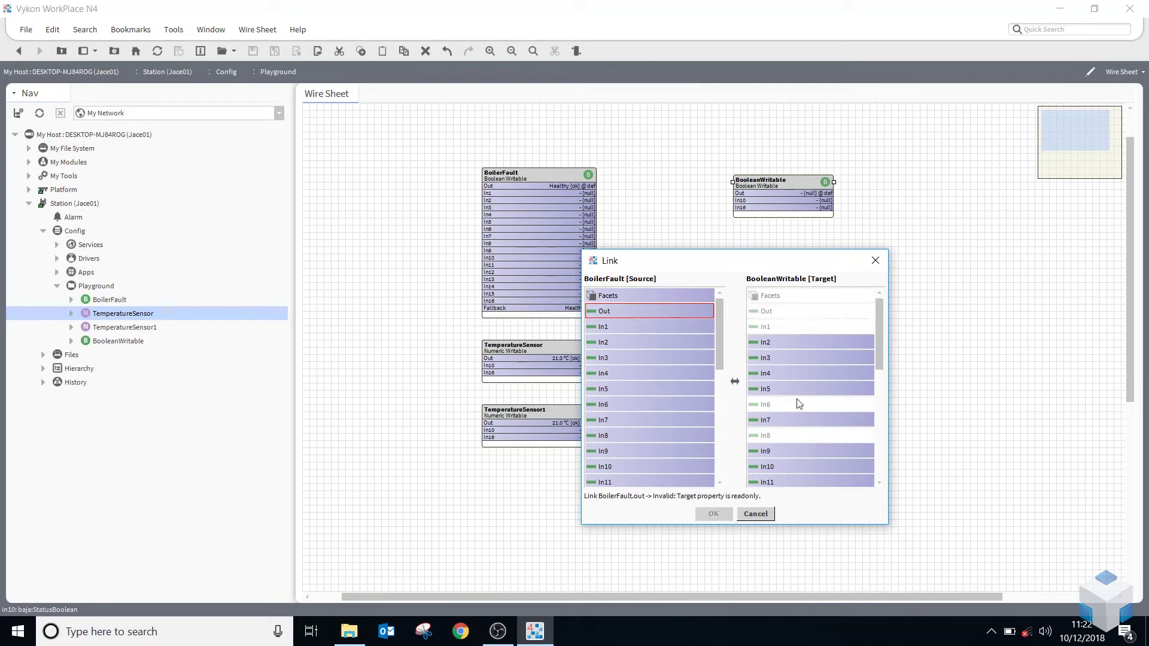
scroll(814, 407, "down", 3)
scroll(814, 425, "up", 3)
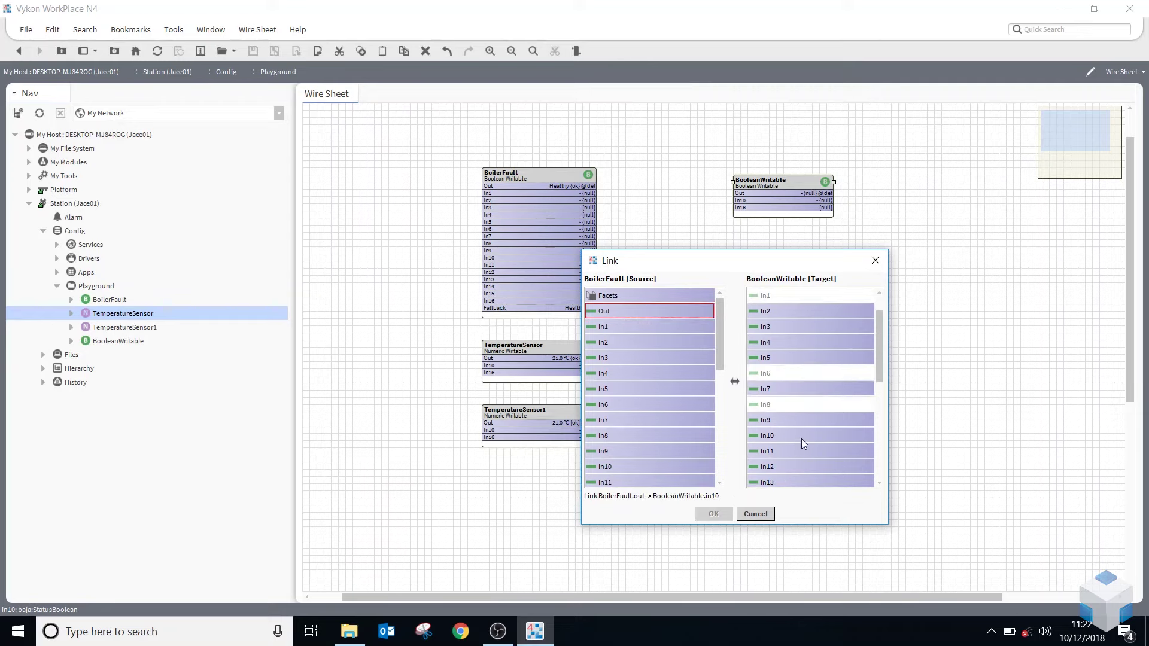
scroll(796, 371, "down", 2)
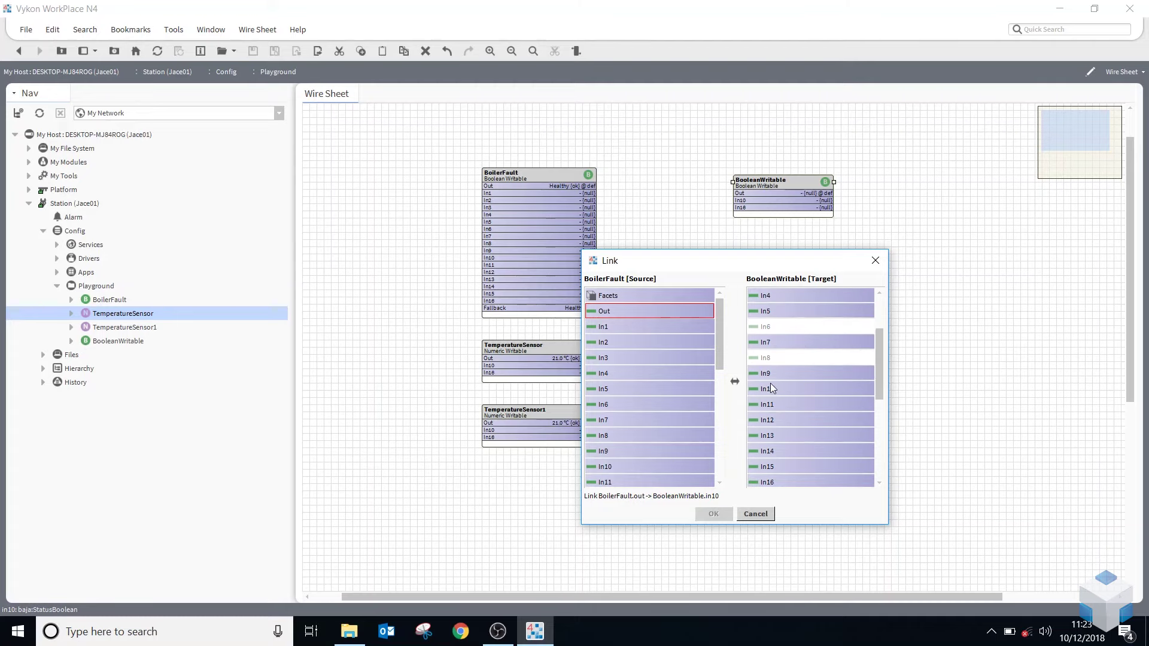
left_click(770, 386)
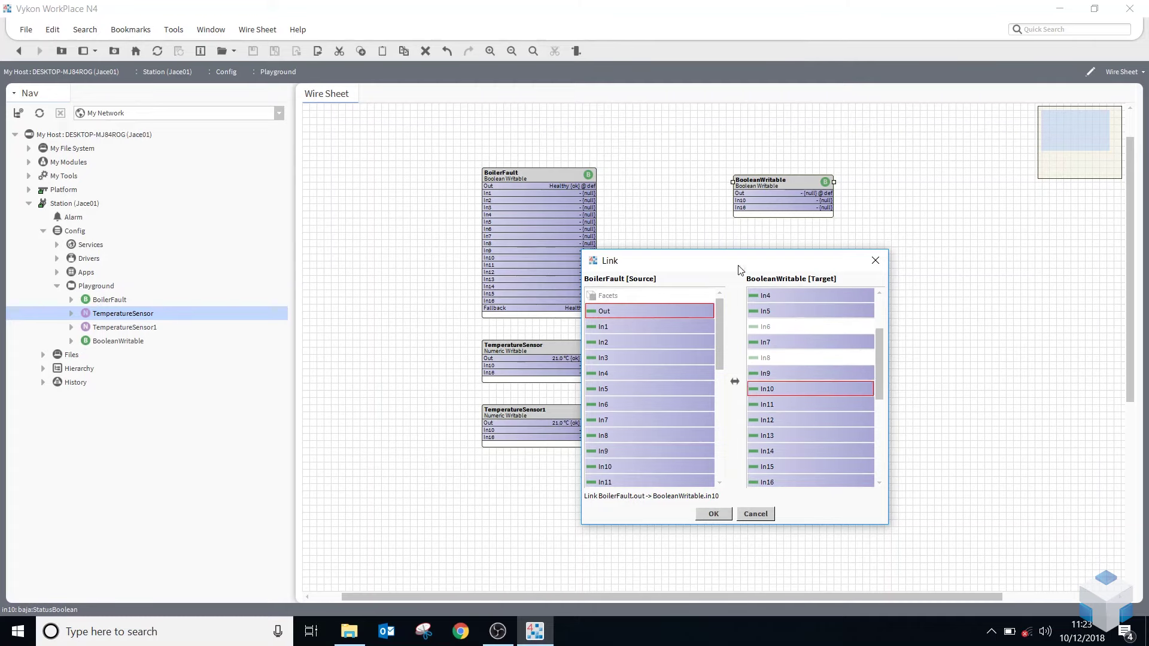
left_click(714, 514)
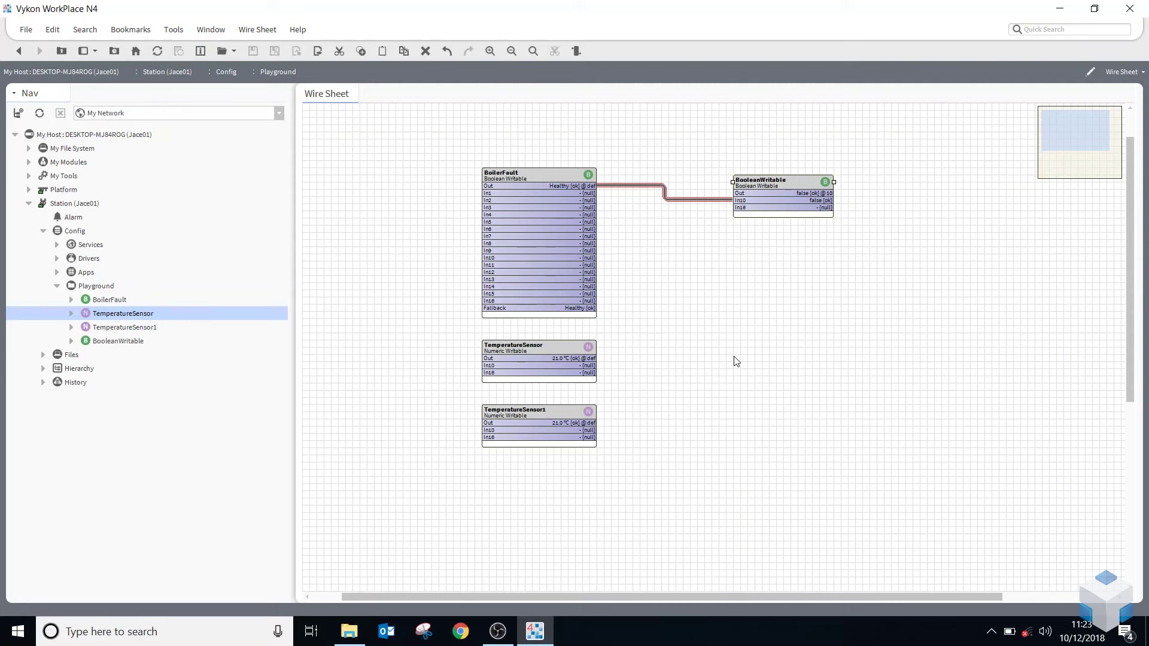
right_click(696, 199)
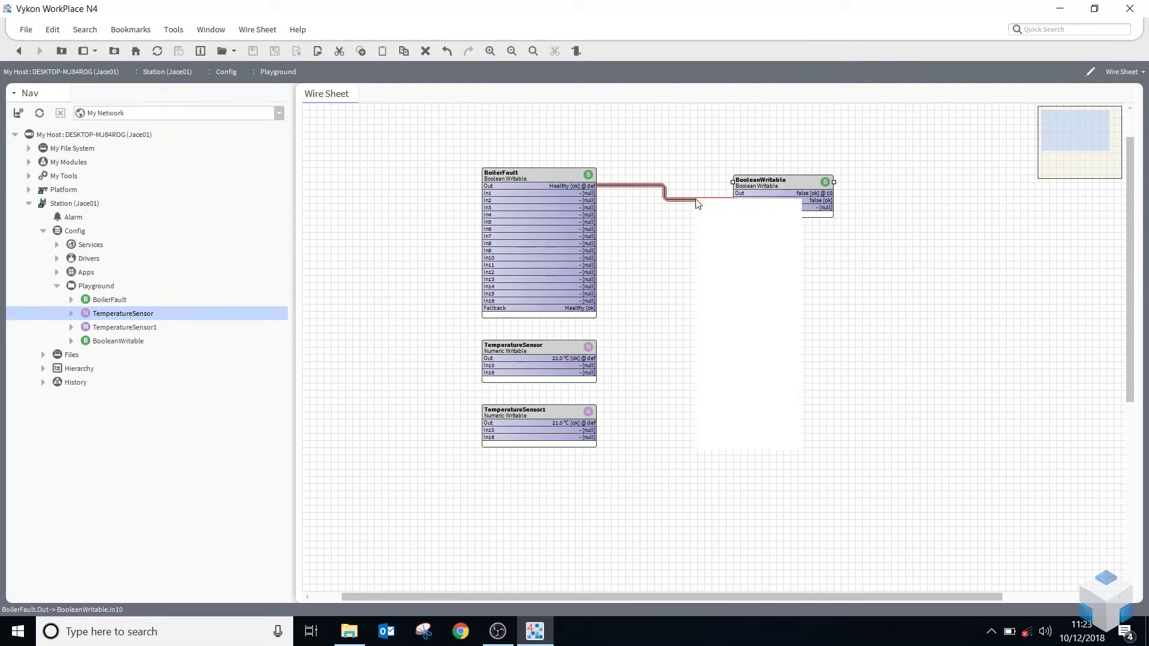
left_click(727, 325)
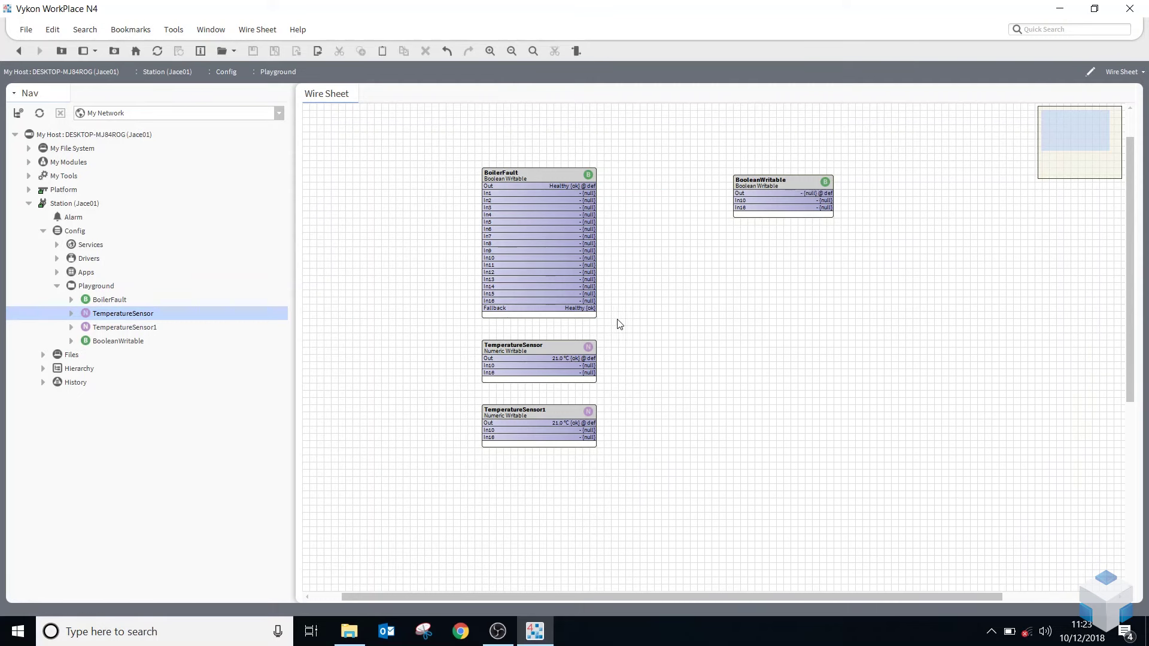
Step: Link the BoilerFault block to the BooleanWritable block, choosing Out as source and In10 as target, and delete that link
left_click_drag(594, 315, 734, 214)
left_click(455, 234)
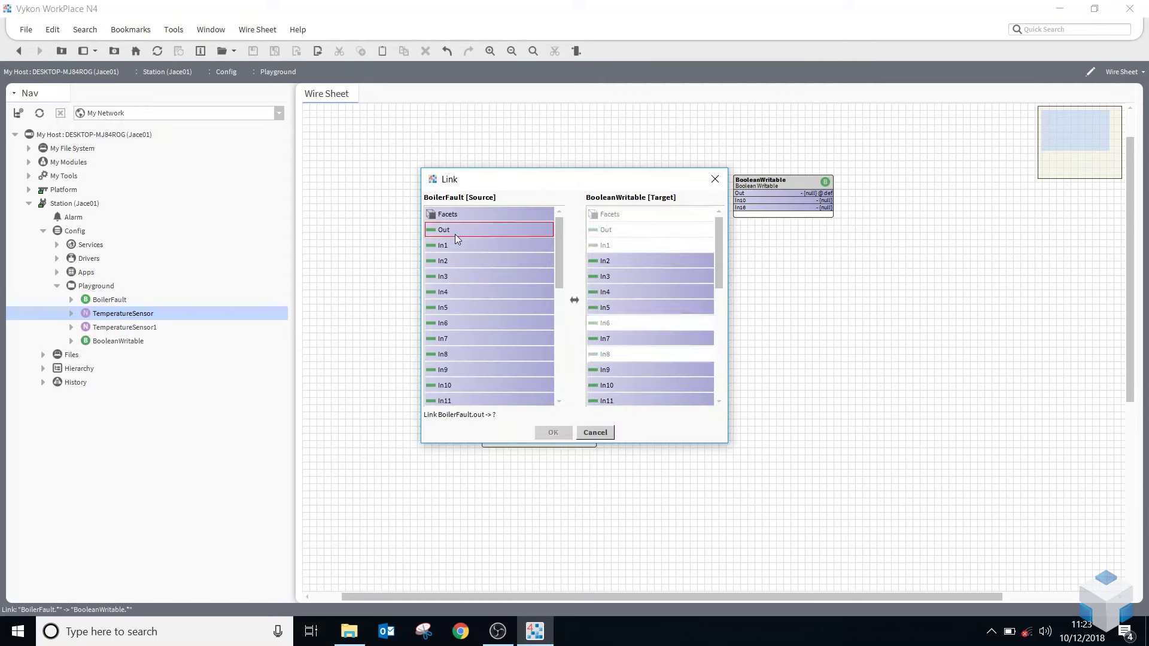
left_click(611, 386)
left_click(553, 432)
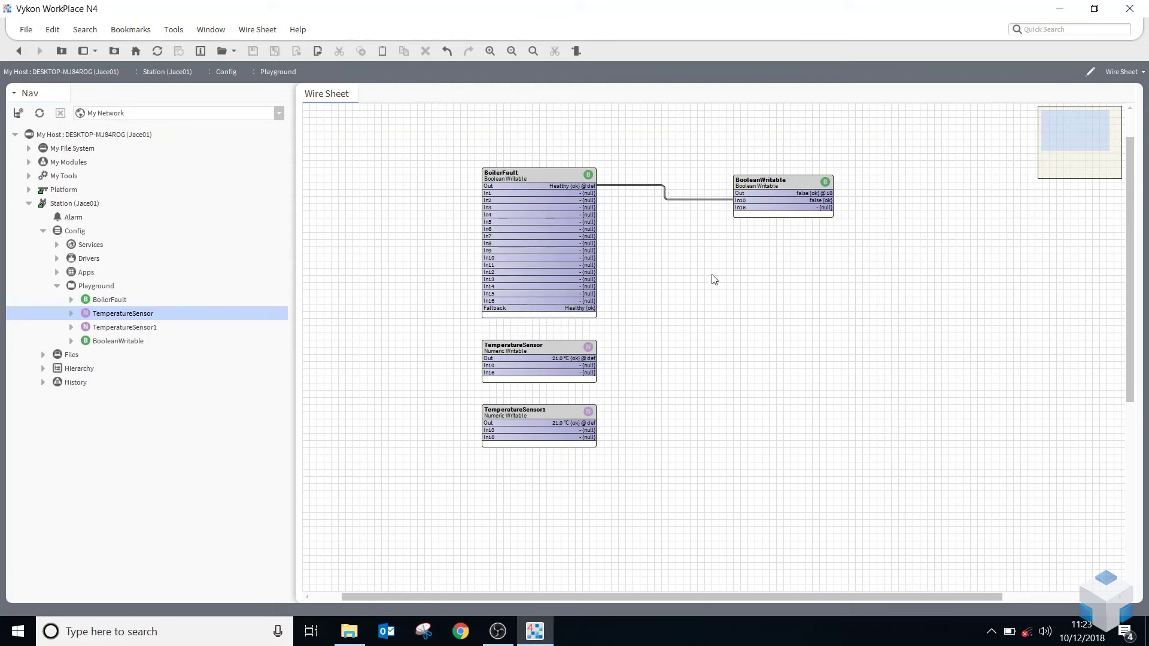
right_click(690, 199)
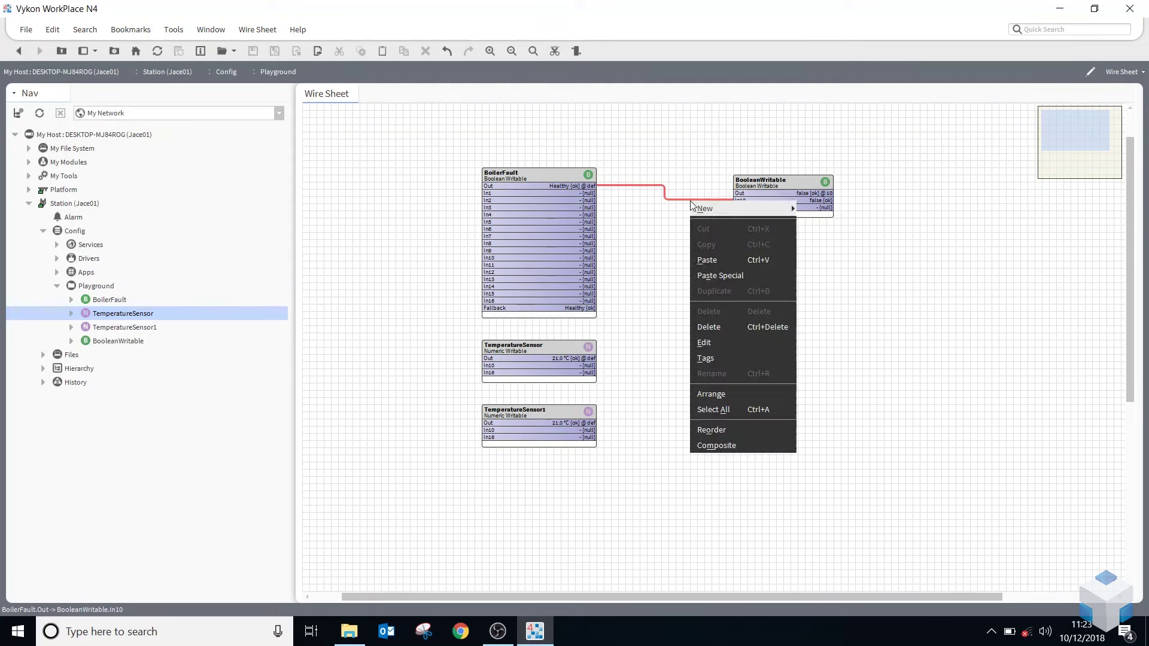
left_click(715, 327)
Step: Duplicate BooleanWritable as BooleanWritable1 and place the copy directly below the original
left_click(783, 198)
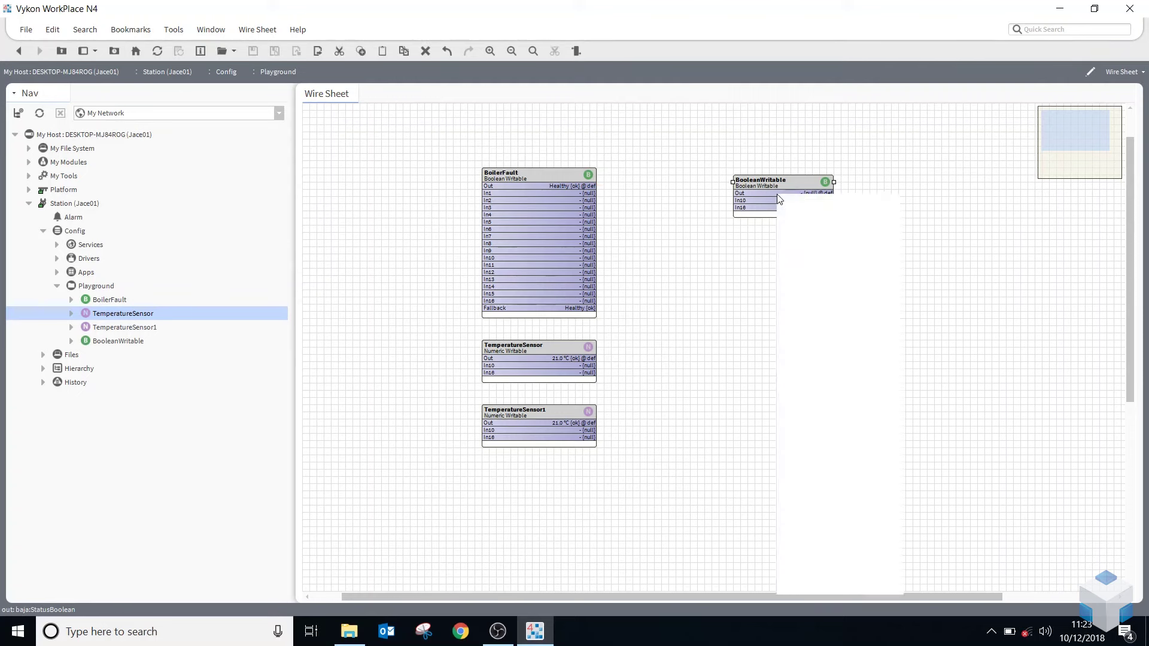
left_click(802, 337)
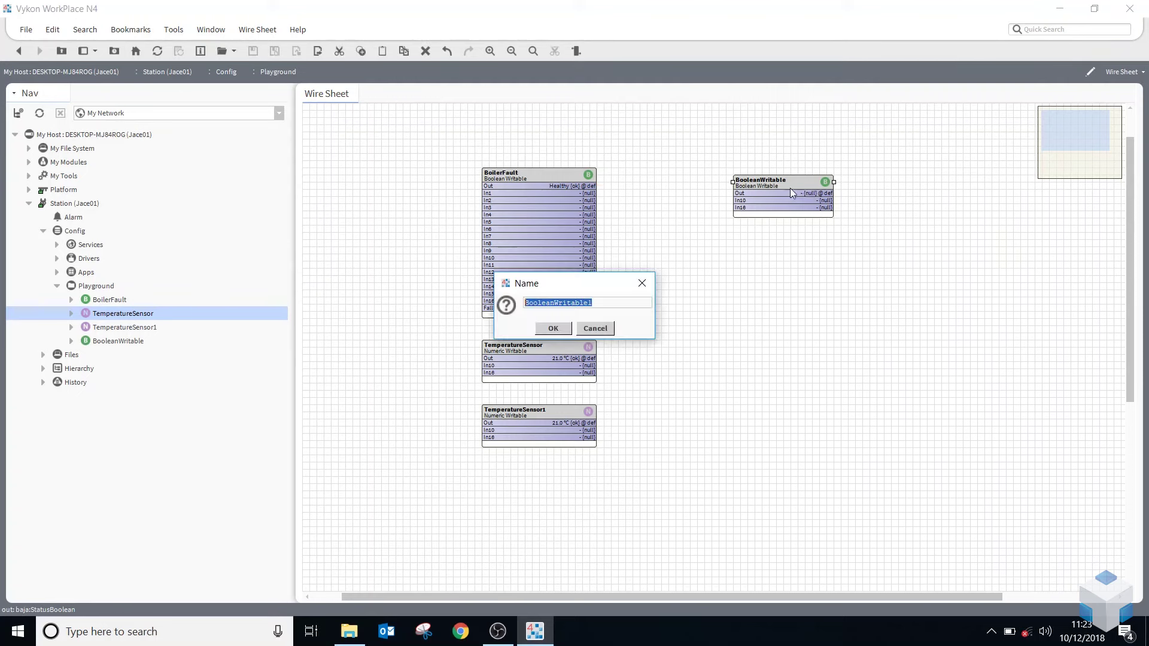
left_click(555, 328)
left_click_drag(781, 189, 775, 238)
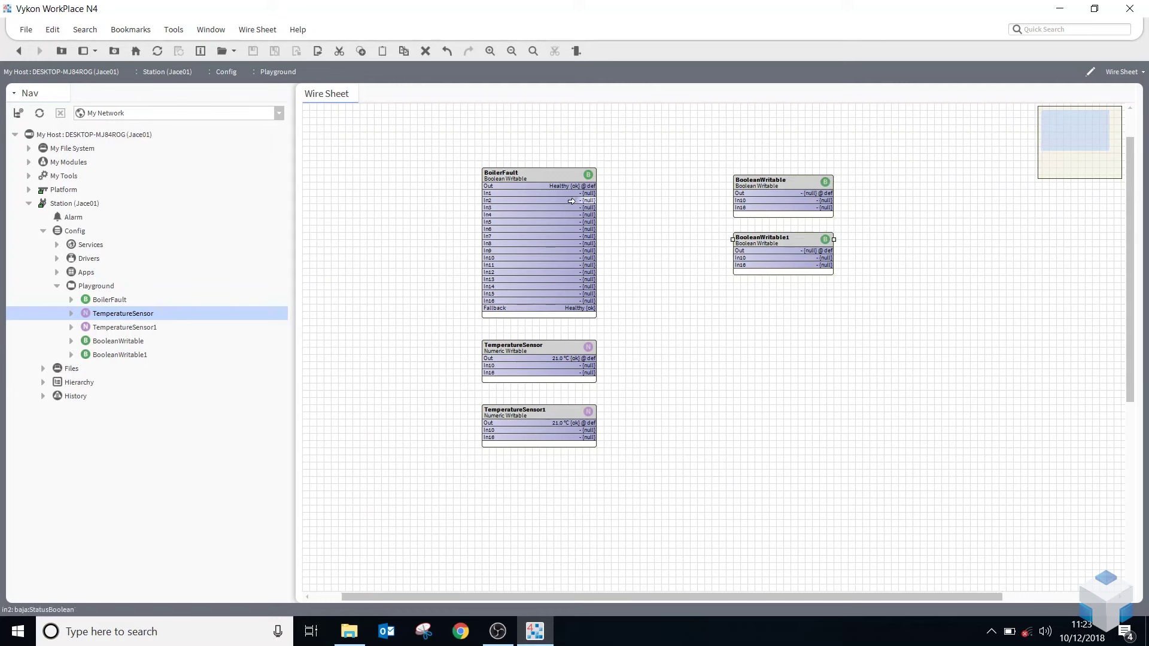
Step: Link BoilerFault to BooleanWritable and BooleanWritable1 together, with Out as the source slot and In10 as the target slot
left_click_drag(710, 161, 887, 310)
right_click(769, 190)
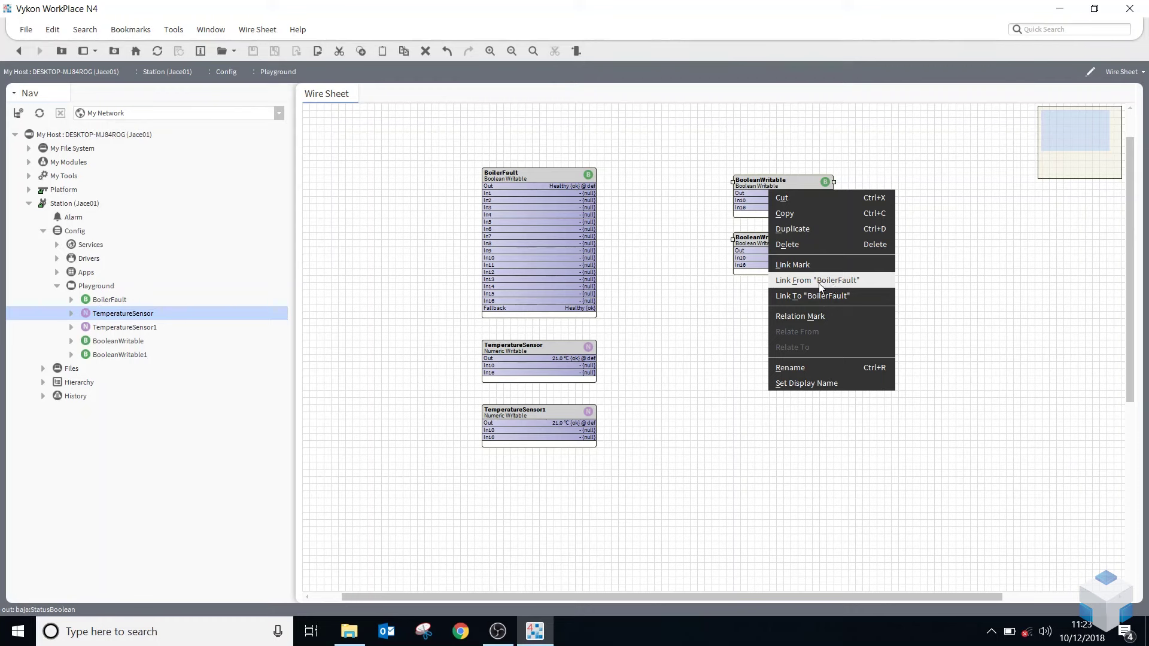
left_click(821, 286)
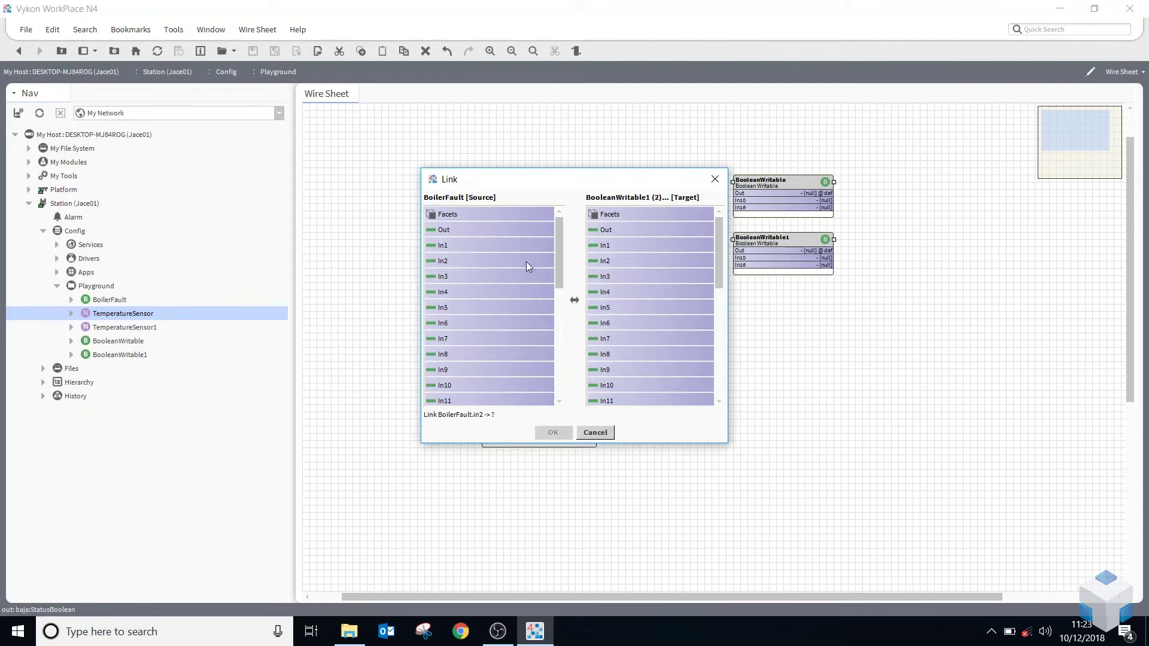
left_click(482, 229)
left_click(649, 369)
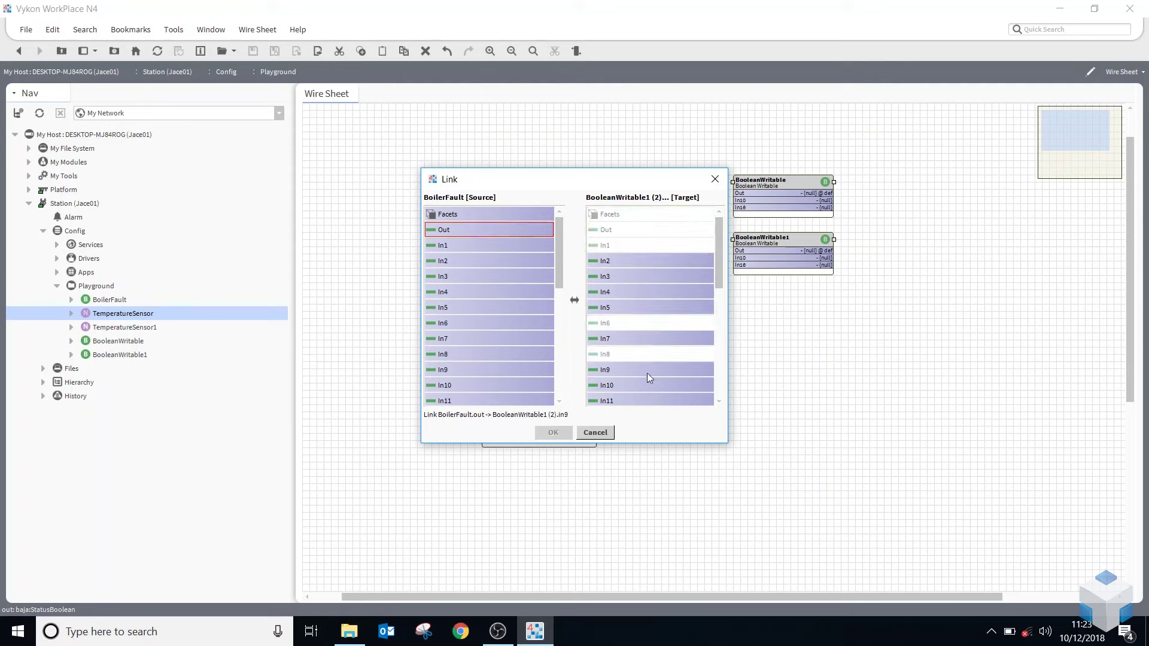
left_click(649, 384)
left_click(552, 431)
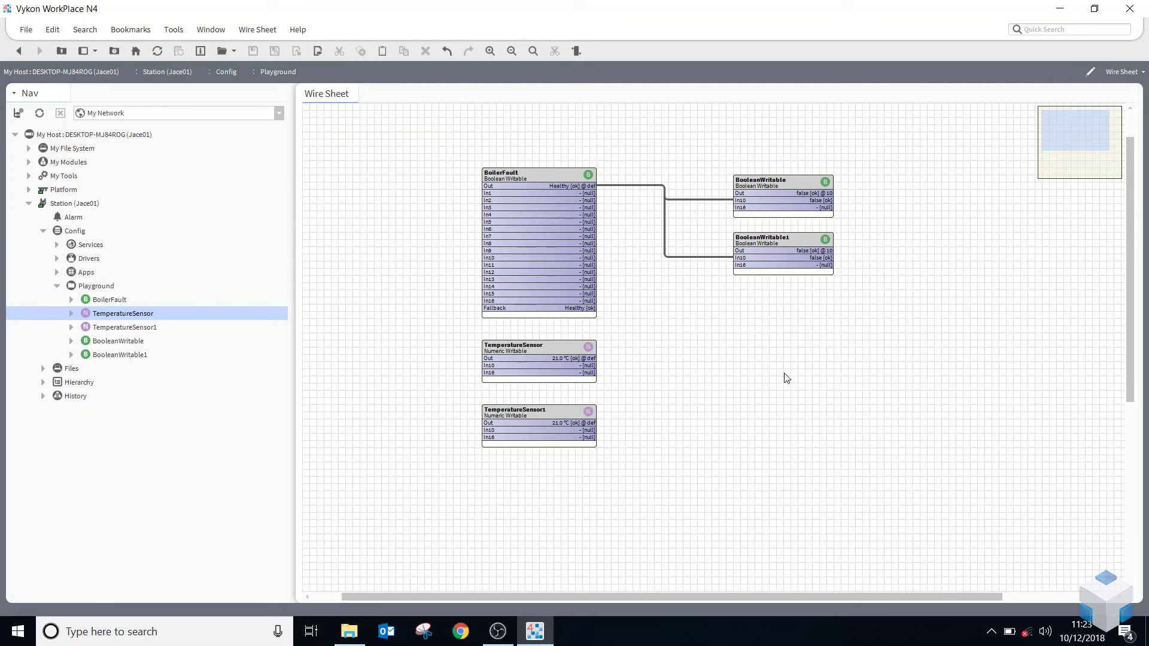
Step: Delete BooleanWritable1 and move BooleanWritable up so its In10 slot lines up with BoilerFault's Out slot
left_click(782, 255)
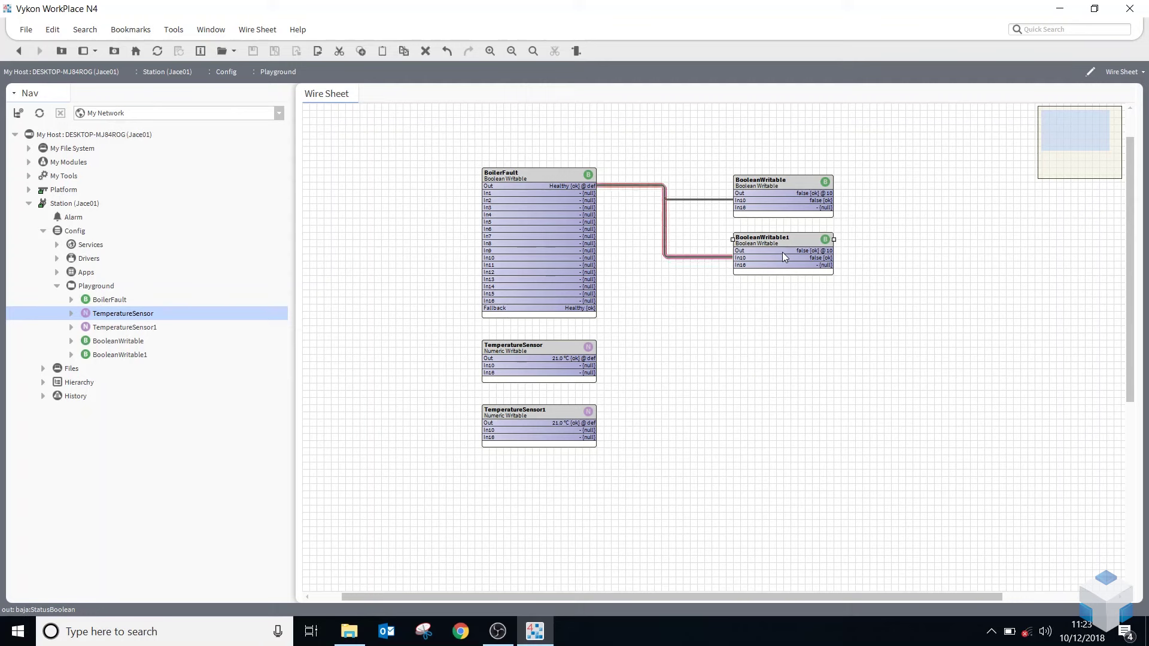
key("Delete")
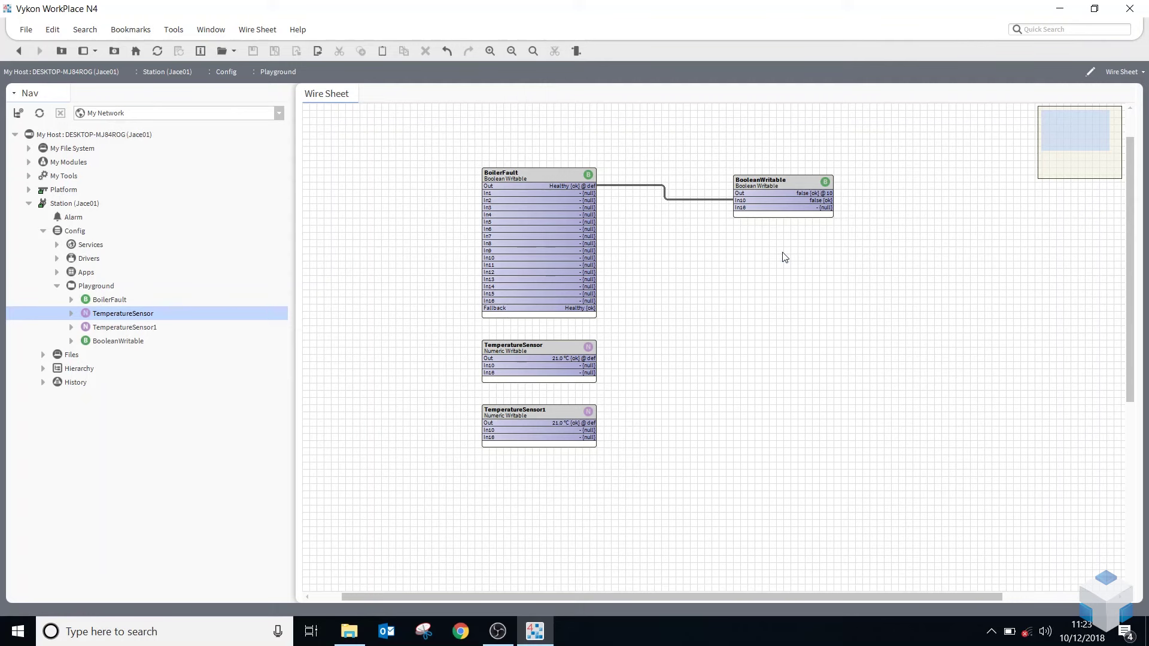
left_click_drag(776, 192, 776, 184)
Step: Copy BooleanWritable and use Paste Special below it to make 4 copies with all links kept
right_click(767, 170)
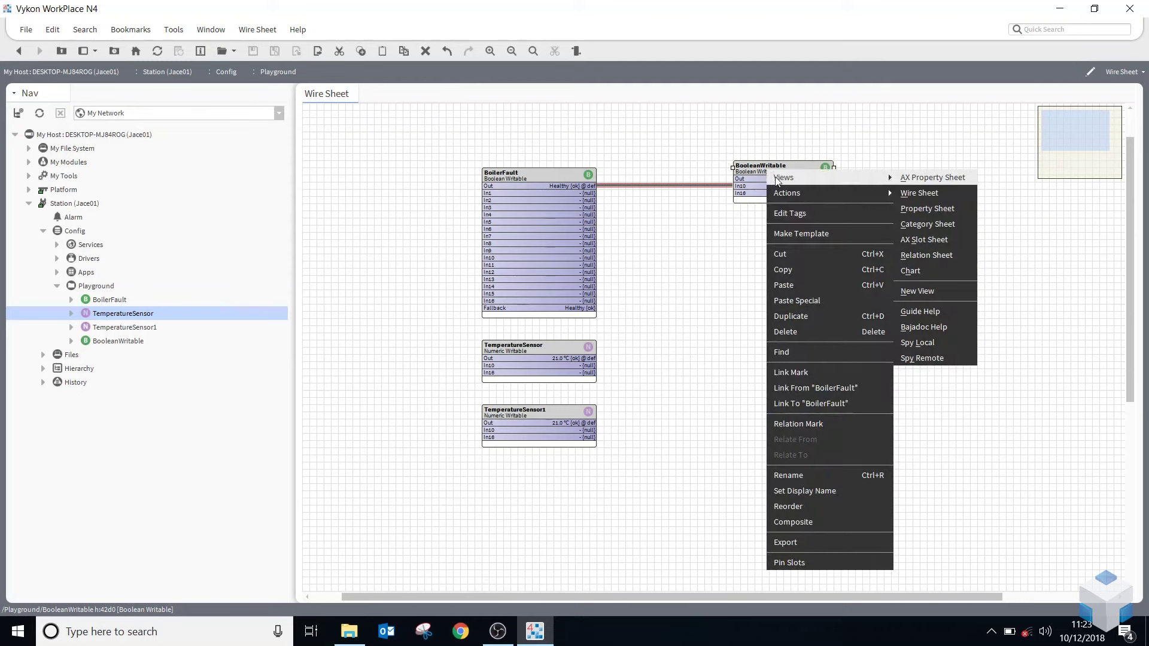
left_click(796, 270)
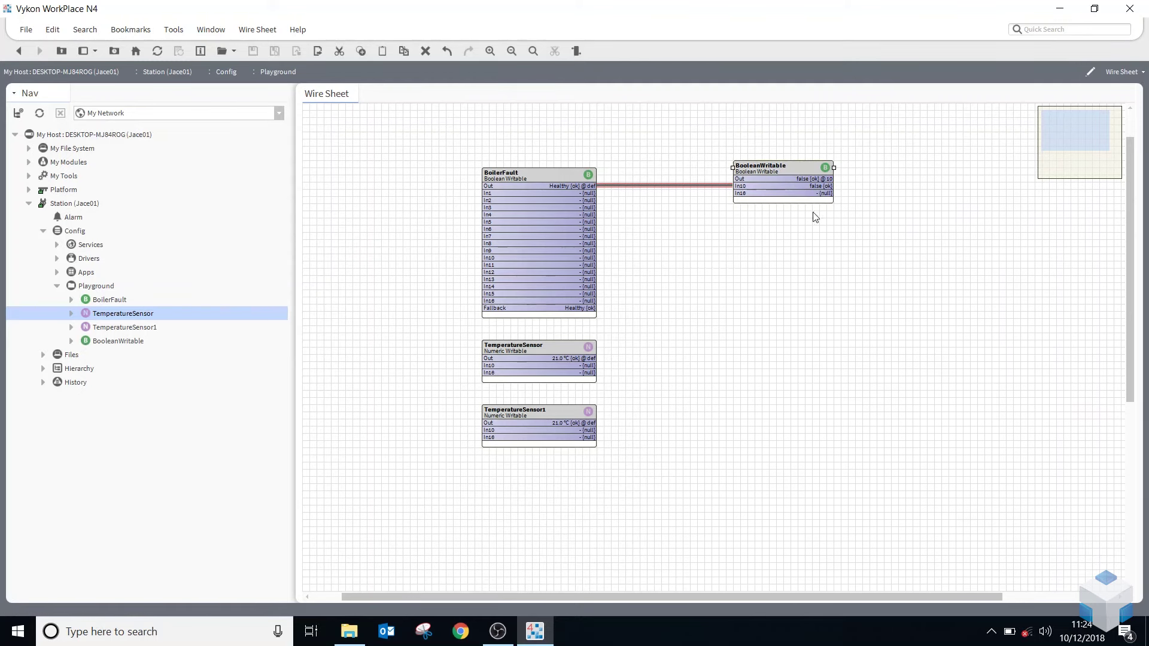
right_click(770, 244)
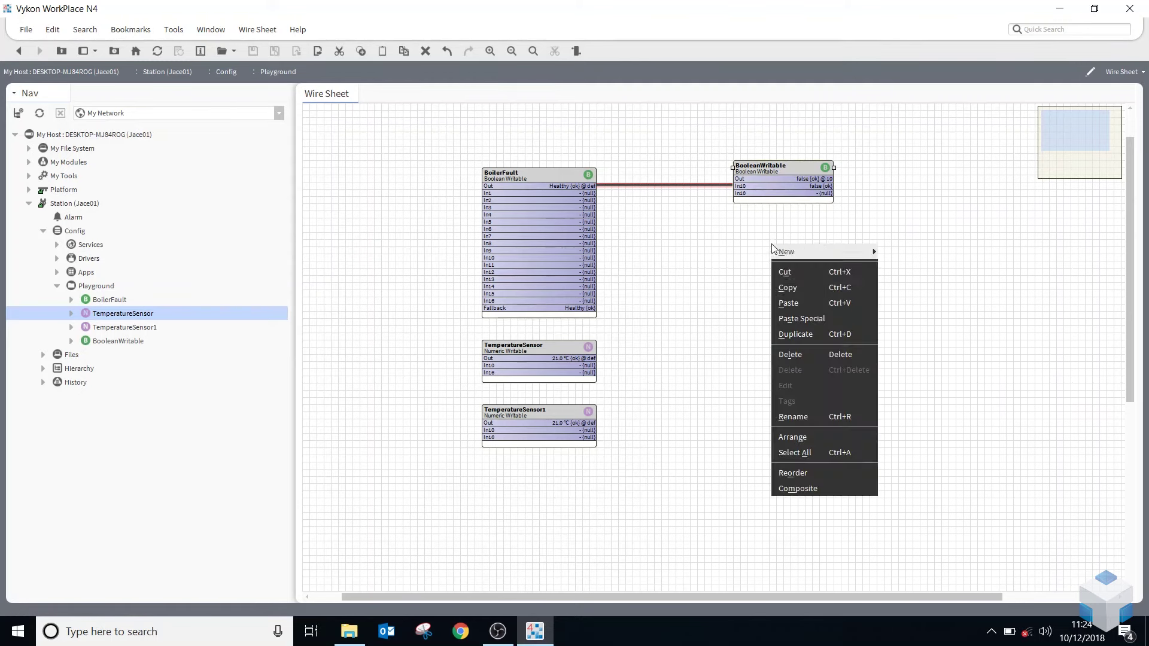
left_click(815, 322)
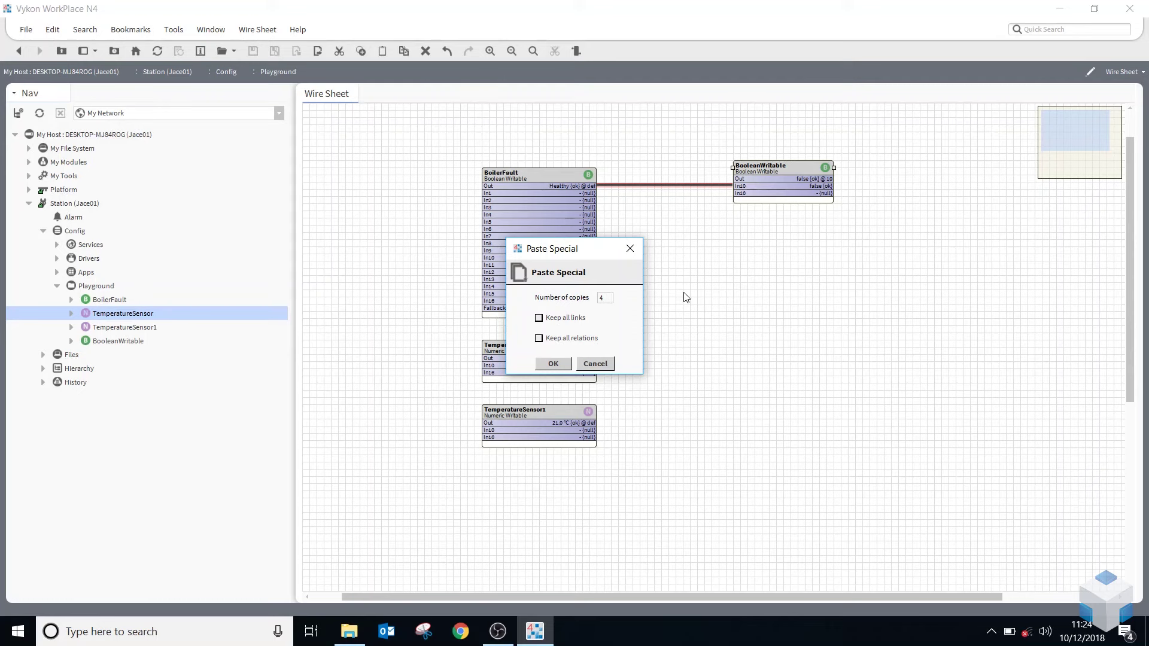
left_click(539, 320)
left_click(553, 364)
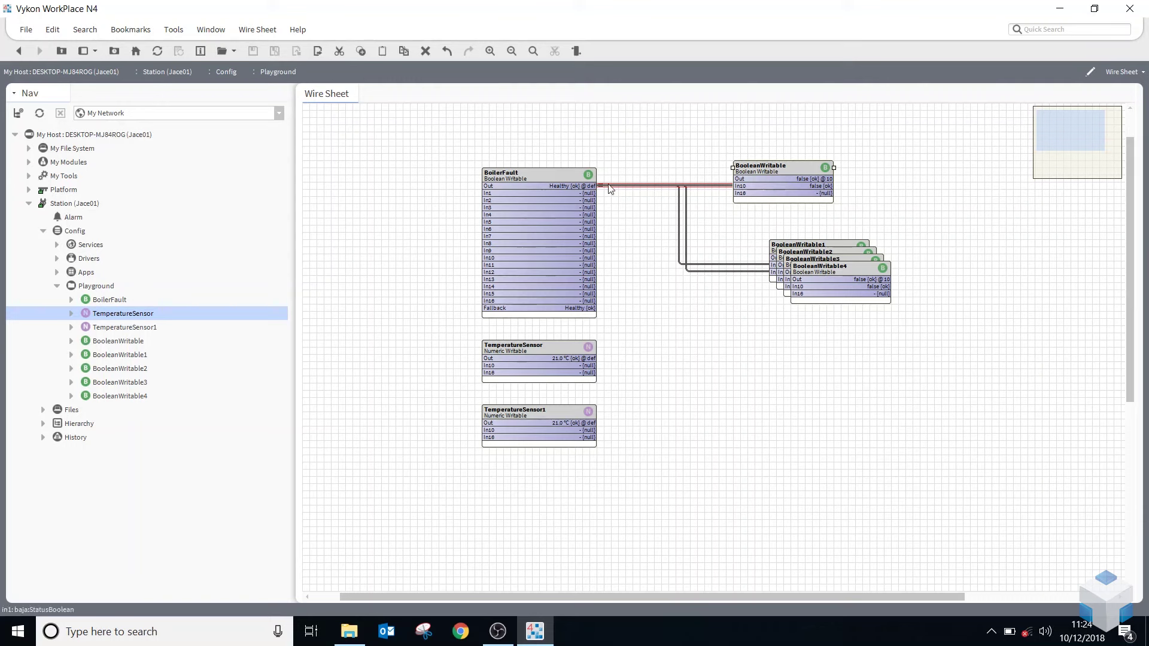
Step: Arrange BooleanWritable1 to BooleanWritable4 in an evenly spaced column directly beneath BooleanWritable
left_click_drag(828, 264, 807, 349)
left_click_drag(800, 292, 792, 343)
left_click_drag(796, 240, 756, 216)
left_click_drag(849, 255, 801, 273)
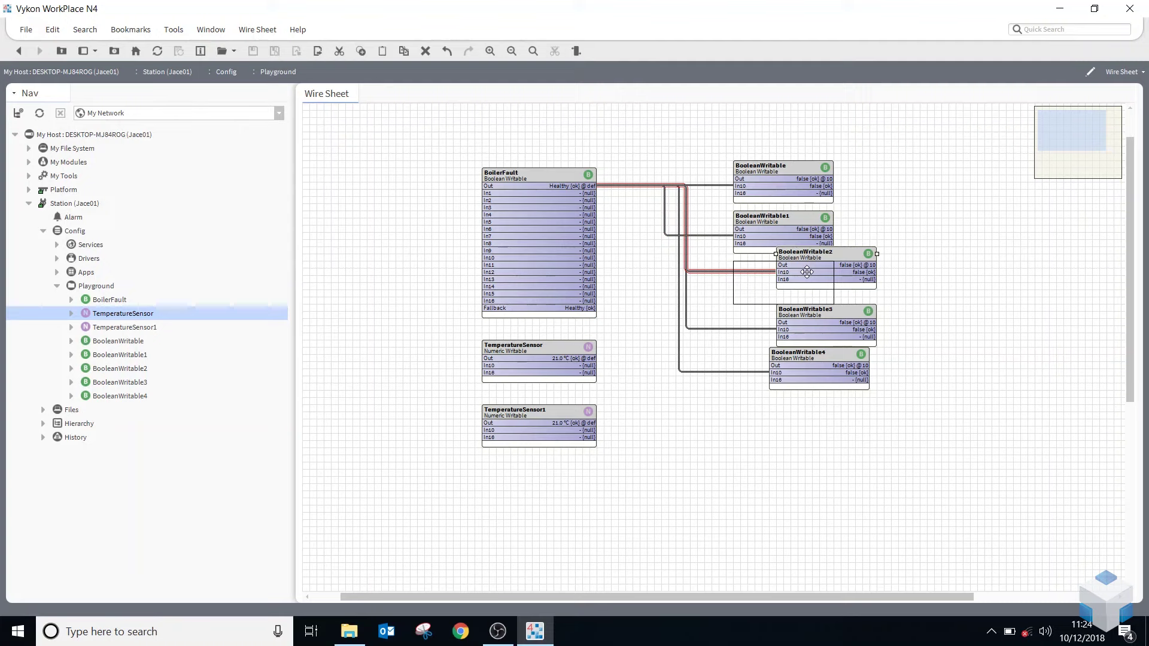
left_click_drag(826, 316, 783, 323)
left_click_drag(807, 380, 771, 395)
left_click(895, 442)
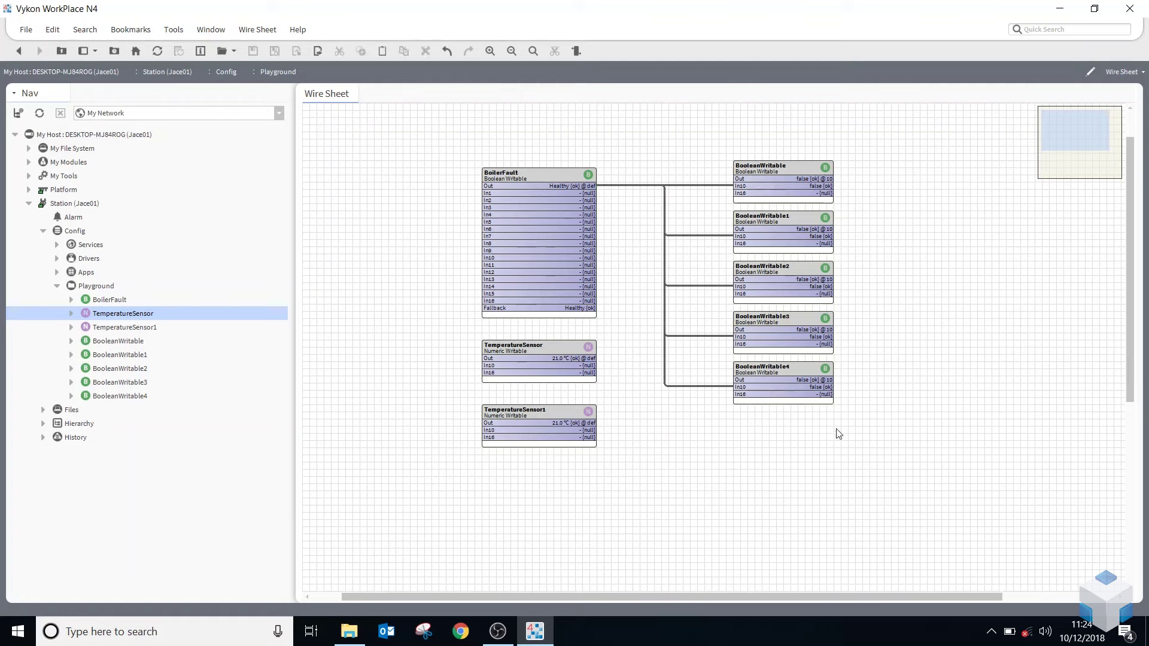
Step: Move the five BooleanWritable blocks slightly up together and both temperature sensor blocks further down below BoilerFault
left_click_drag(721, 143, 876, 451)
left_click_drag(773, 166, 780, 137)
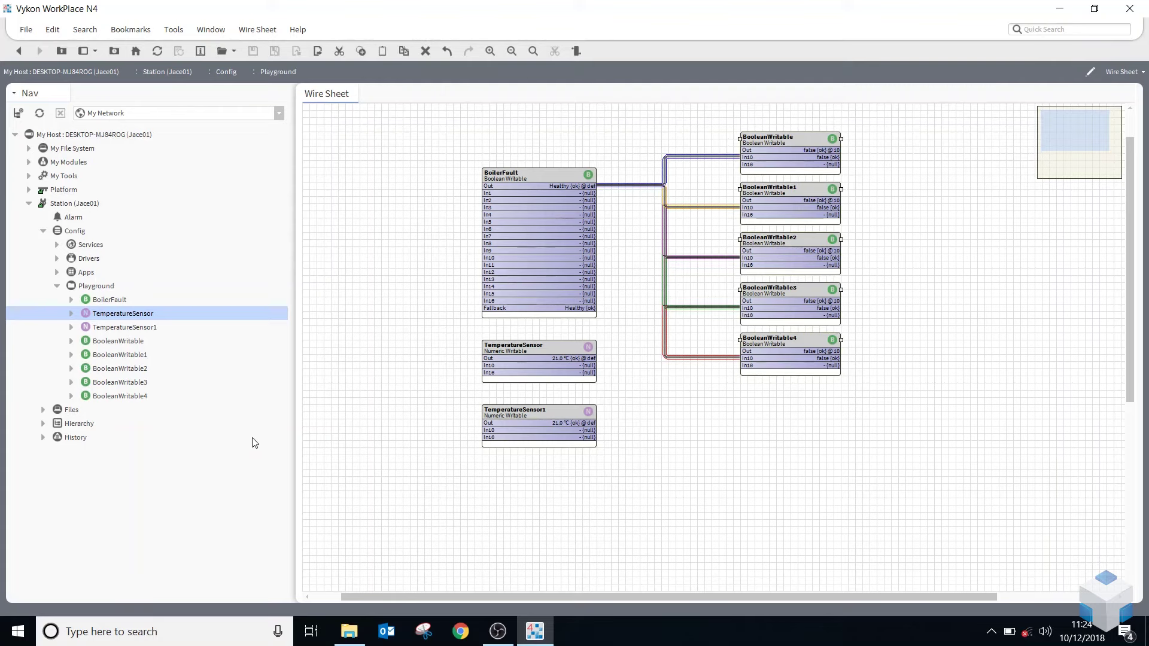
mouse_move(608, 461)
left_mouse_down()
mouse_move(480, 338)
mouse_move(449, 328)
left_mouse_up()
left_click_drag(501, 359, 499, 415)
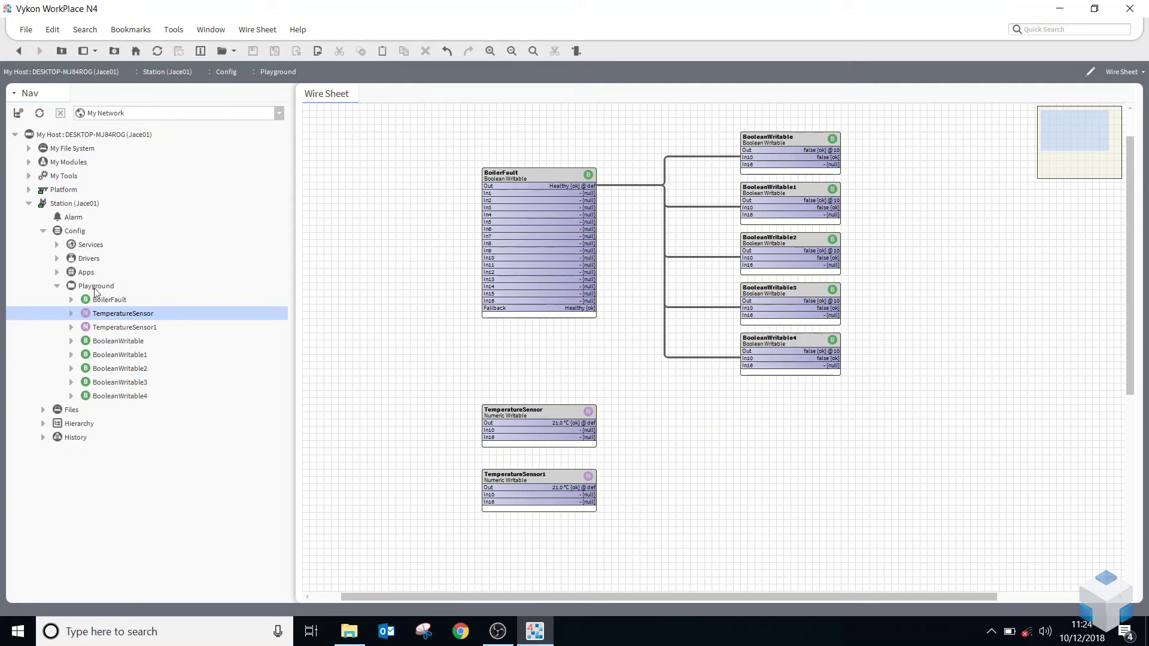
Step: Collapse the Config and Station branches in the navigation tree and show the Palette side bar
left_click(44, 231)
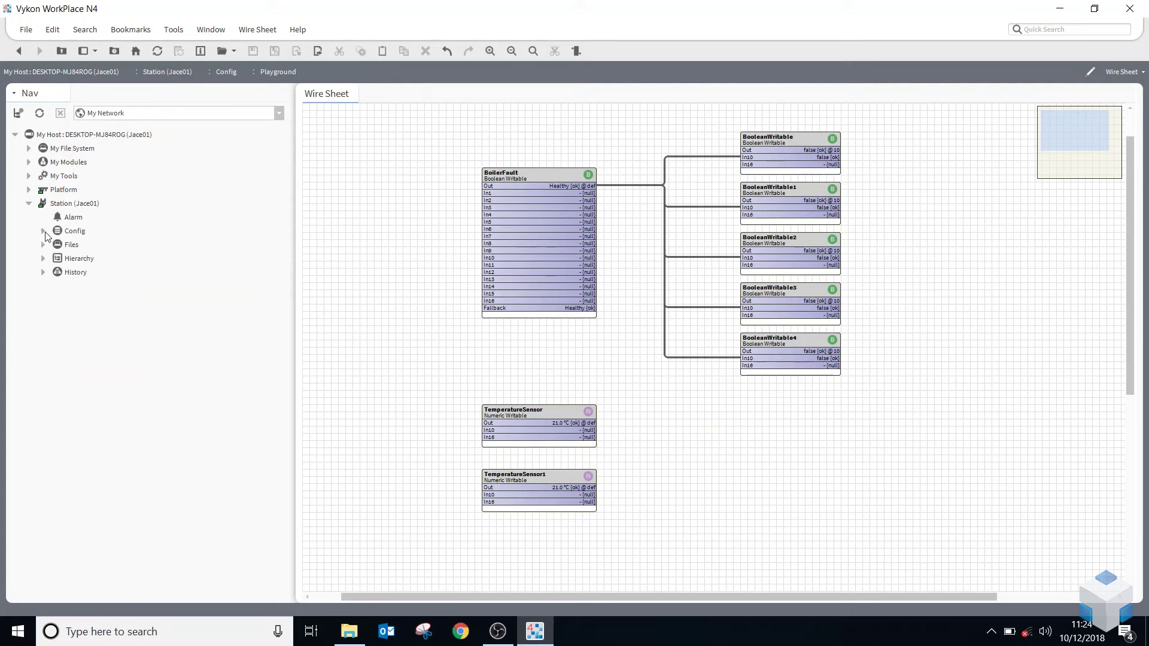
left_click(28, 204)
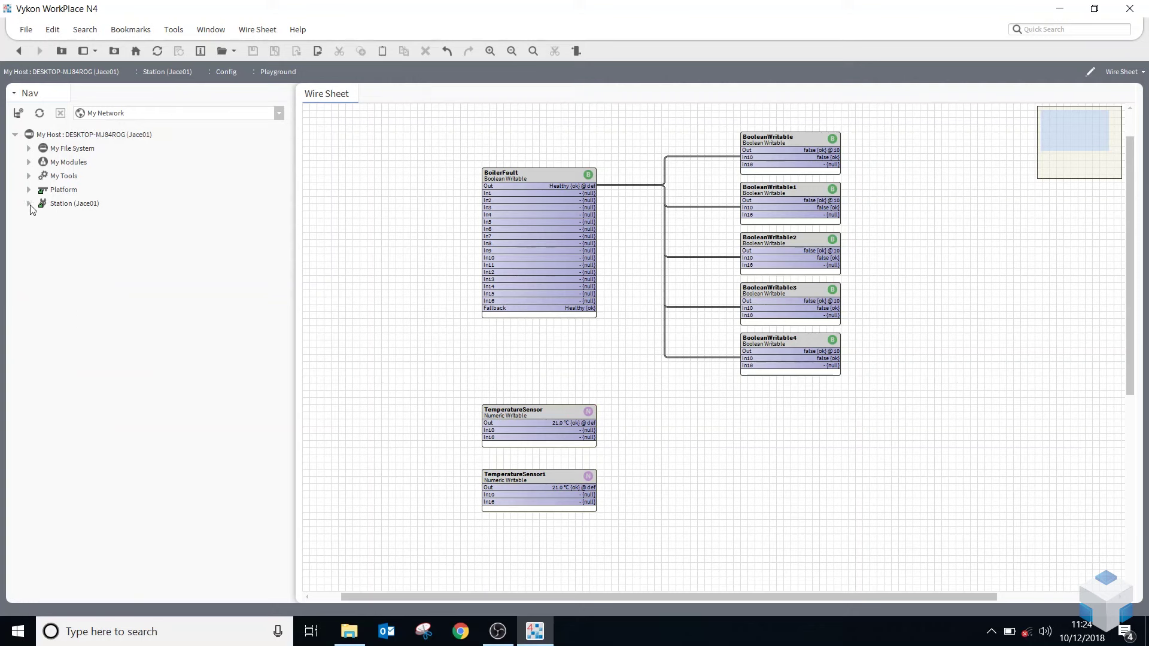
left_click(98, 55)
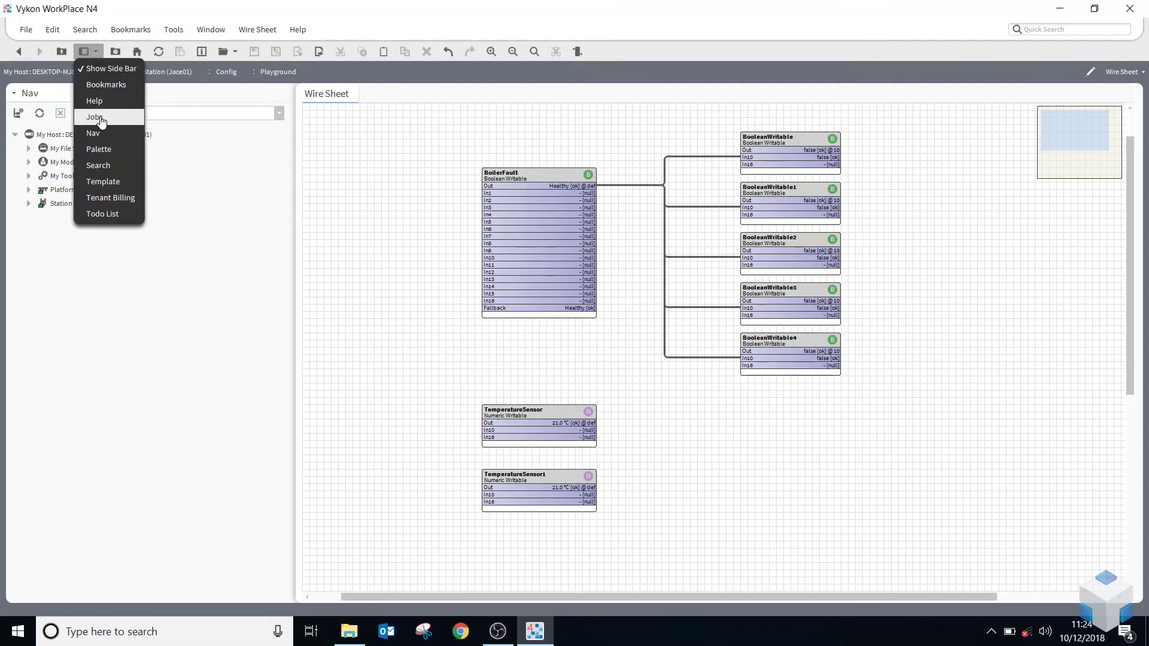
left_click(108, 151)
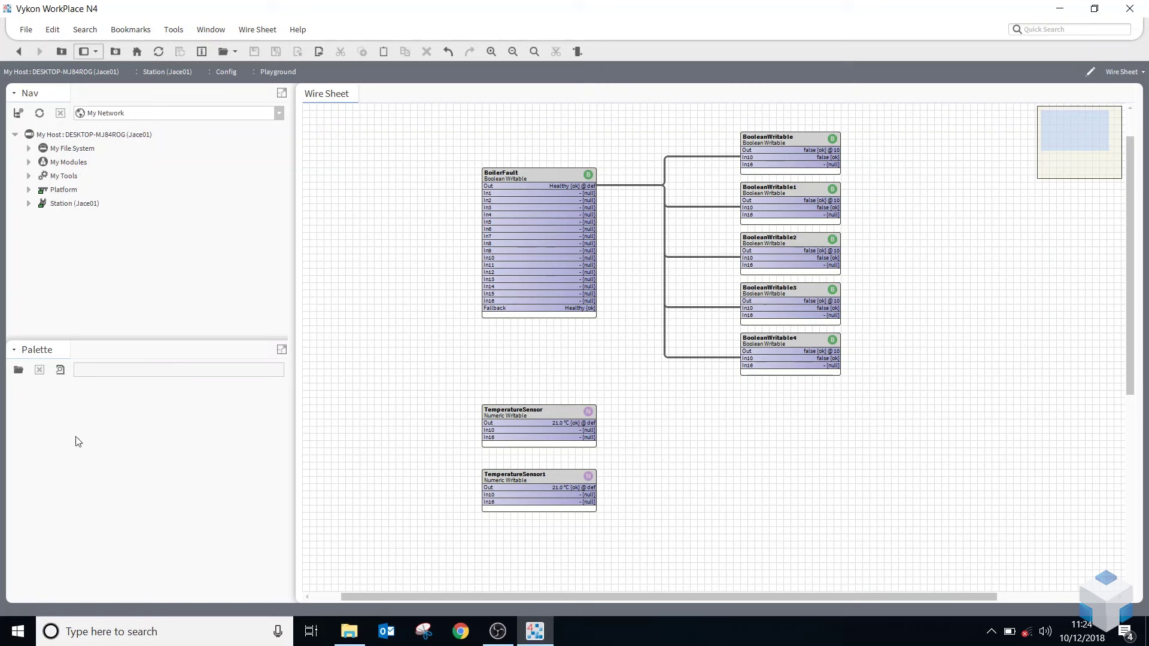
Step: Filter the available palettes by "kit", open the kitControl palette and enlarge the palette area
left_click(23, 374)
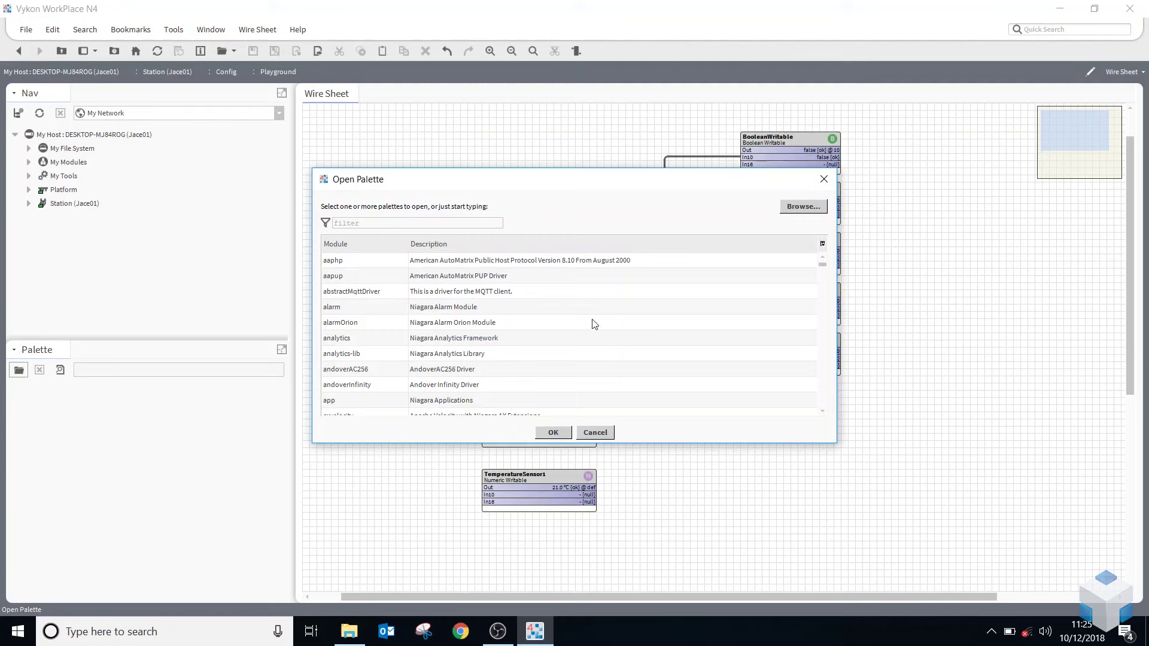
mouse_move(824, 270)
left_mouse_down()
mouse_move(831, 406)
mouse_move(833, 258)
left_mouse_up()
type("kit")
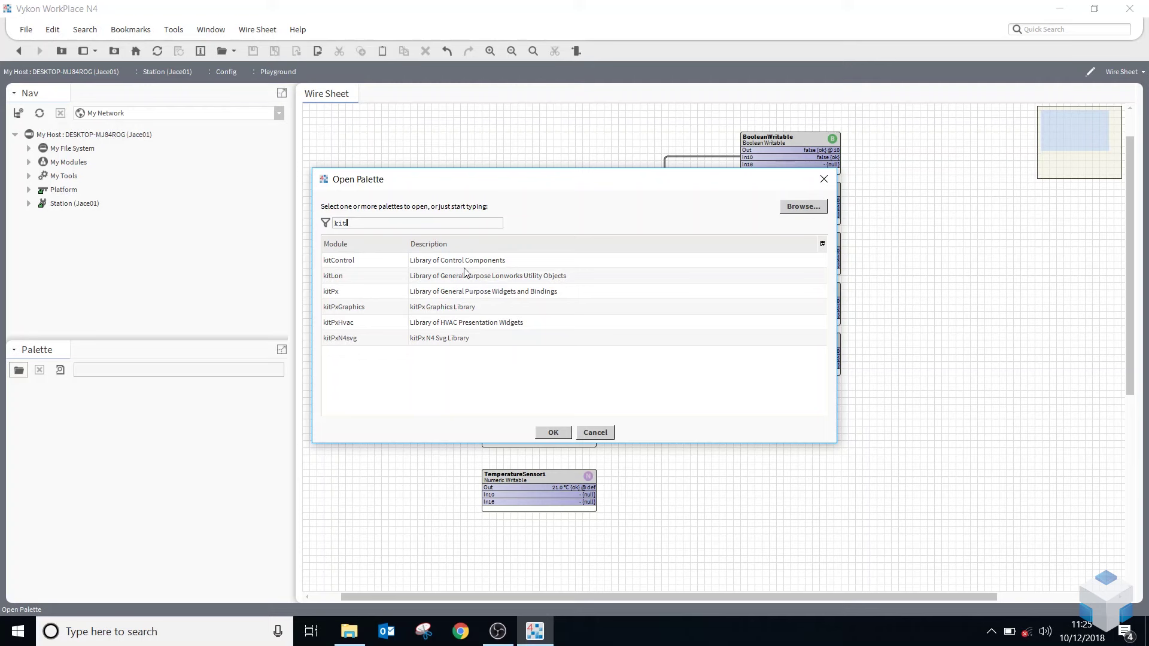
double_click(338, 262)
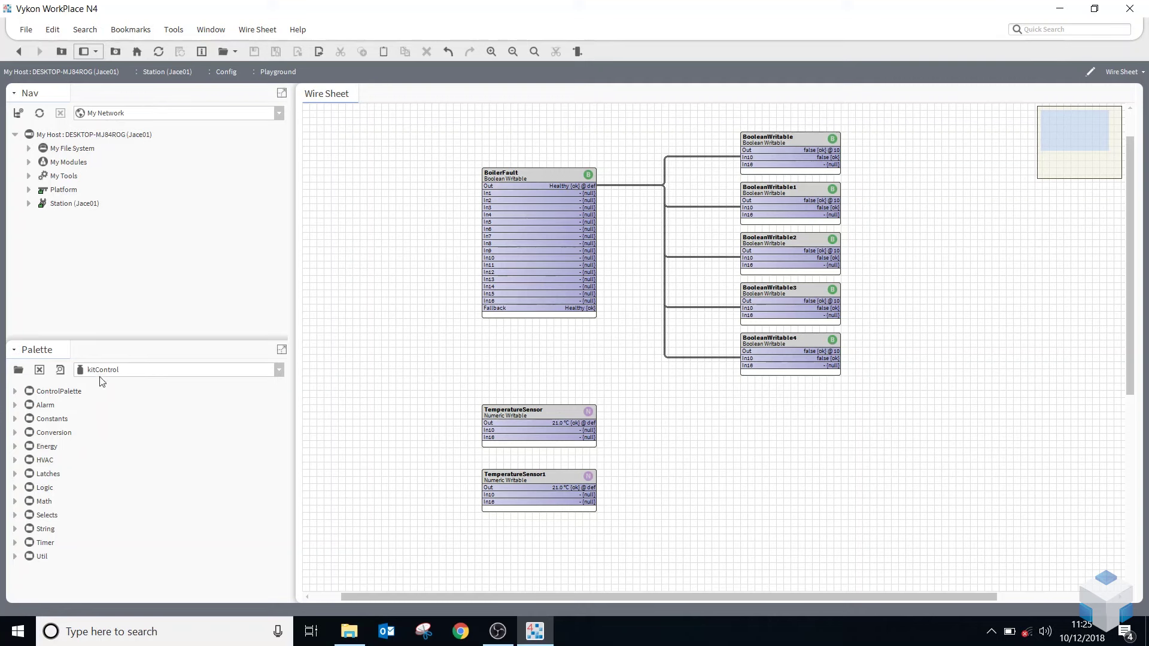
left_click_drag(151, 280, 160, 220)
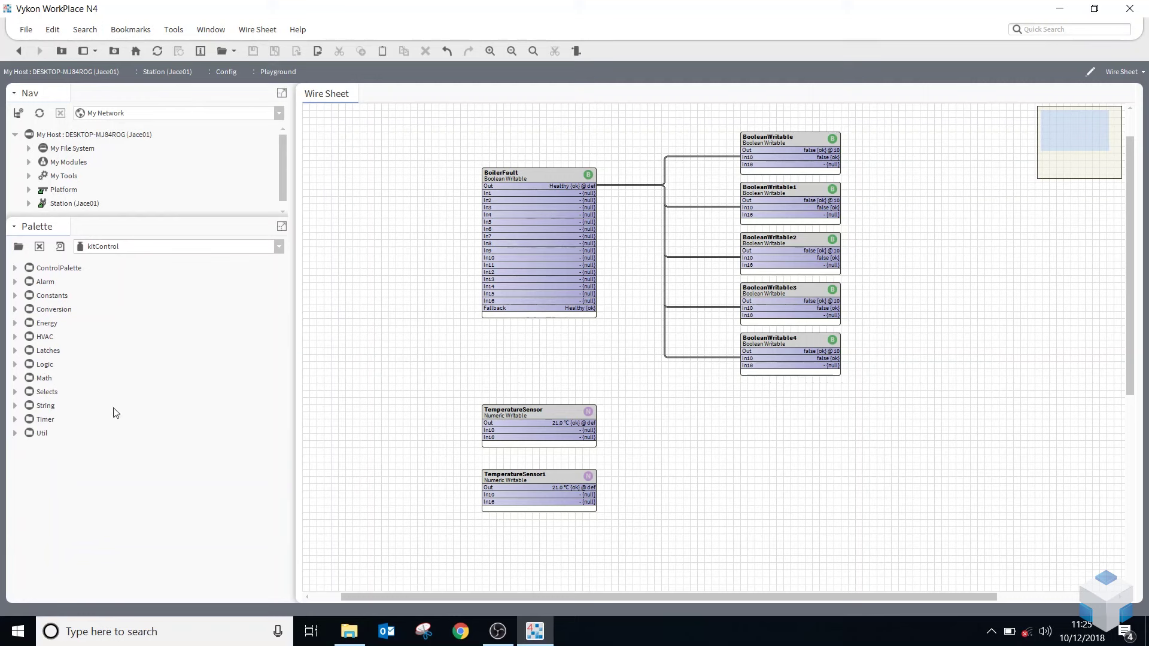
Step: Set the default value of TemperatureSensor1 to 25 °C
right_click(542, 480)
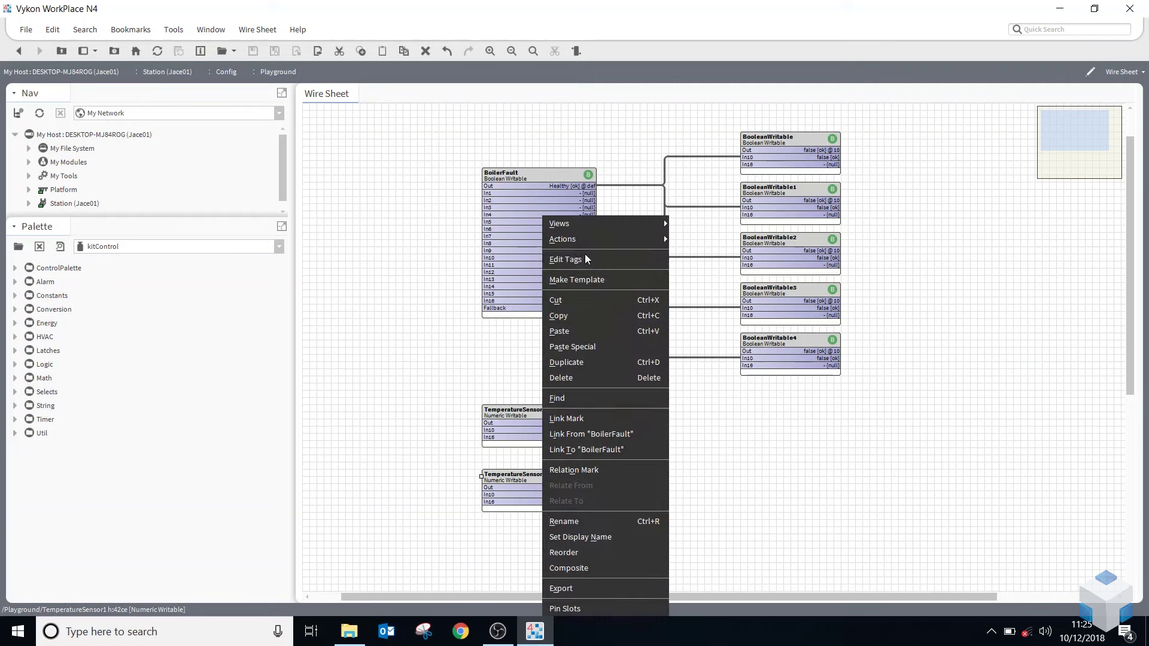
mouse_move(592, 238)
left_click(682, 301)
type("25")
left_click(570, 327)
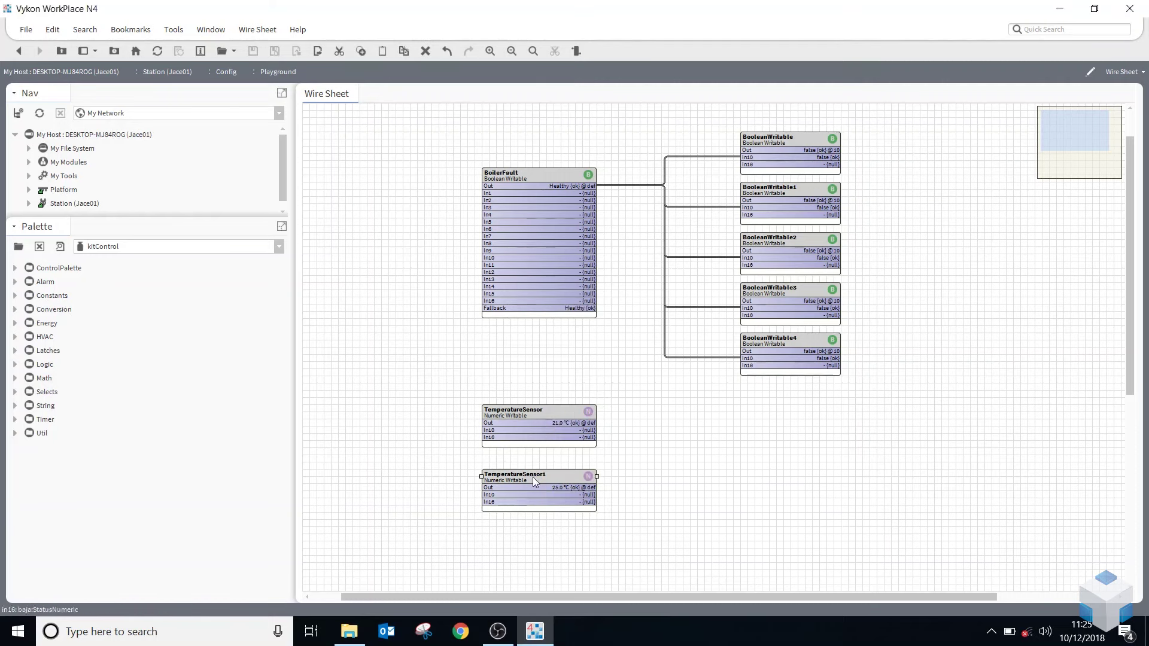
Step: Add an Average block from kitControl's Math folder beside the temperature sensors, keeping its default name, and return to the Playground wire sheet
left_click(16, 379)
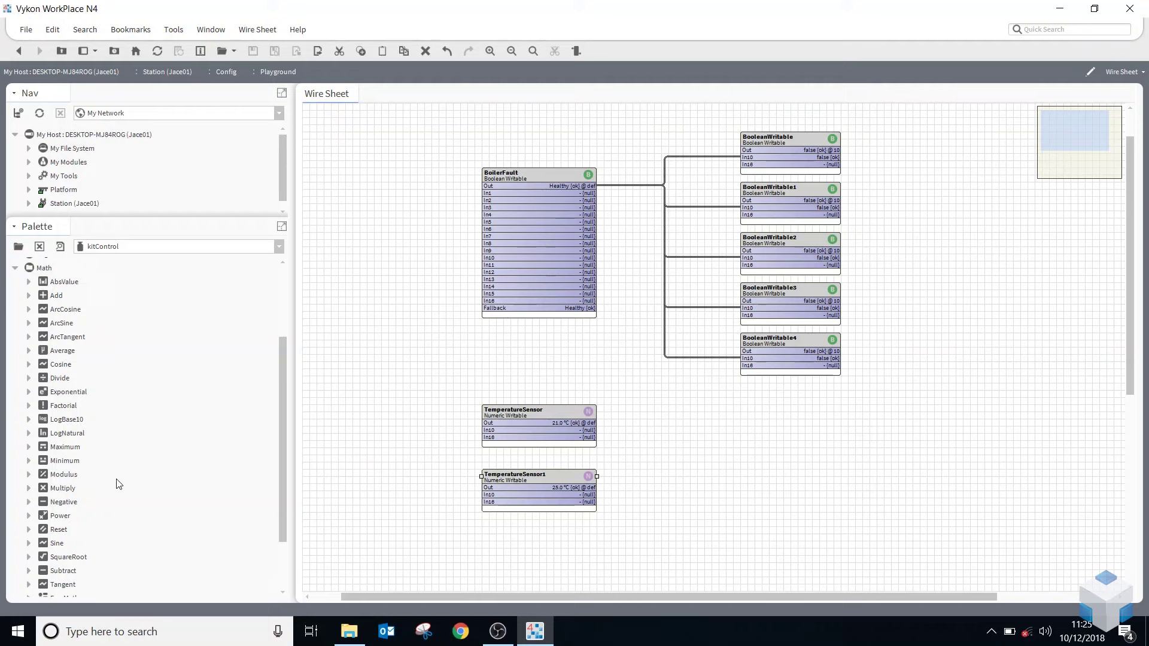
left_click_drag(52, 353, 558, 399)
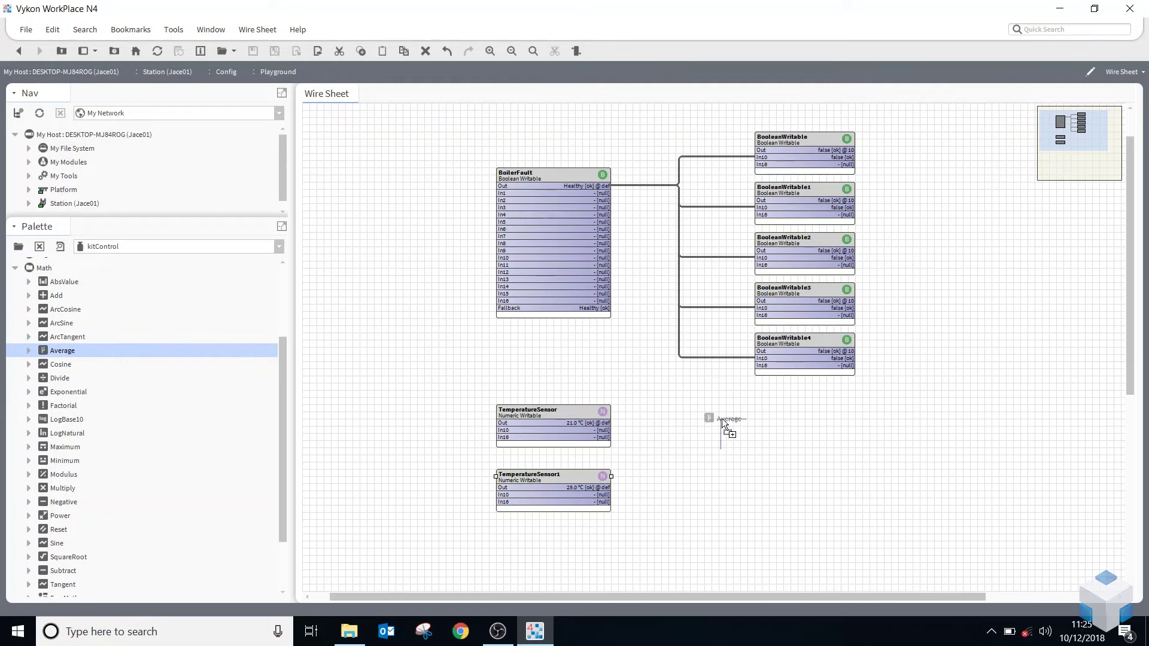
left_click_drag(721, 418, 723, 418)
left_click(564, 332)
double_click(62, 351)
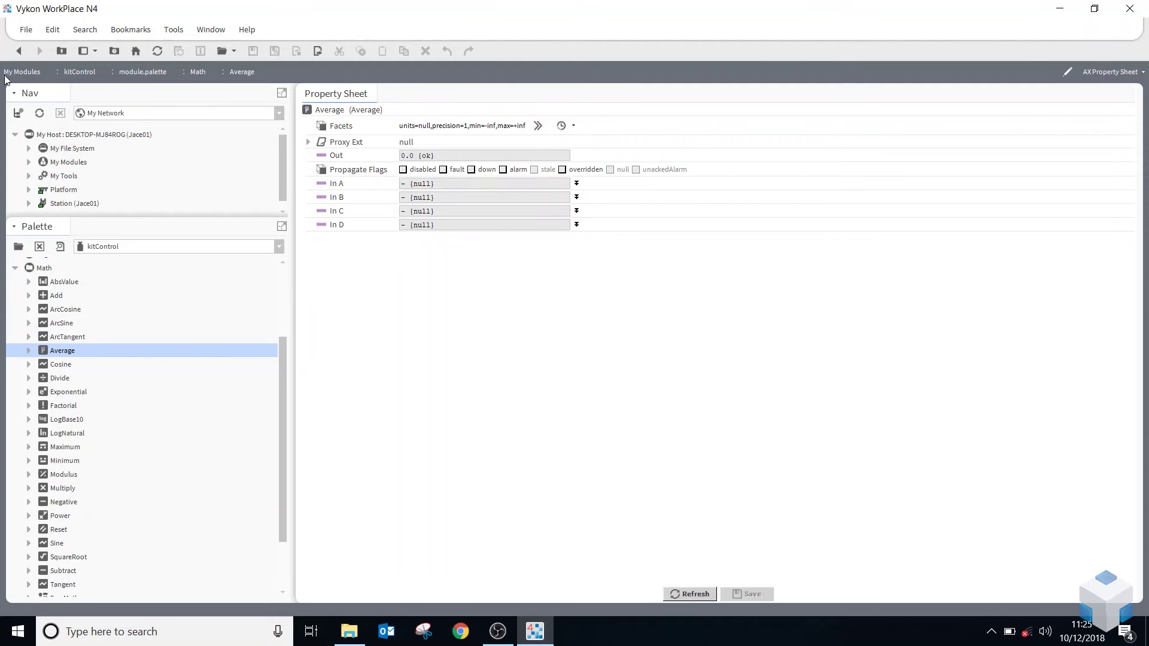
left_click(20, 54)
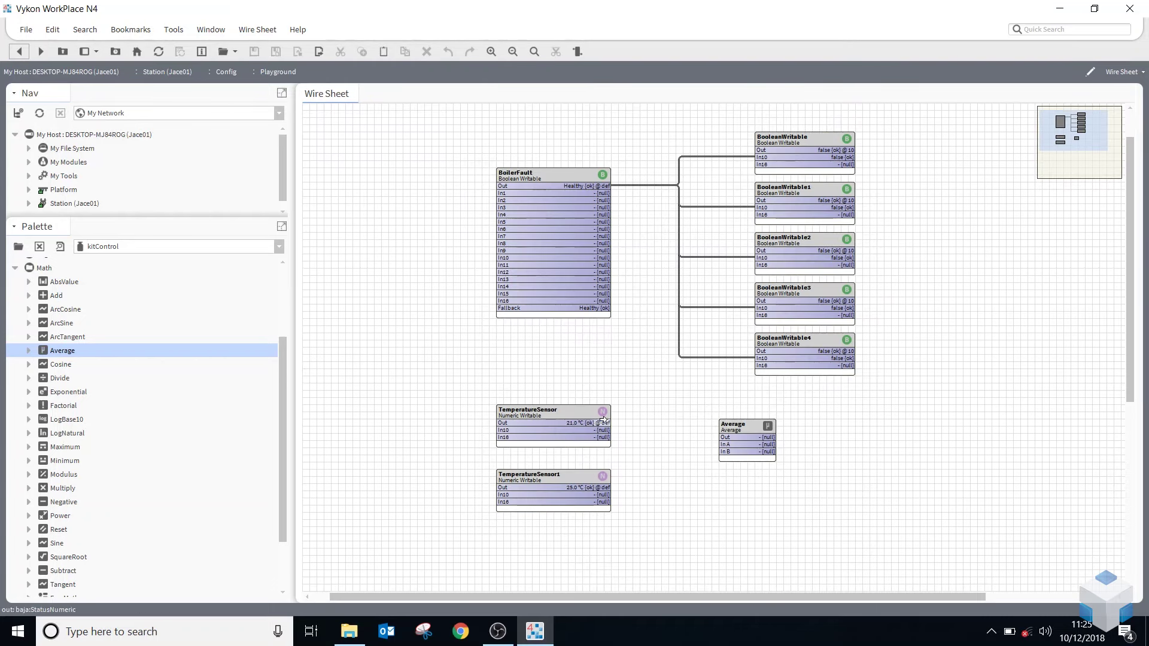
Step: Link the Out slot of TemperatureSensor to In A and that of TemperatureSensor1 to In B of the Average block
left_click_drag(605, 423, 720, 445)
left_click_drag(605, 487, 722, 452)
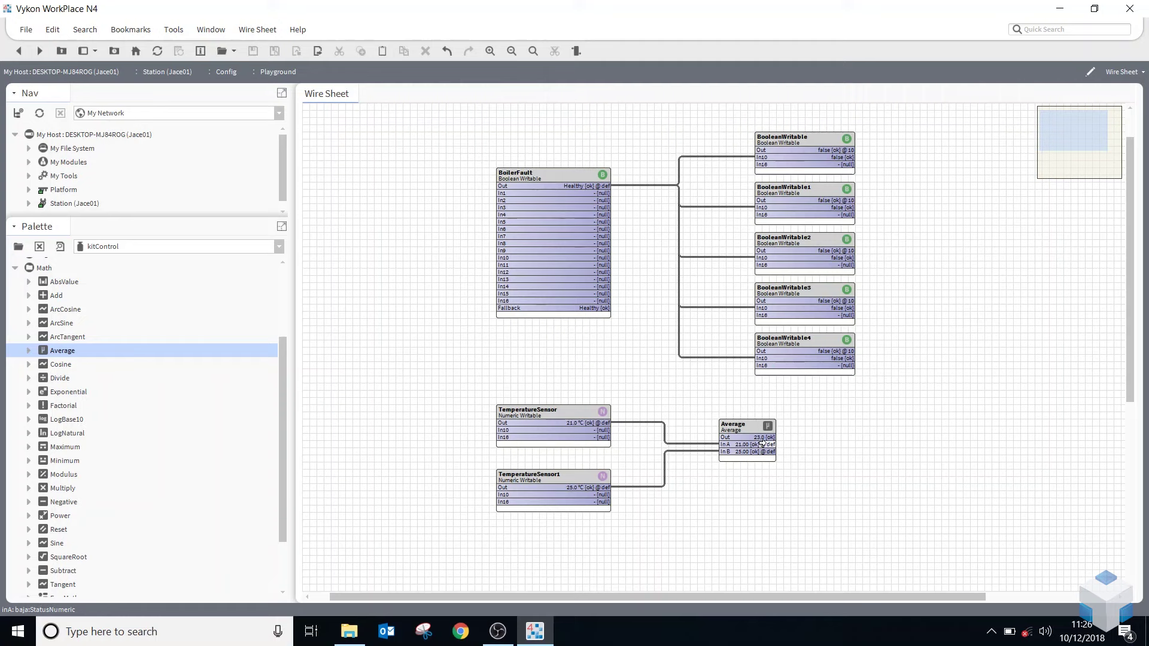
Step: Apply the recent °C facets with precision 1 to the Average block, save them and return to the wire sheet
double_click(728, 440)
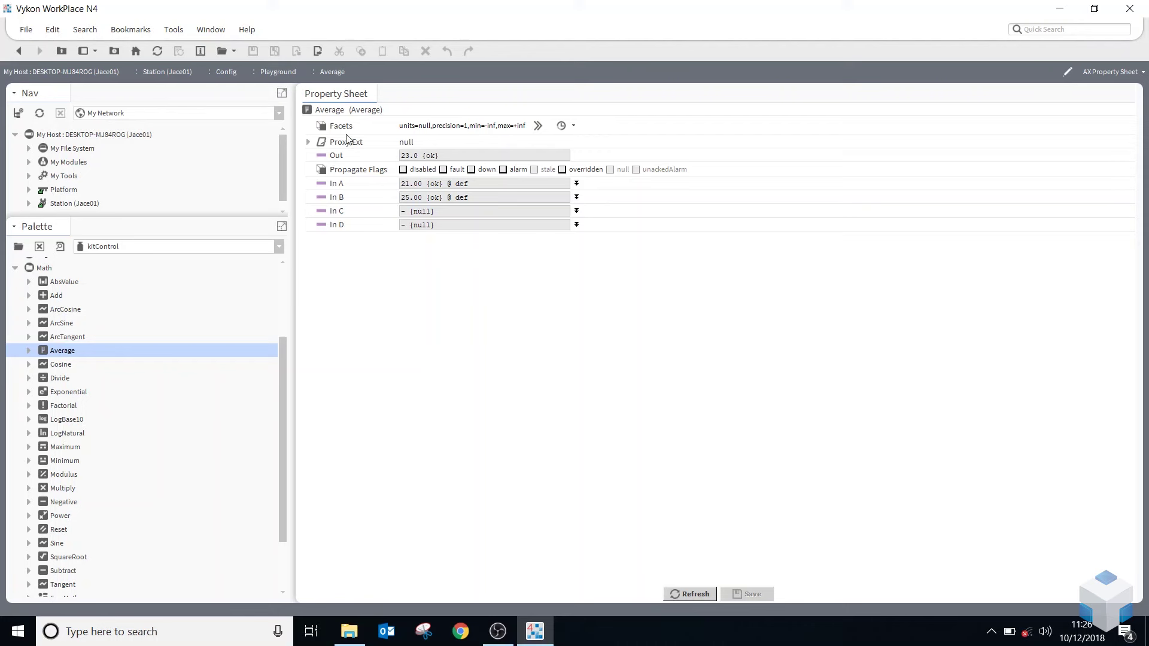
left_click(569, 126)
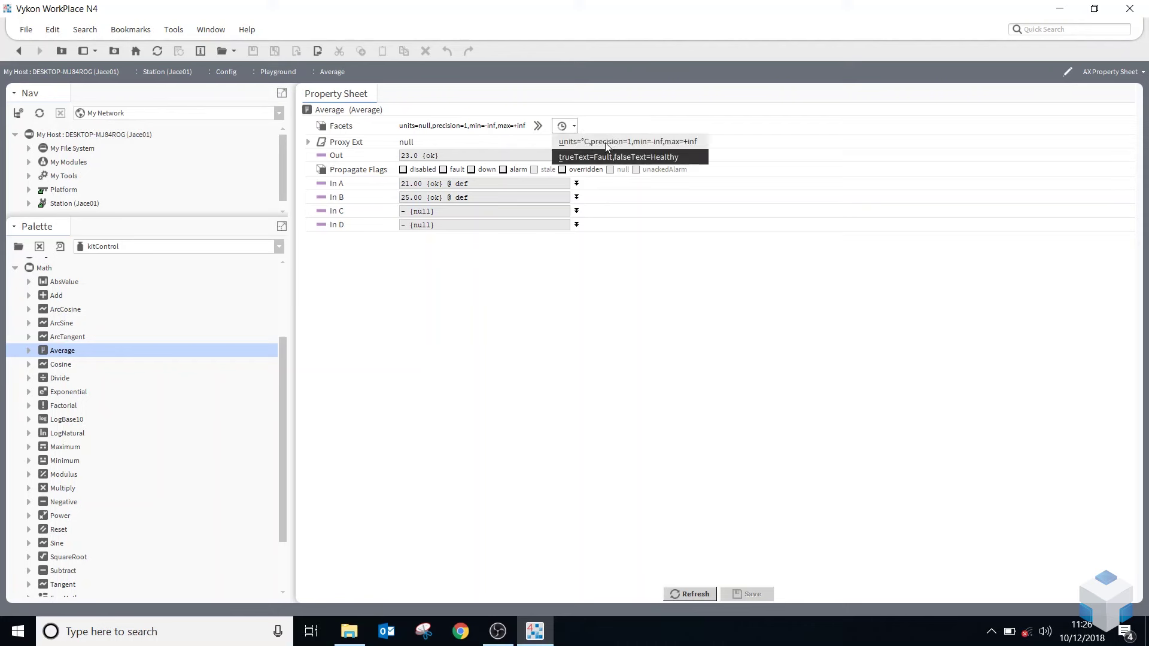
left_click(606, 142)
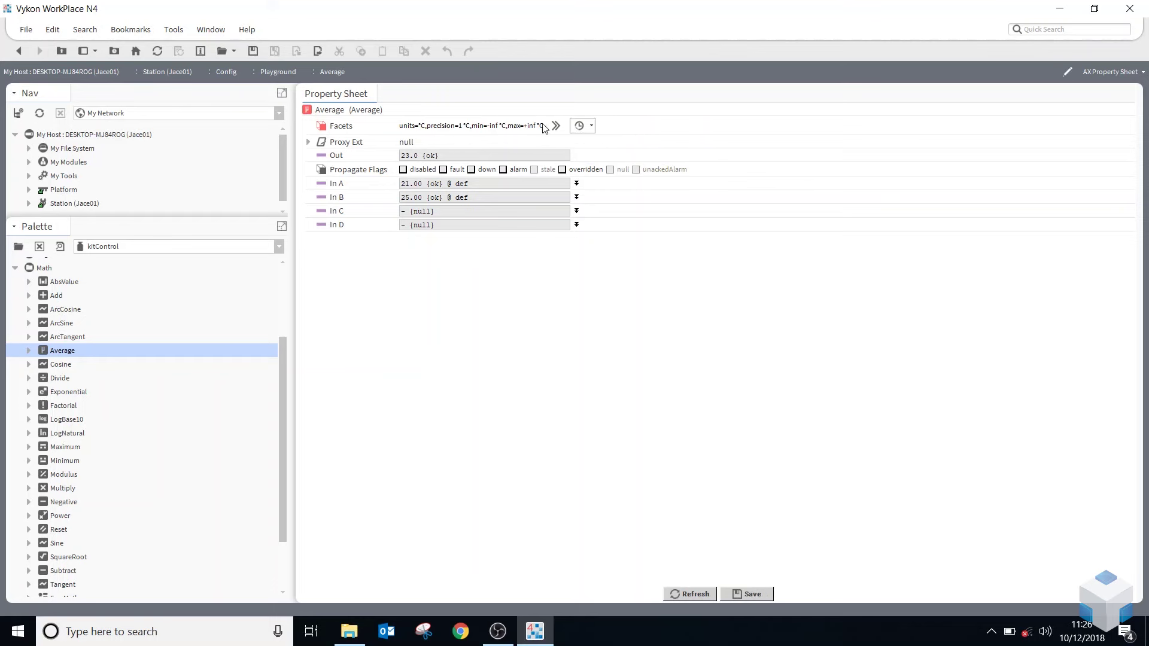
left_click(742, 593)
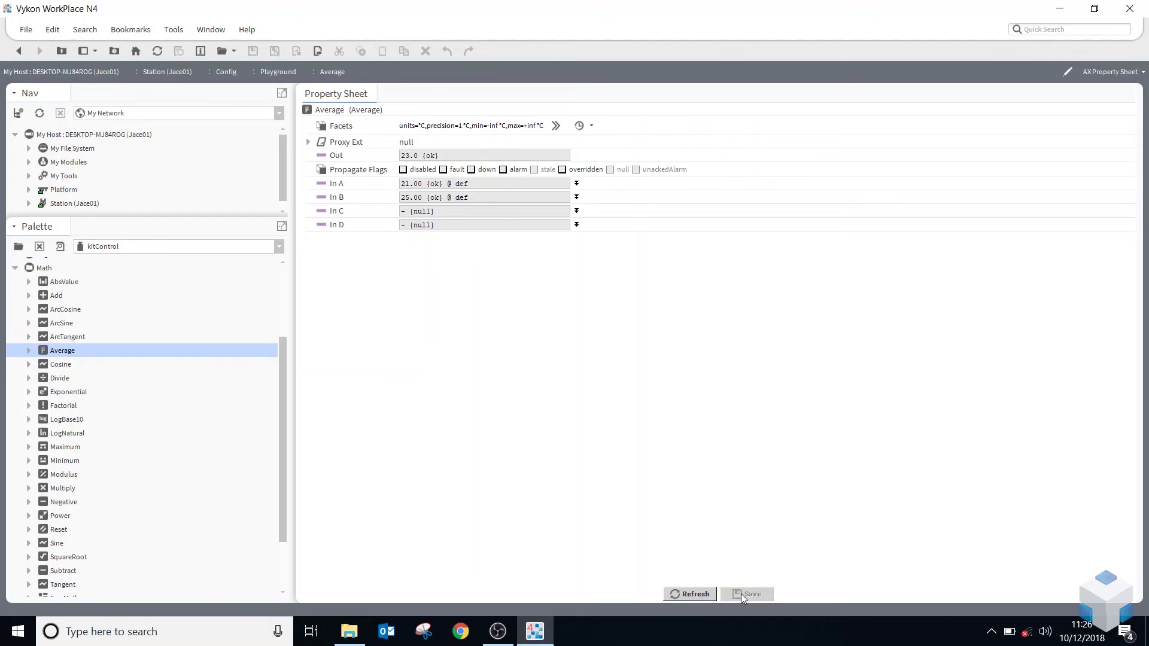
left_click(19, 53)
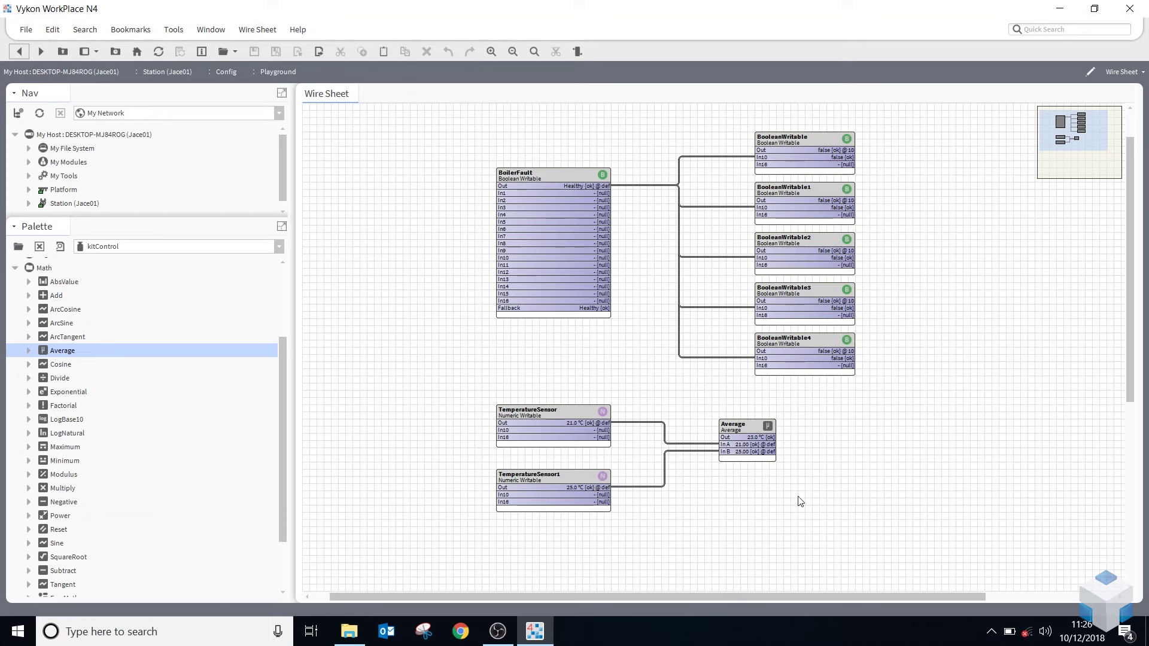
scroll(816, 529, "up", 2)
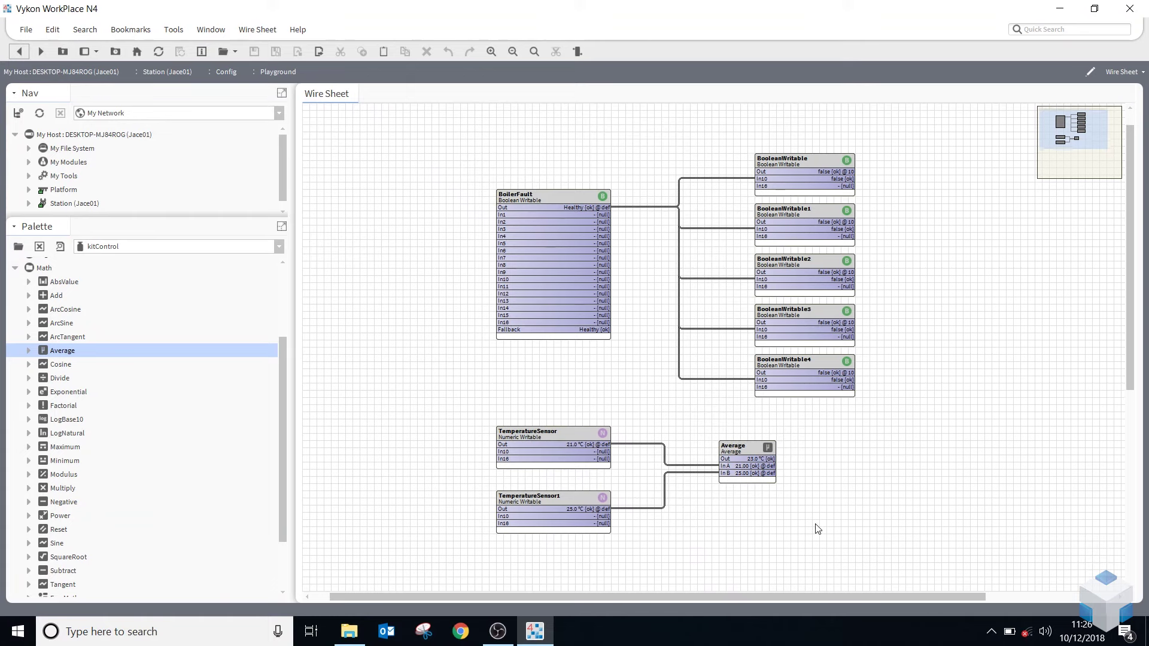
scroll(818, 529, "down", 1)
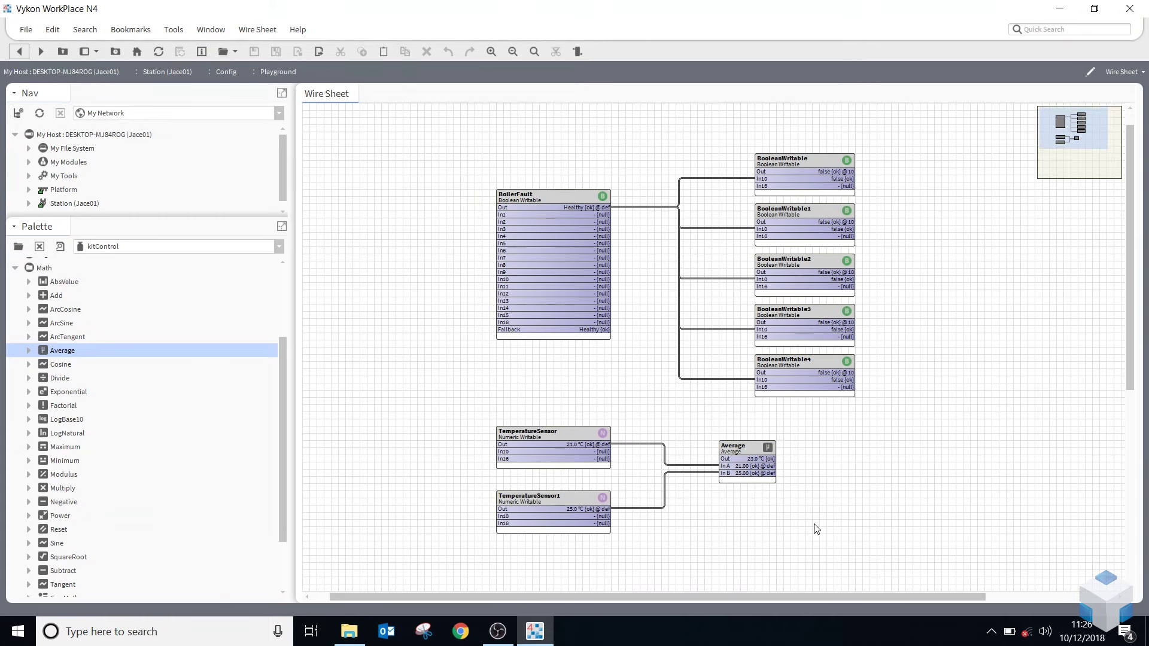